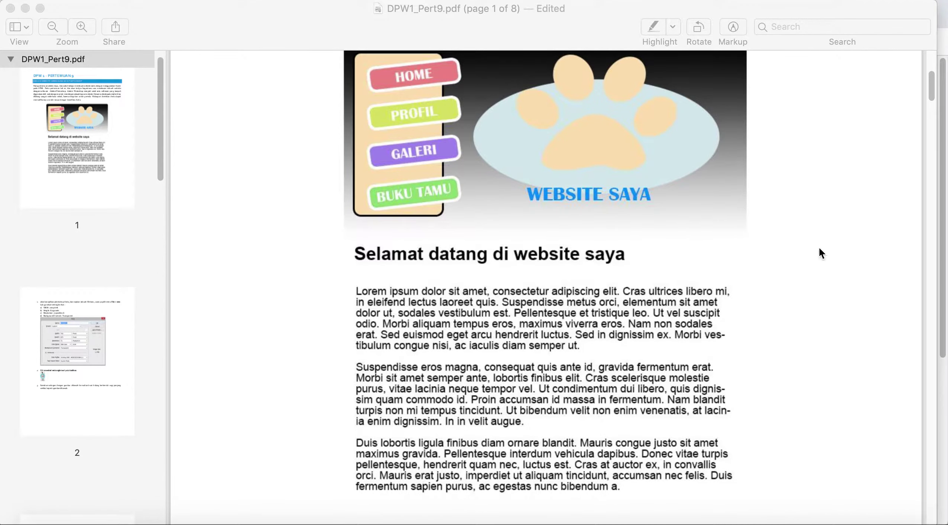
Review the website layout in the PDF, switch to Adobe Photoshop CS6 and reset the foreground and background colours to default.
scroll(816, 252, "down", 10)
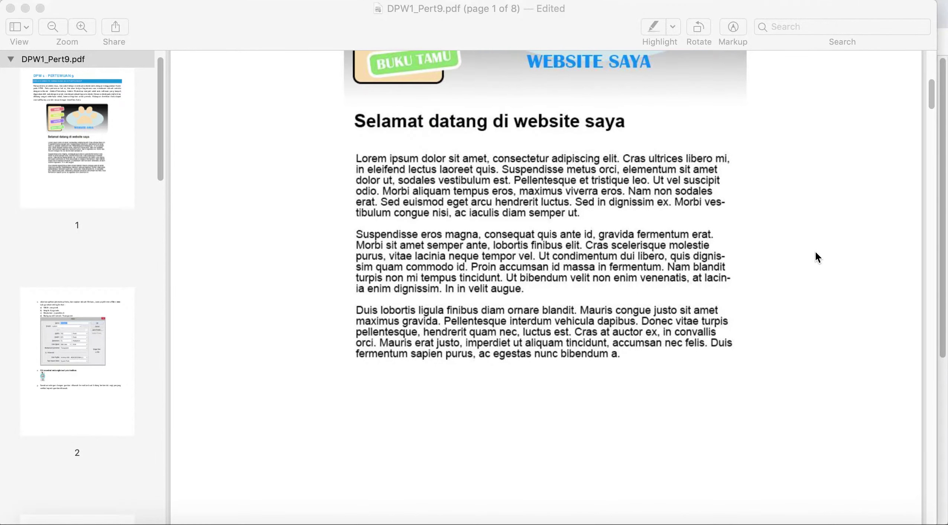
scroll(816, 253, "up", 10)
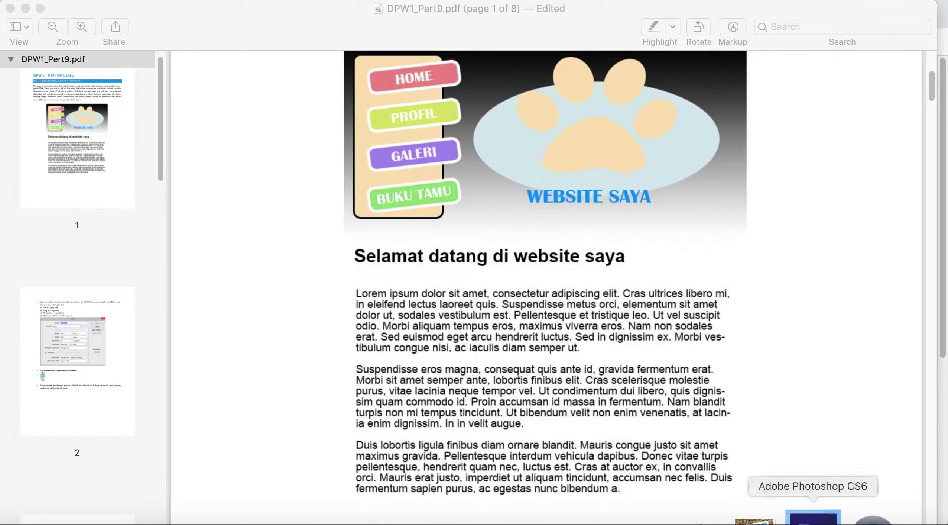
left_click(813, 520)
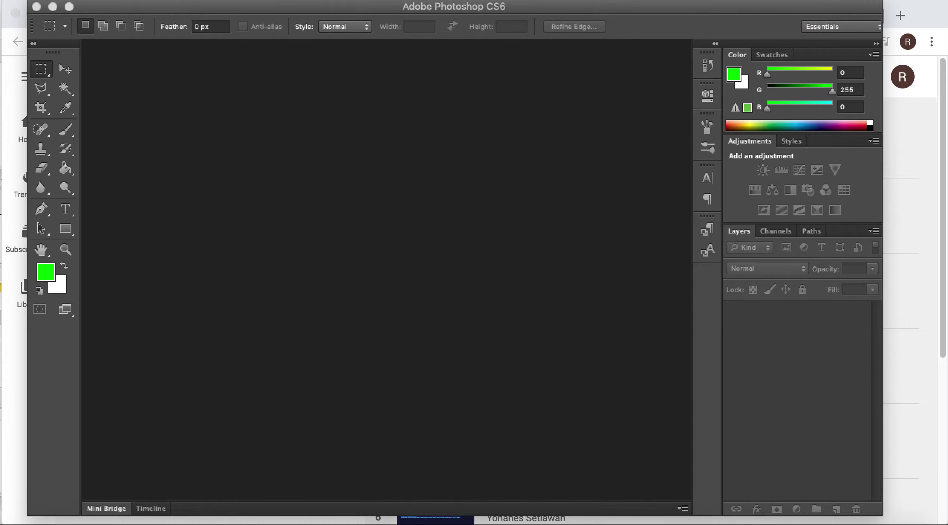
left_click(487, 253)
key("d")
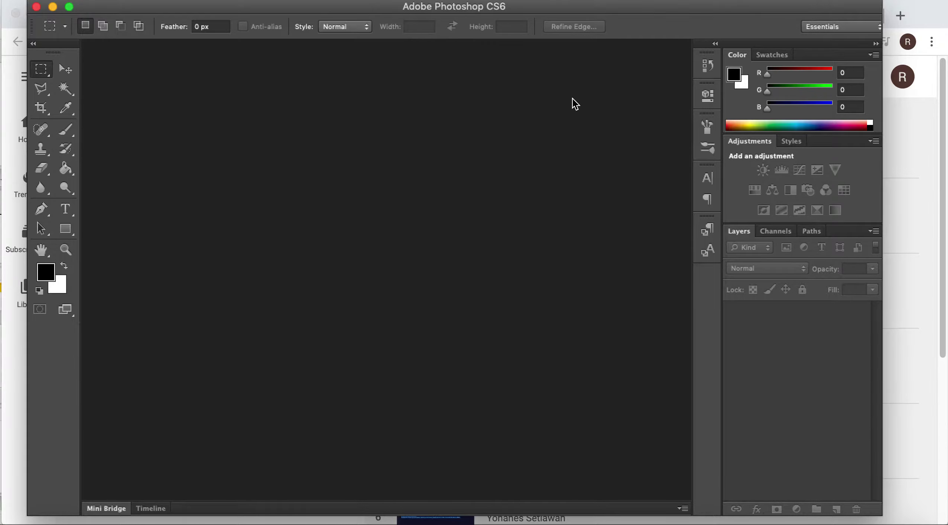
Start a new document with a width of 700 pixels and a height of 875 pixels.
left_click(112, 2)
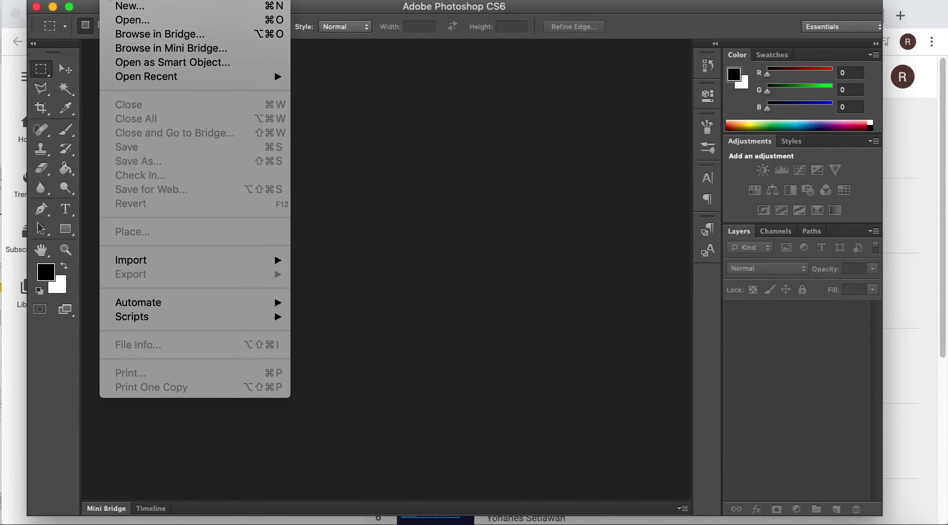
left_click(128, 9)
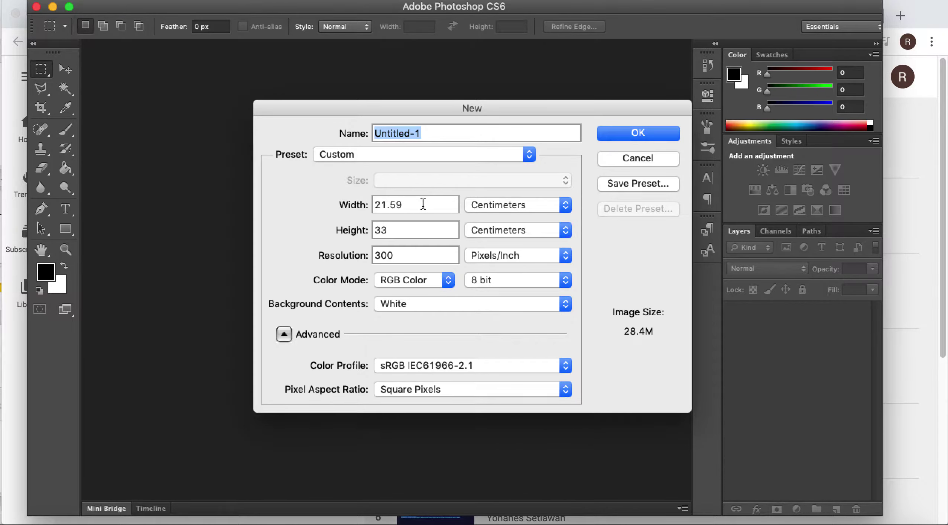
left_click_drag(424, 204, 354, 201)
type("700")
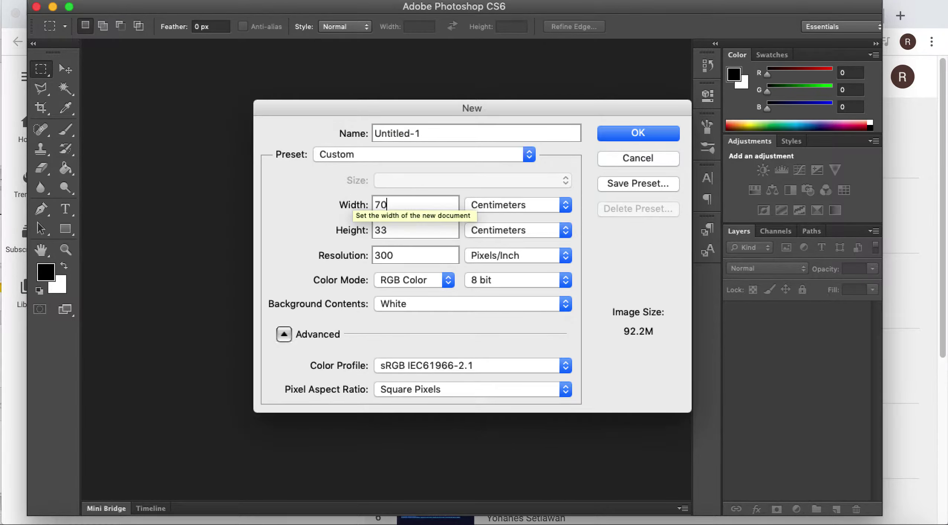
left_click(546, 205)
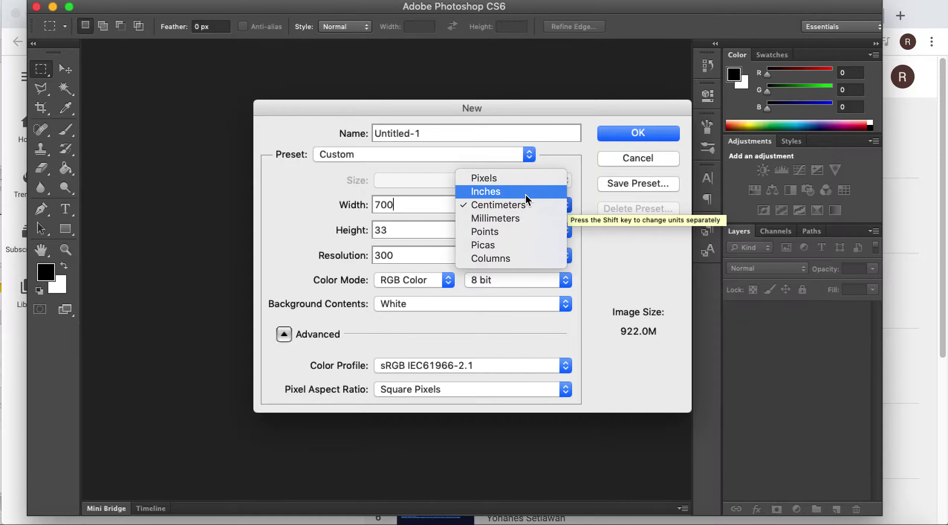
left_click(513, 176)
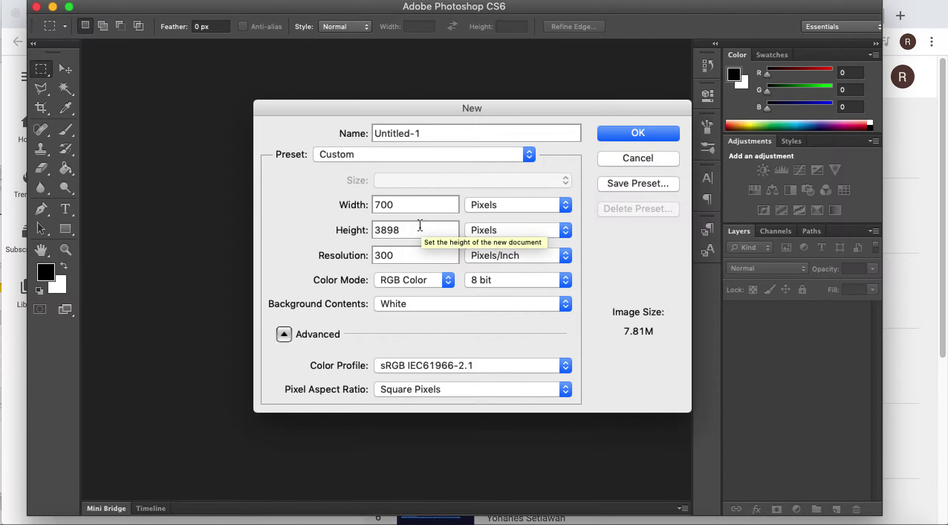
left_click(418, 226)
type("875")
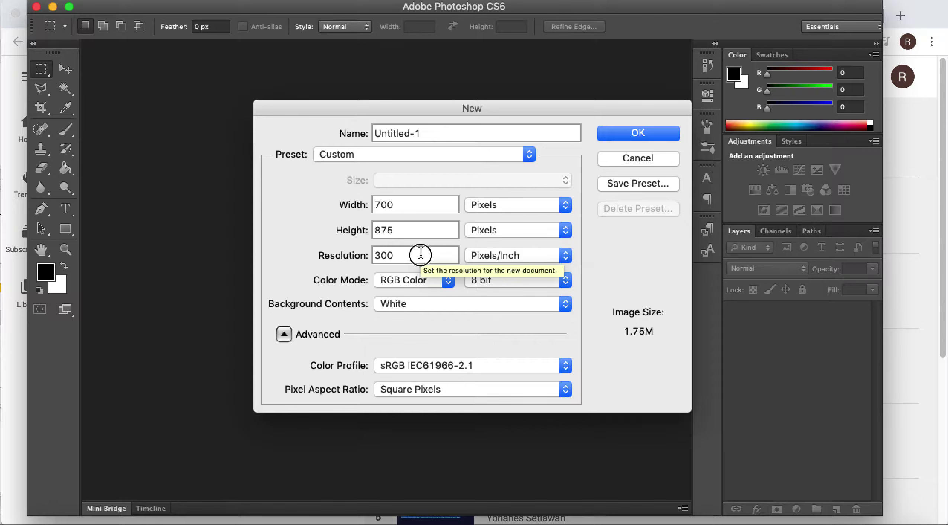
Set the new document's resolution to 72 pixels/inch and its background contents to transparent, and create it.
left_click(426, 257)
type("72")
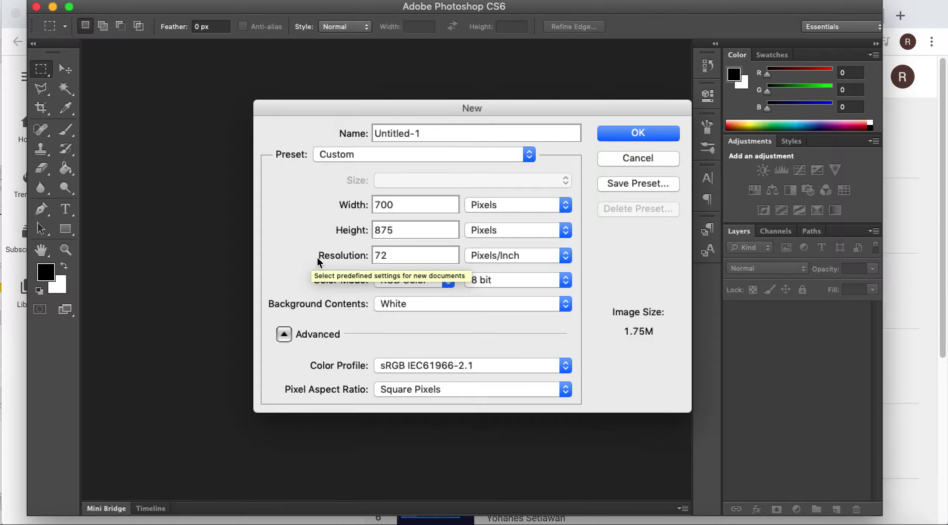
left_click(403, 304)
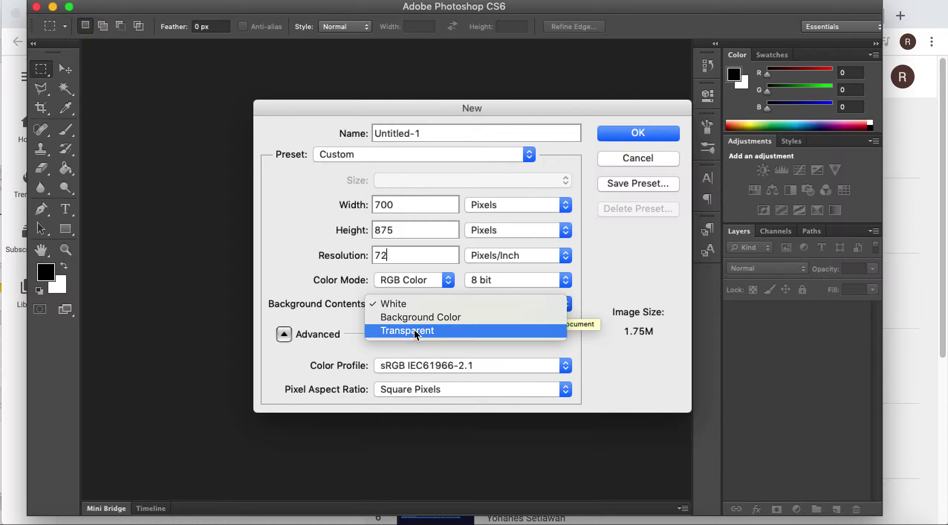
left_click(415, 333)
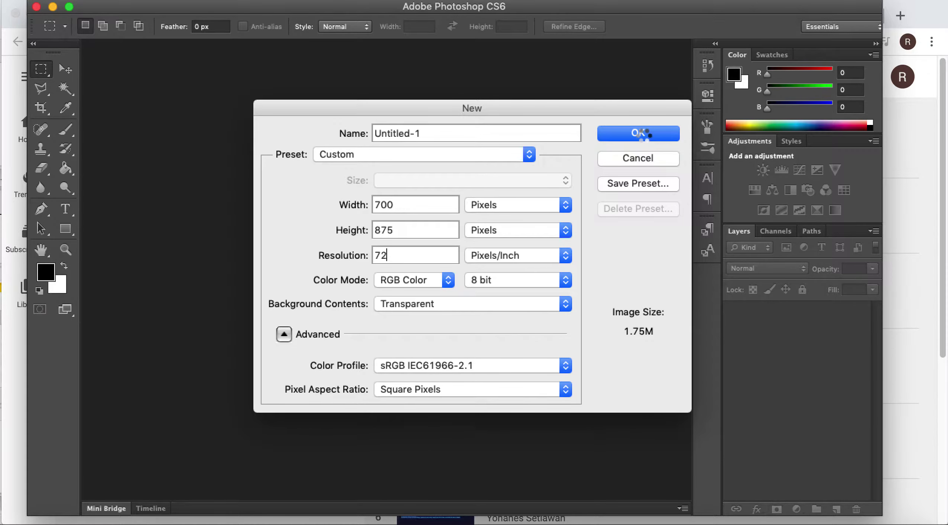
left_click(641, 133)
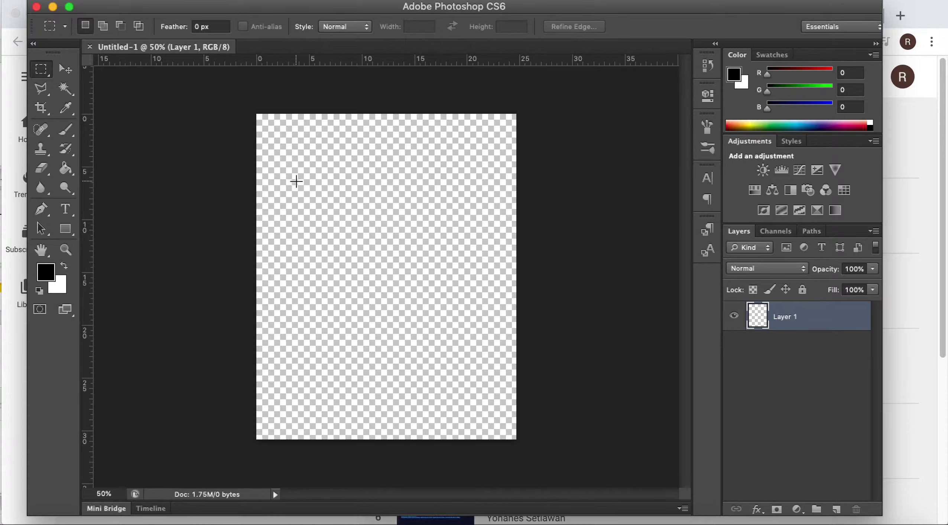
Draw a black rounded rectangle of about 670 by 843 px with a 10 px radius, leaving a narrow margin around the canvas.
left_click(73, 233)
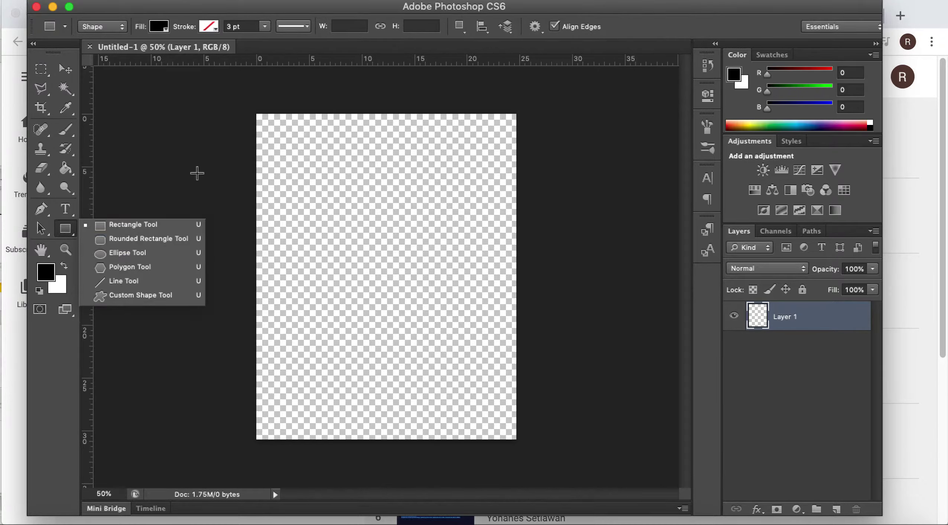
left_click(188, 179)
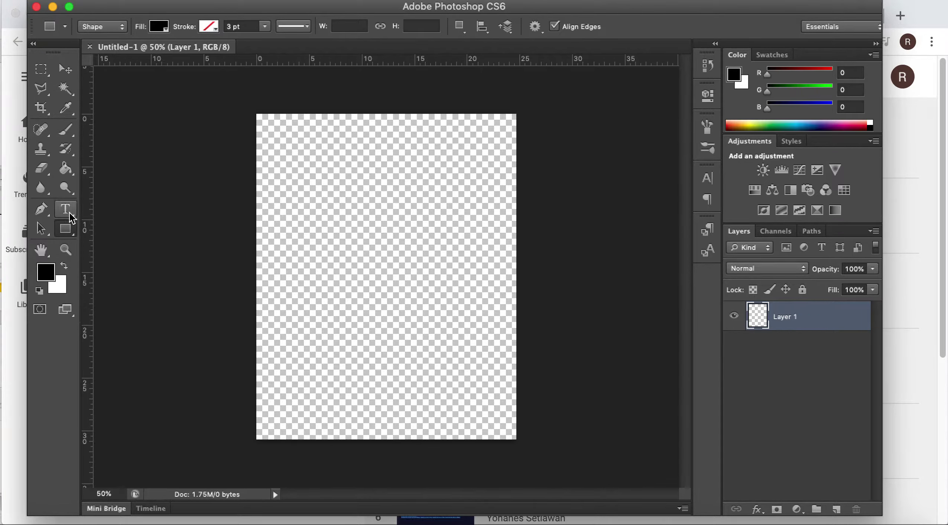
left_click(71, 233)
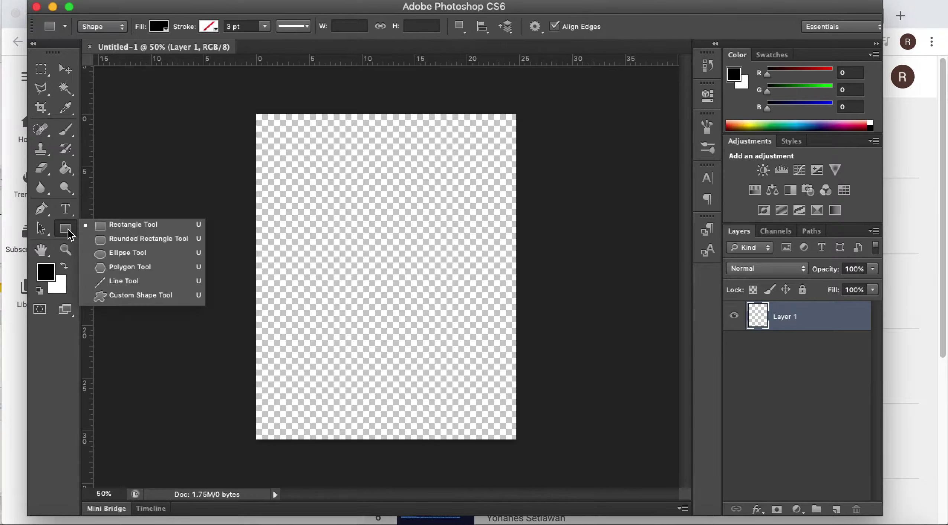
left_click(68, 234)
left_click(68, 234)
left_click(161, 245)
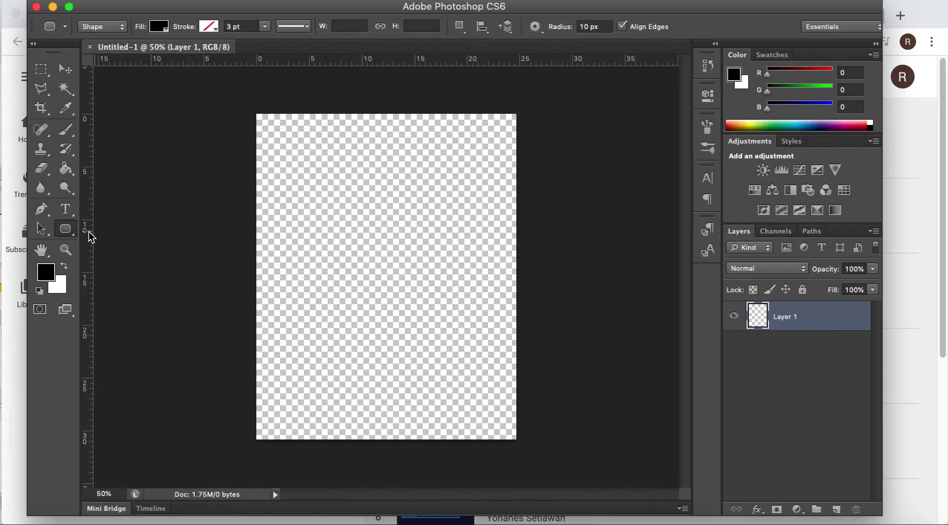
left_click(65, 228)
left_click(132, 247)
left_click_drag(262, 120, 510, 433)
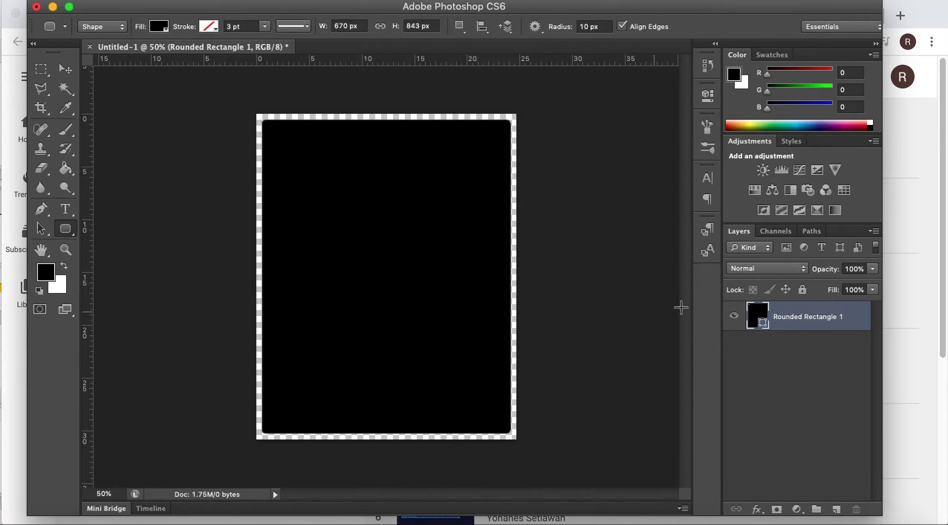
Add a linear black-to-white Gradient Overlay to the rounded rectangle and reverse its direction.
left_click(229, 1)
mouse_move(297, 79)
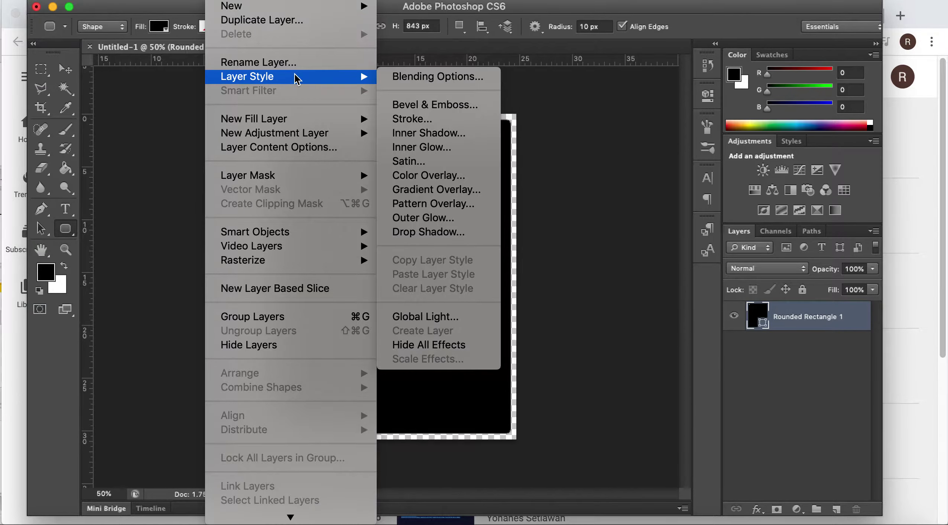
left_click(465, 191)
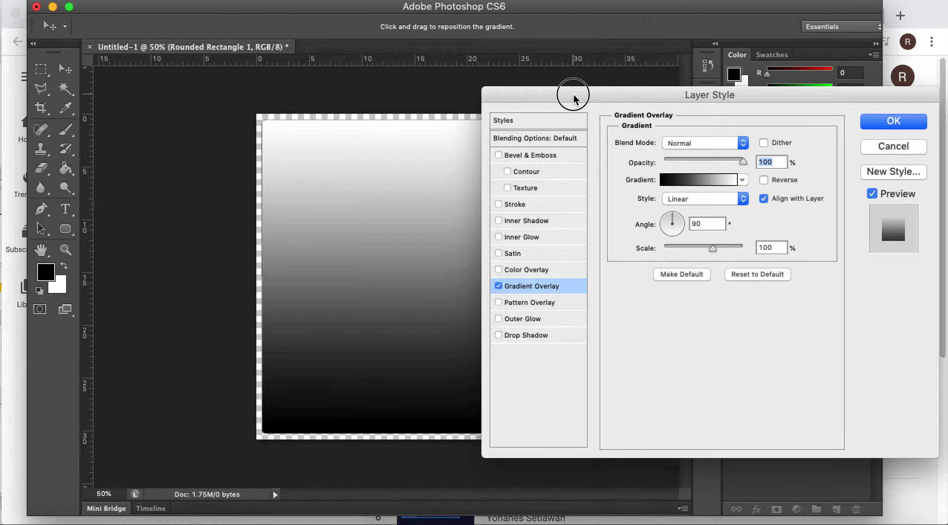
left_click_drag(572, 94, 518, 91)
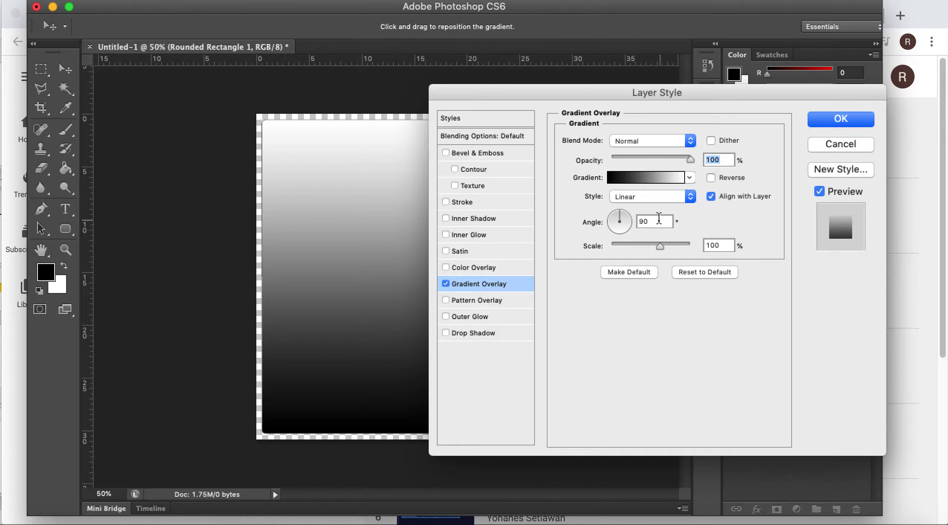
left_click(689, 177)
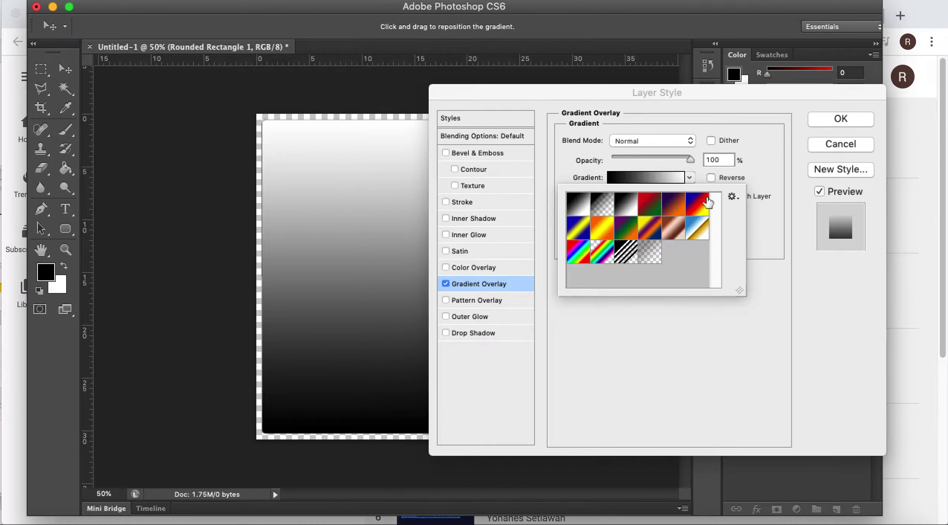
left_click(770, 253)
left_click(711, 177)
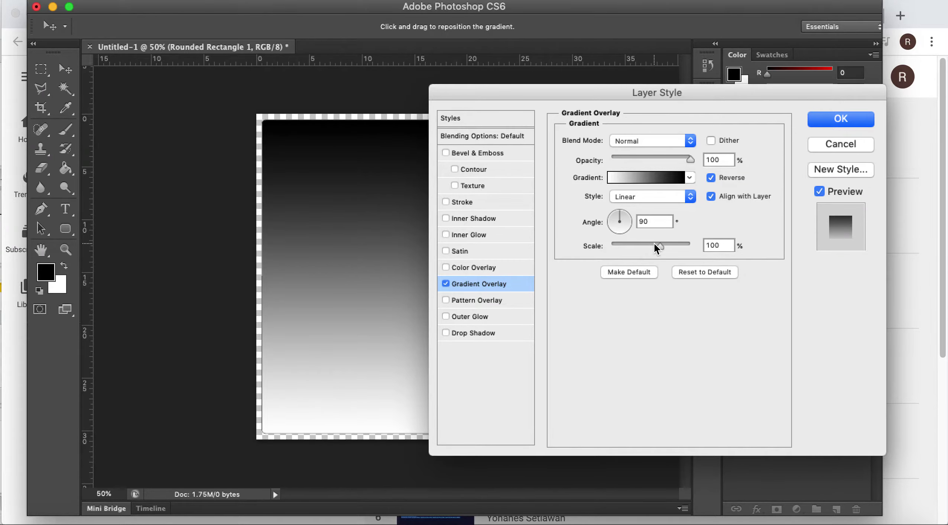
Edit the overlay gradient so its white colour stop sits at location 20%, and apply the layer style.
left_click(647, 181)
left_click_drag(462, 59, 625, 59)
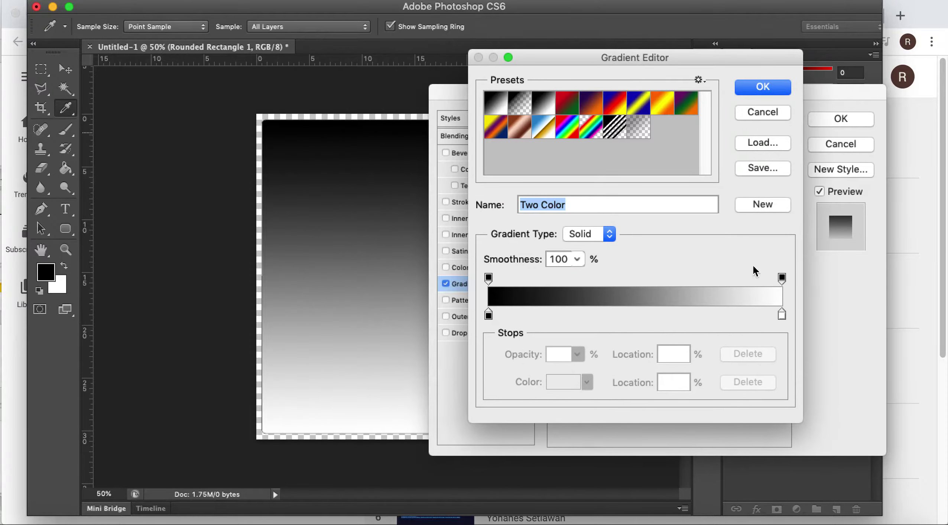
left_click_drag(778, 318, 637, 314)
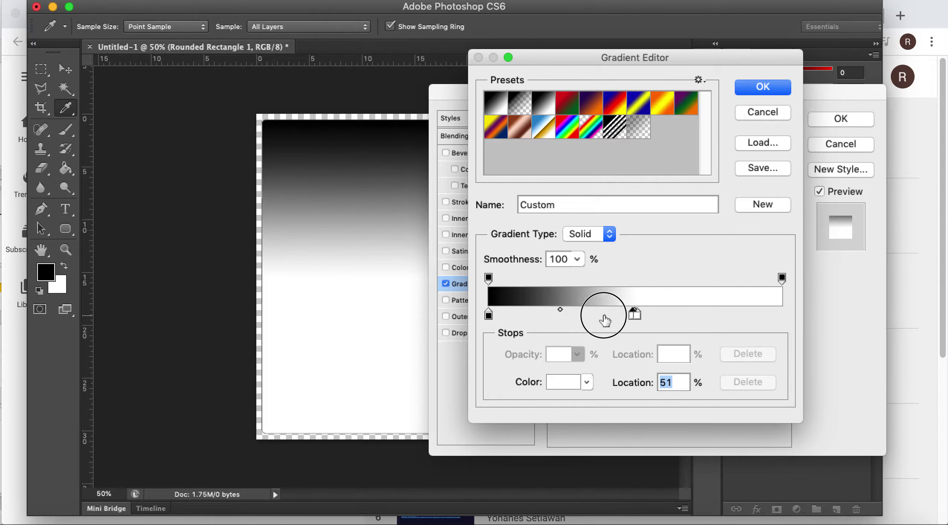
left_click(602, 315)
left_click_drag(635, 316, 587, 314)
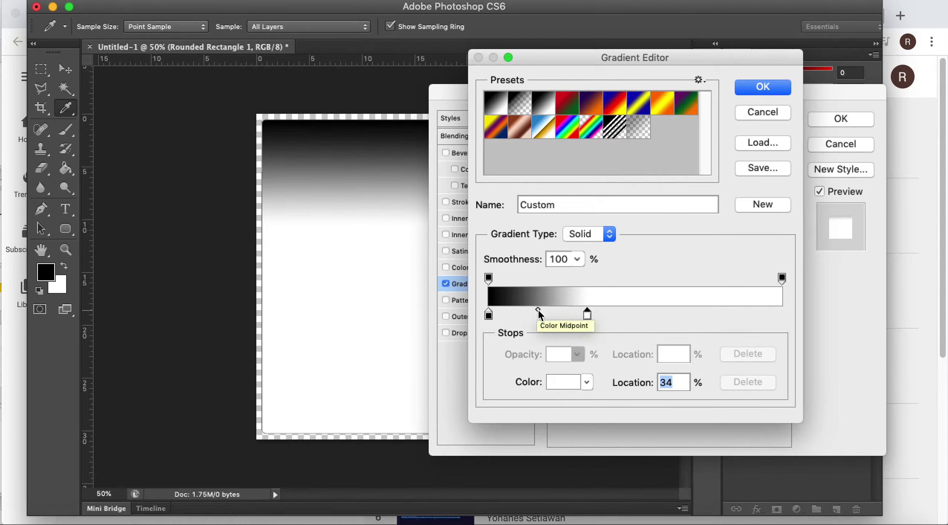
left_click_drag(587, 314, 565, 315)
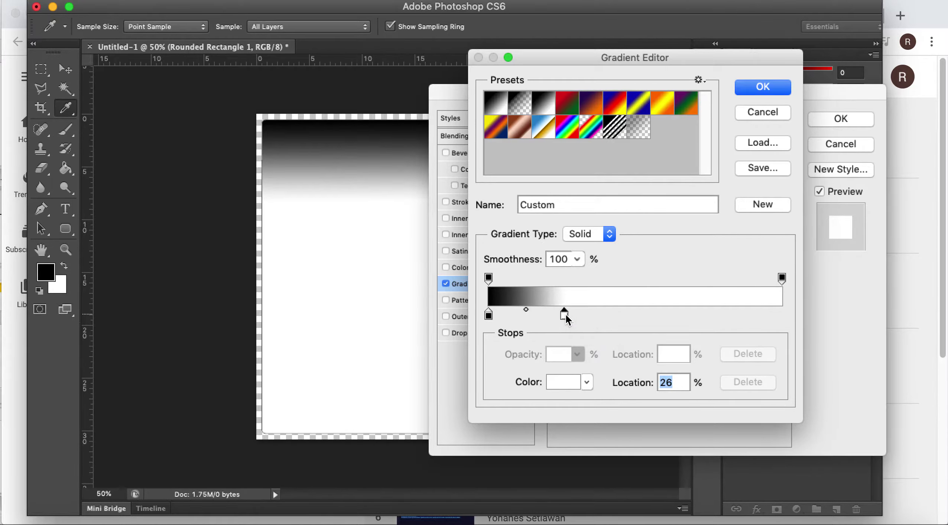
left_click_drag(526, 309, 548, 321)
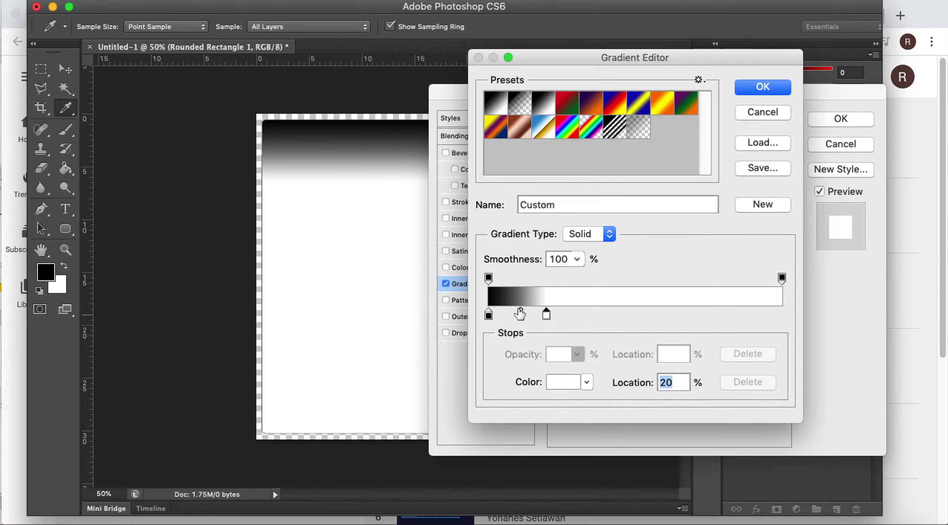
left_click(758, 89)
left_click(826, 120)
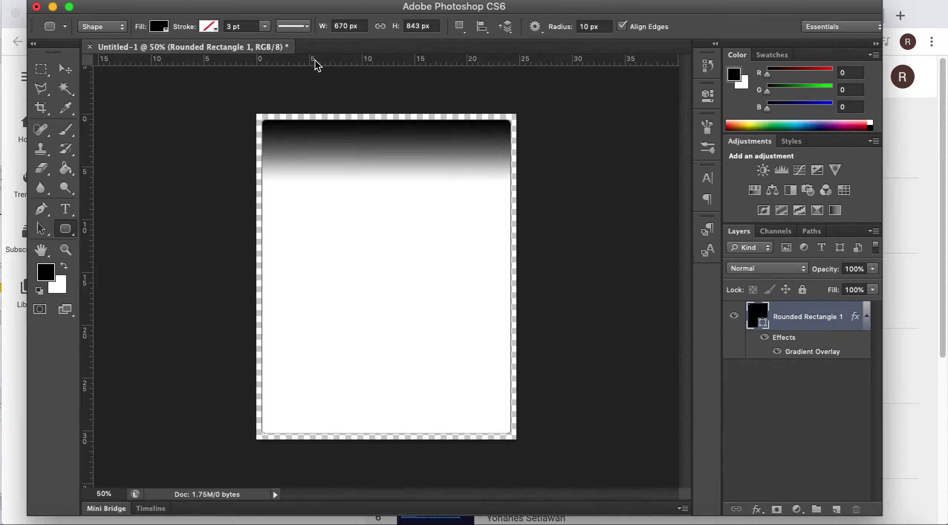
Place a horizontal guide across the canvas just below the dark gradient band as the header's lower limit.
left_click_drag(313, 59, 314, 197)
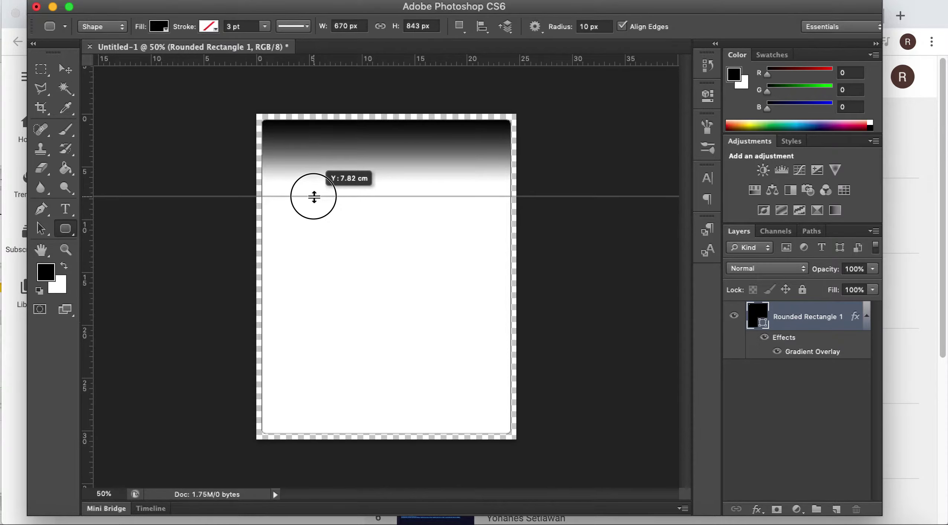
left_click_drag(314, 197, 329, 64)
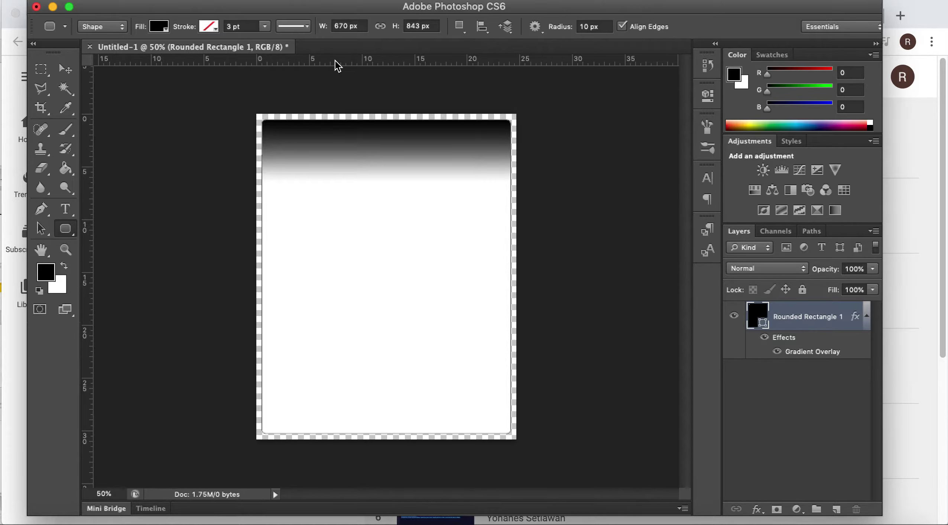
left_click_drag(330, 63, 316, 193)
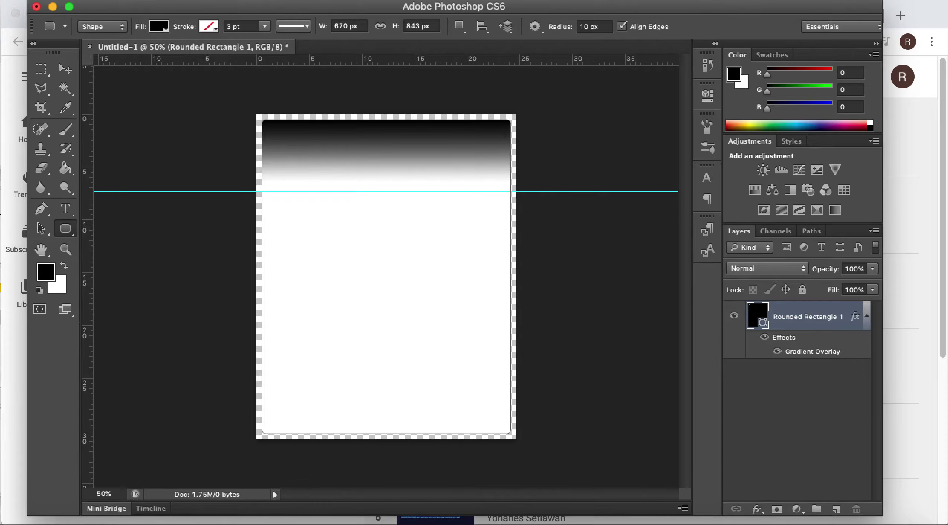
left_click(415, 0)
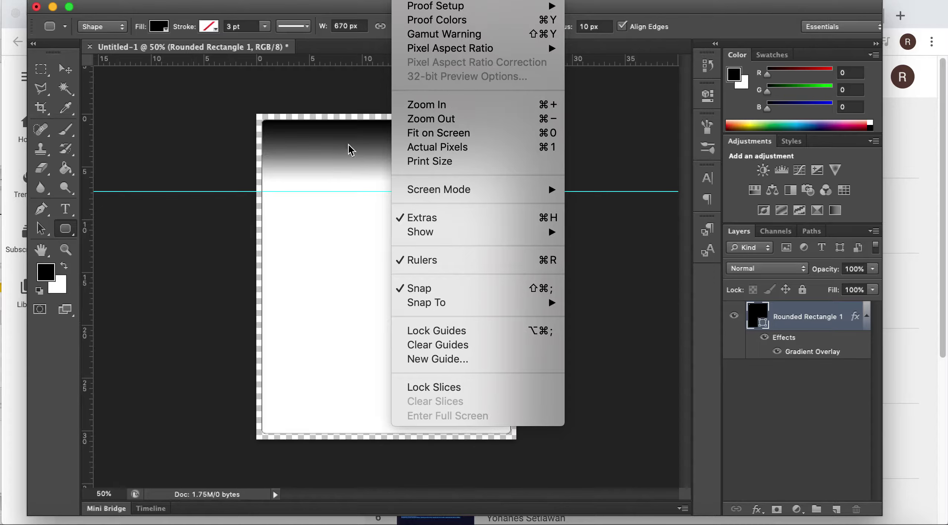
left_click(445, 107)
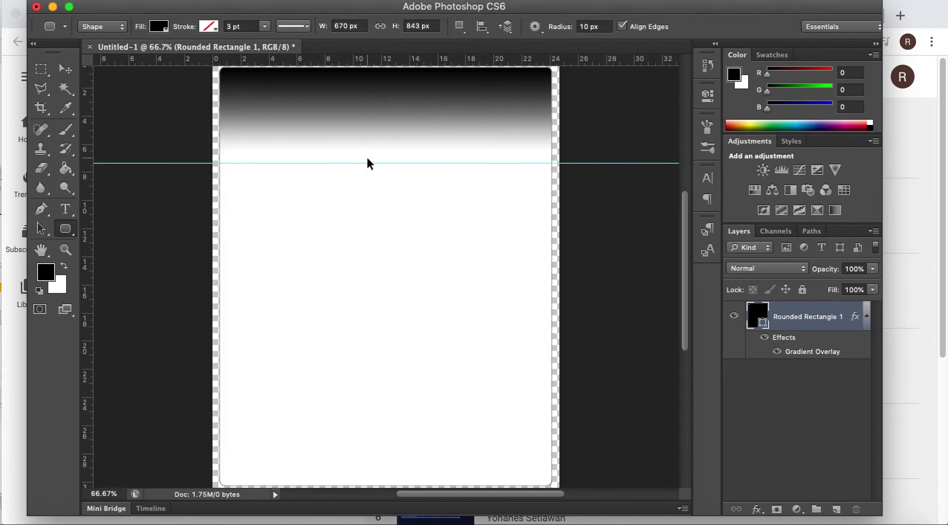
Draw a light orange rounded rectangle of about 104 by 175 px with a 10 px radius at the header's left, ending at the guide.
key("super+plus")
scroll(361, 190, "up", 10)
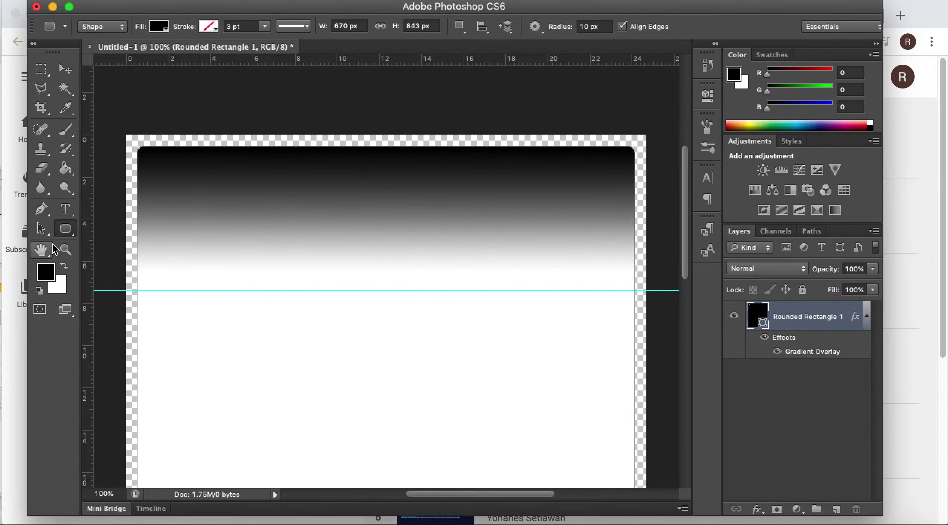
left_click_drag(72, 235, 157, 248)
left_click(166, 32)
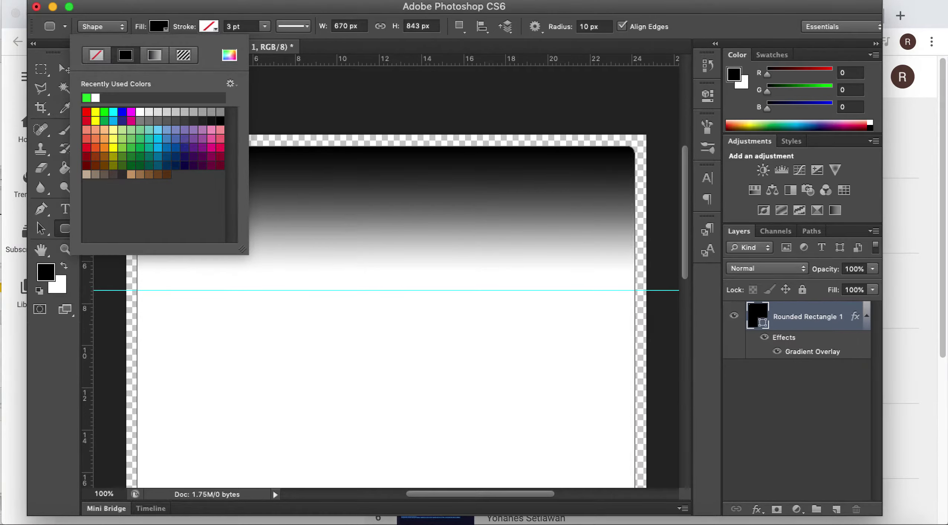
key("Escape")
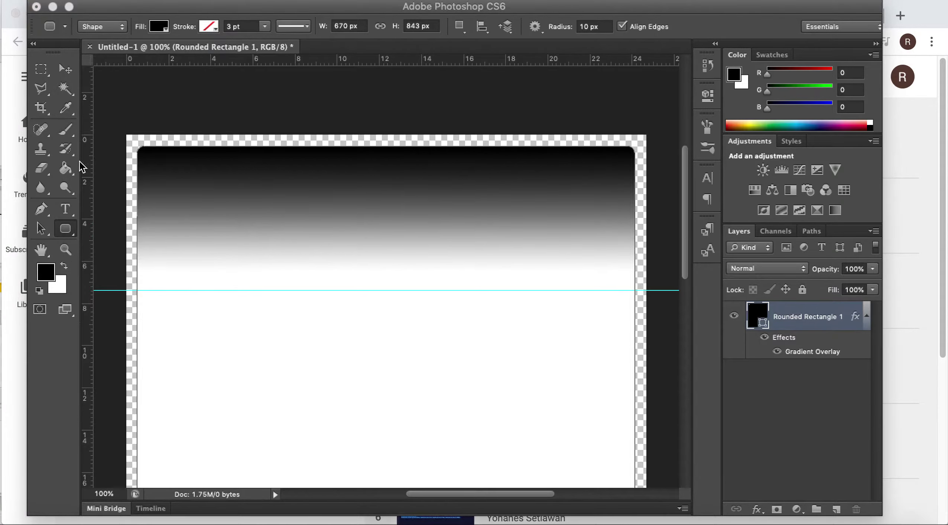
left_click(163, 29)
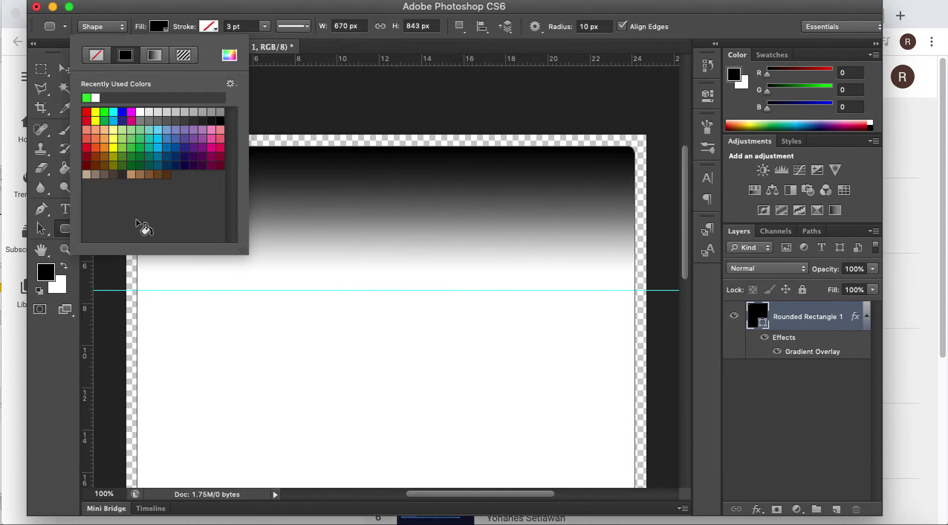
left_click(132, 174)
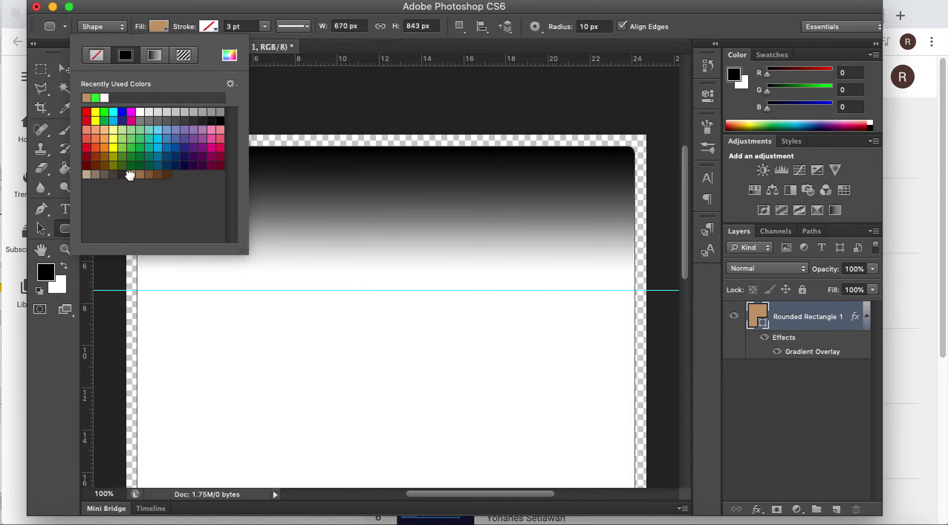
left_click(105, 130)
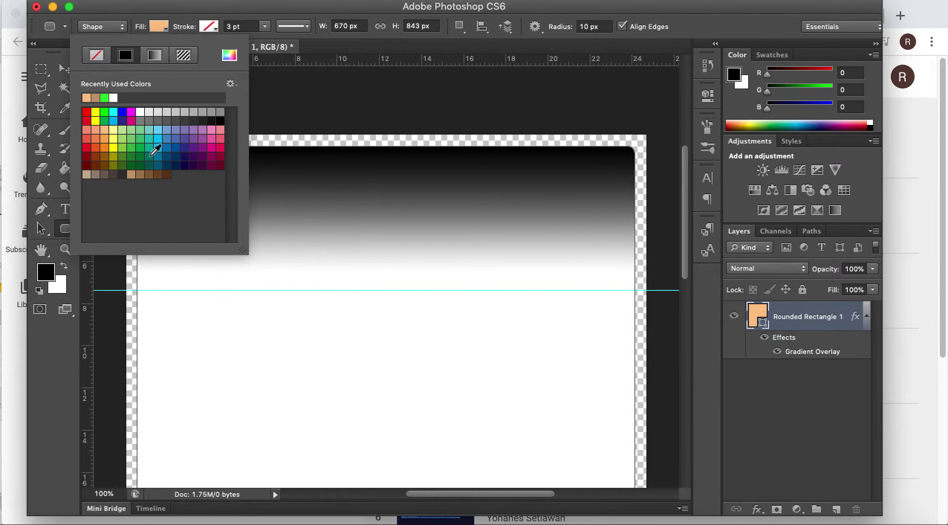
left_click(293, 214)
left_click(275, 211)
left_click(427, 296)
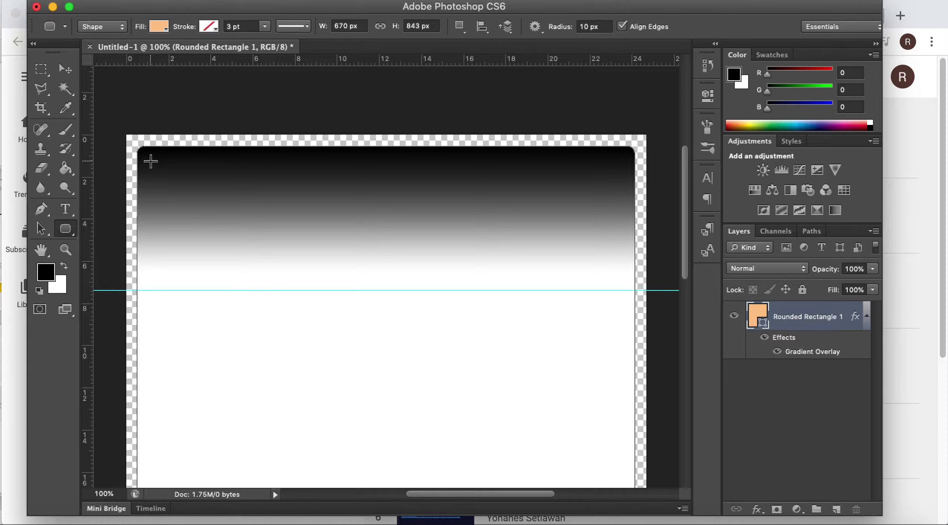
left_click_drag(150, 162, 226, 290)
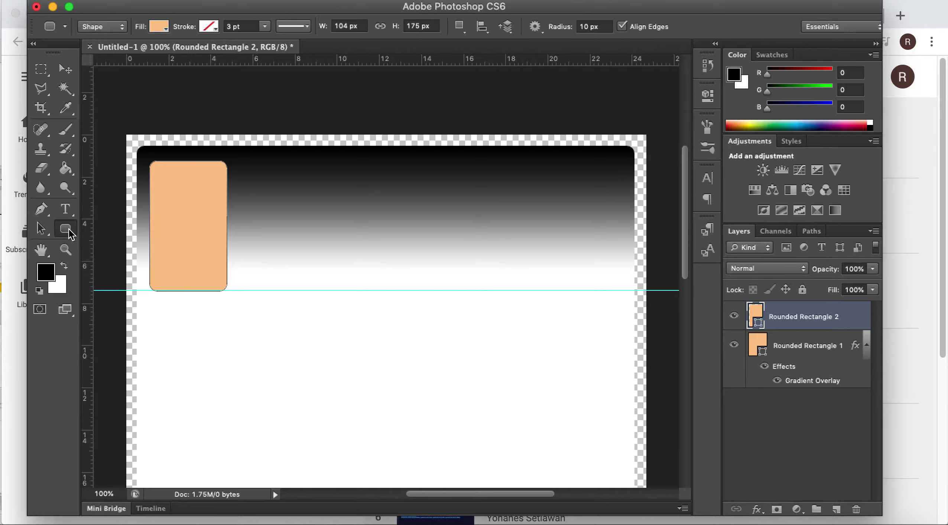
Try a darker orange fill on the tall rounded rectangle and return it to light orange.
left_click(164, 29)
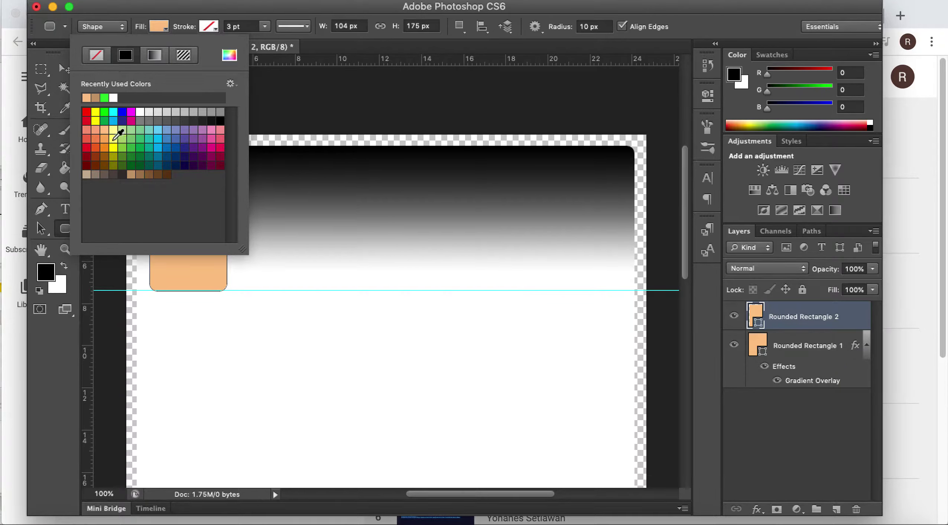
left_click(103, 148)
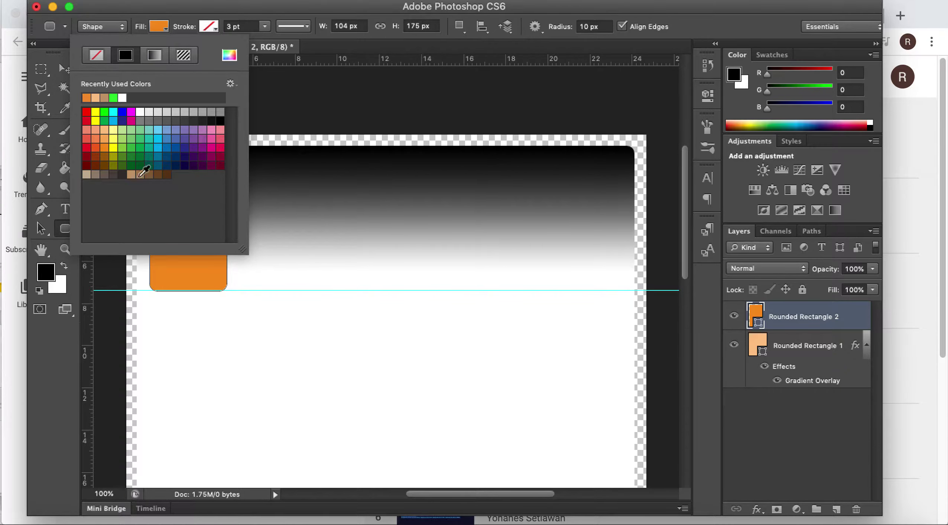
left_click(95, 98)
left_click(312, 310)
left_click(311, 310)
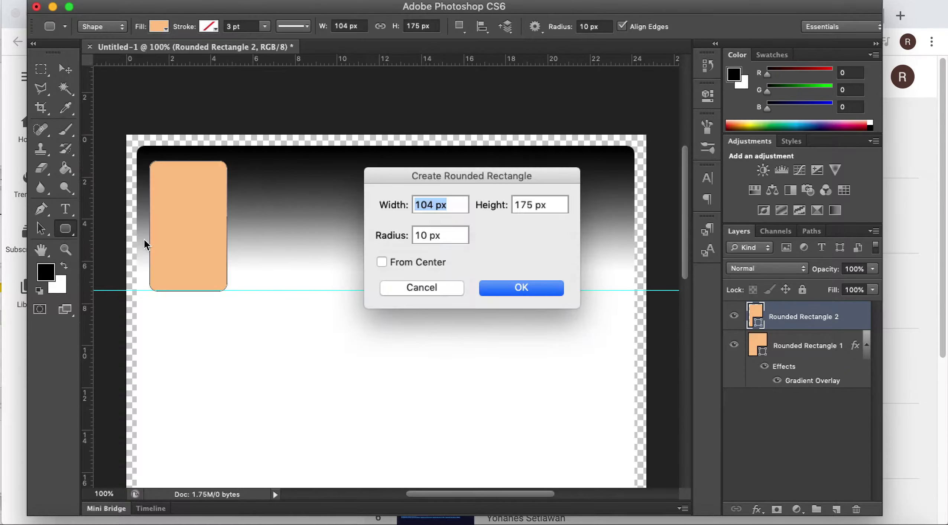
left_click(422, 290)
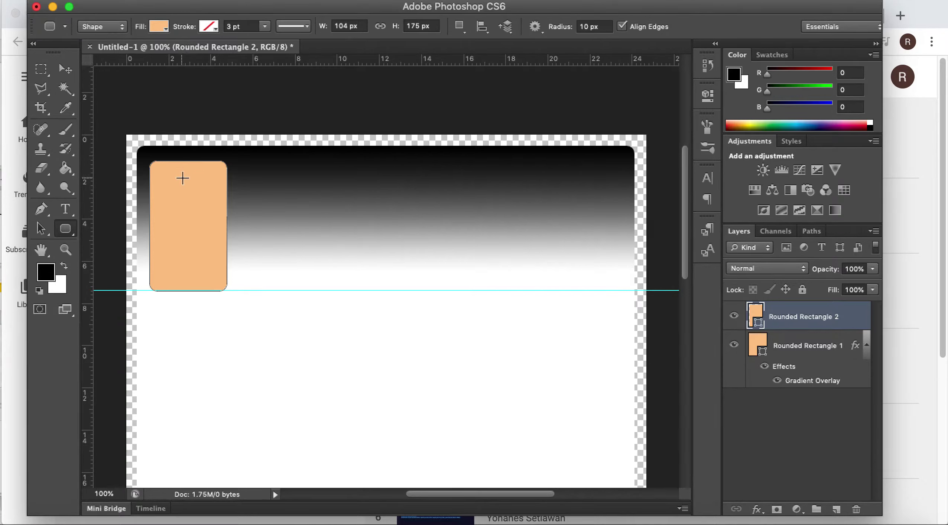
Draw a red-orange rounded rectangle of about 107 by 25 px and position it across the upper part of the light orange panel.
left_click_drag(172, 170, 251, 189)
left_click(163, 26)
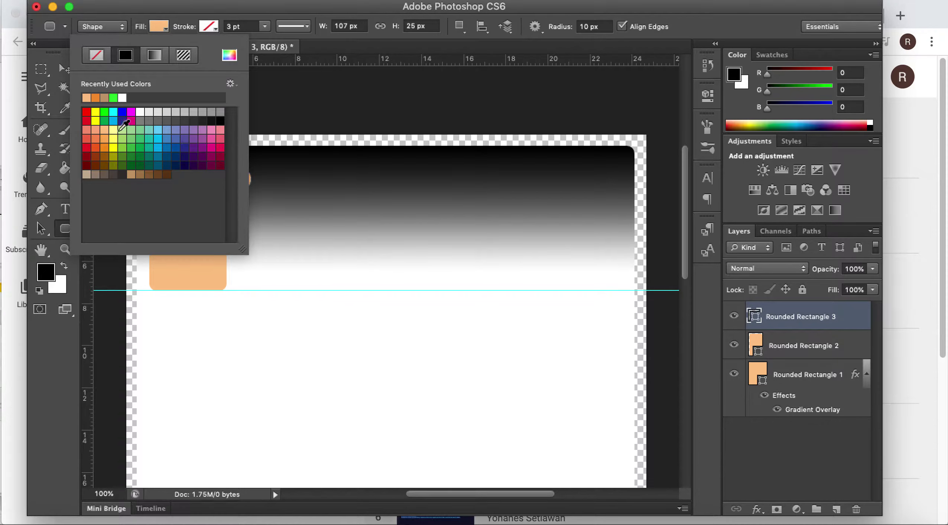
left_click(96, 147)
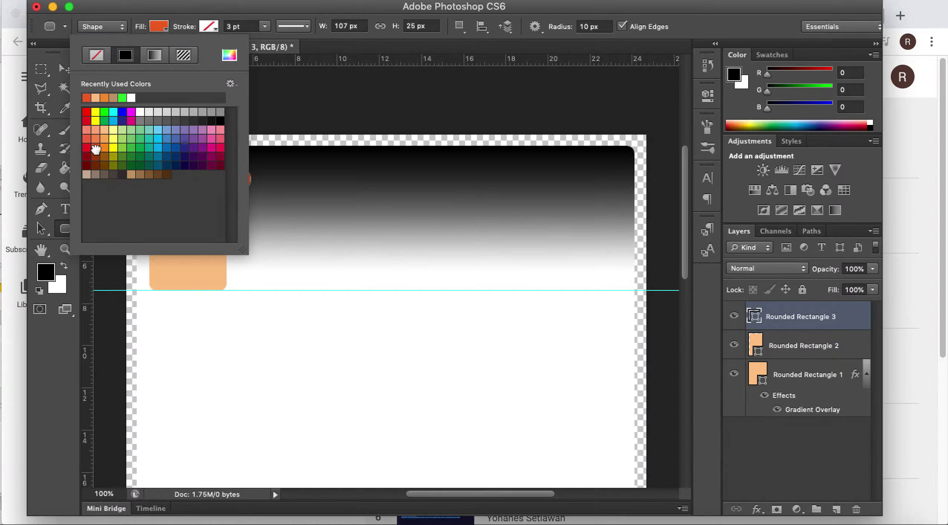
left_click(65, 69)
left_click_drag(216, 182, 211, 183)
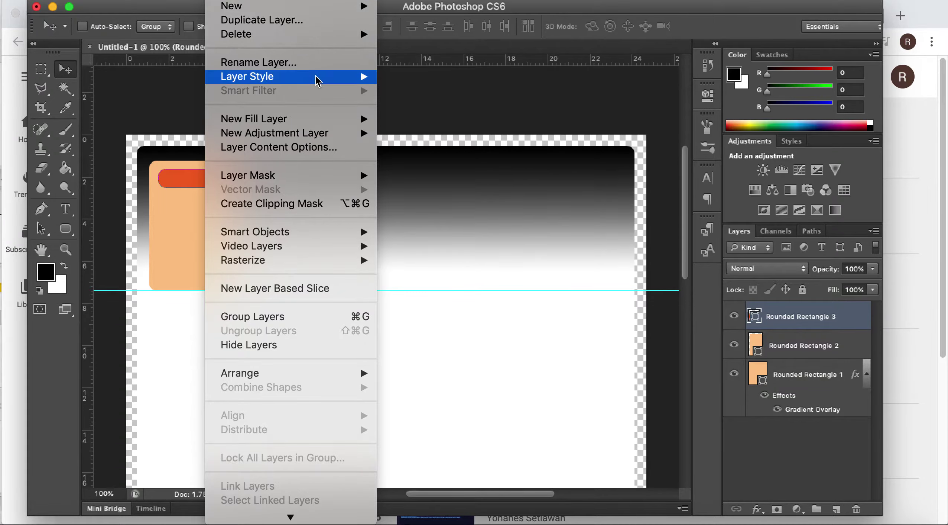
Add a white 3 px outside Stroke layer style to the red-orange bar.
mouse_move(317, 81)
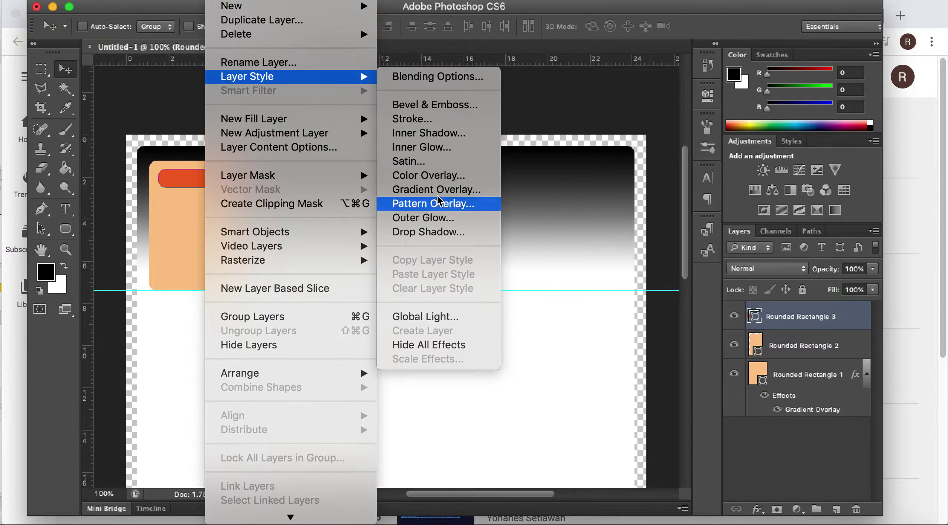
left_click(434, 123)
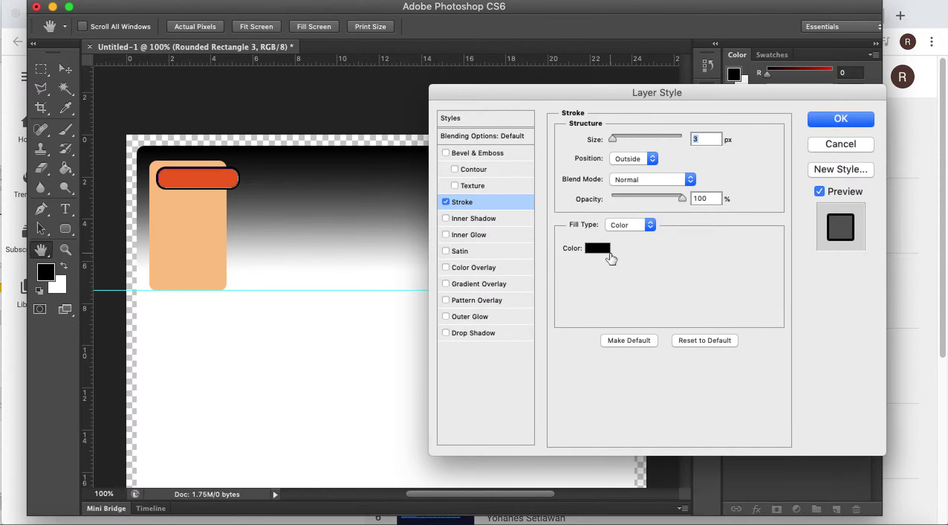
left_click(611, 258)
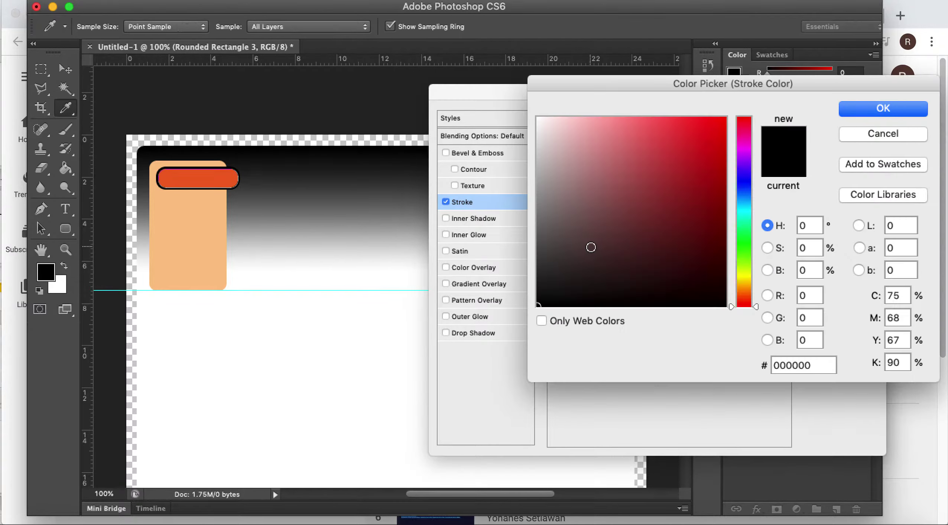
left_click_drag(591, 246, 538, 118)
left_click(862, 111)
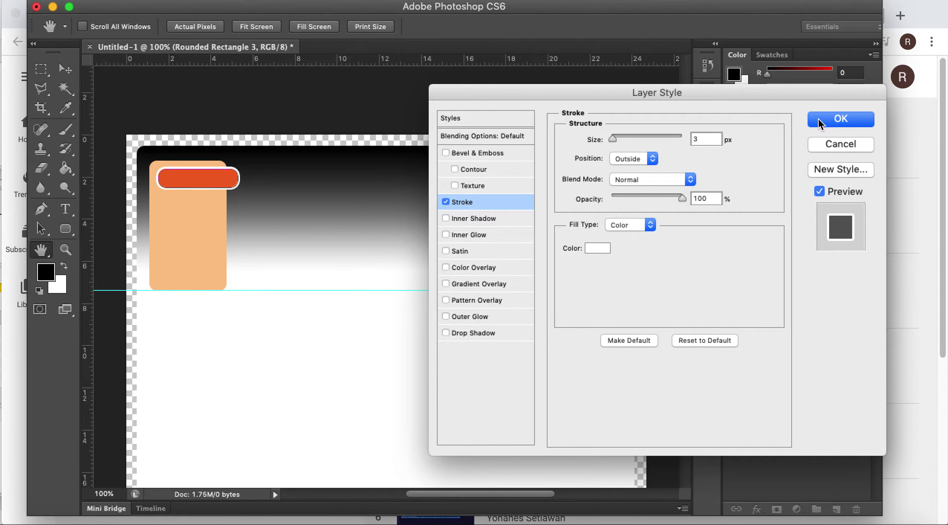
left_click(841, 119)
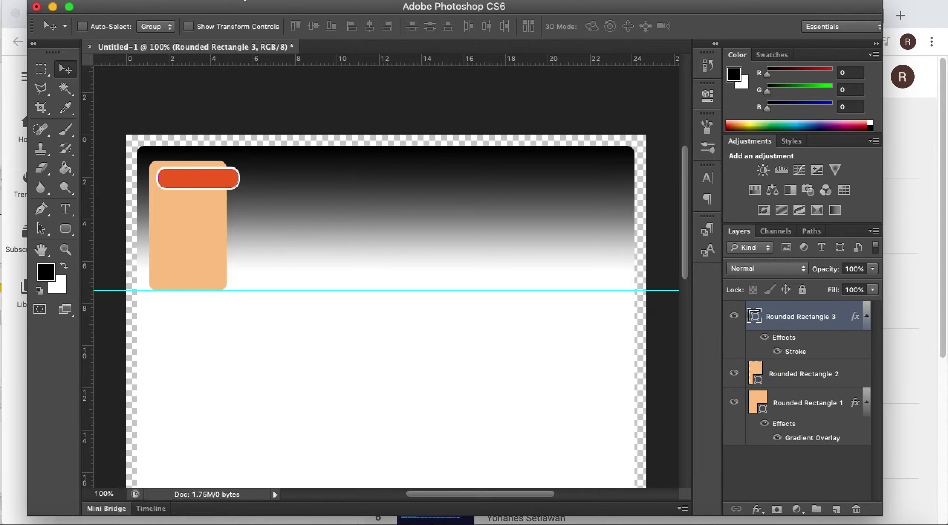
left_click(237, 1)
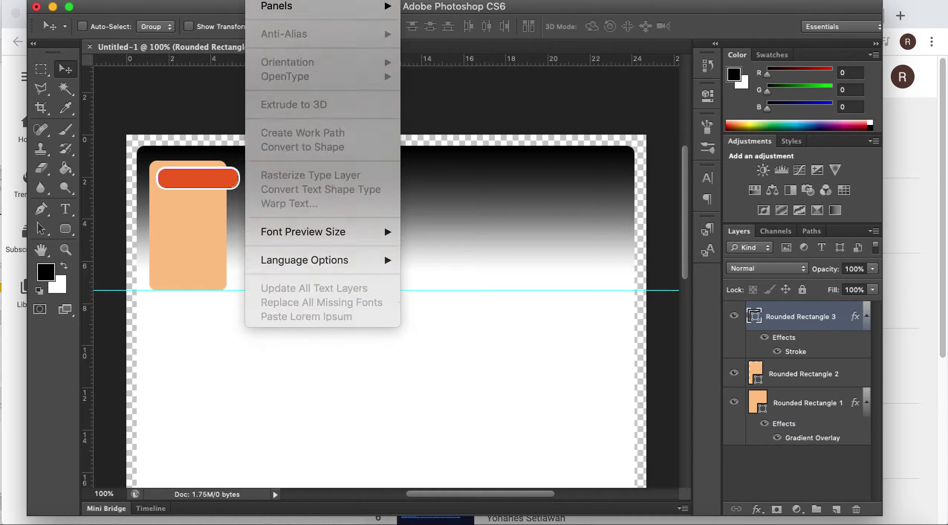
mouse_move(296, 1)
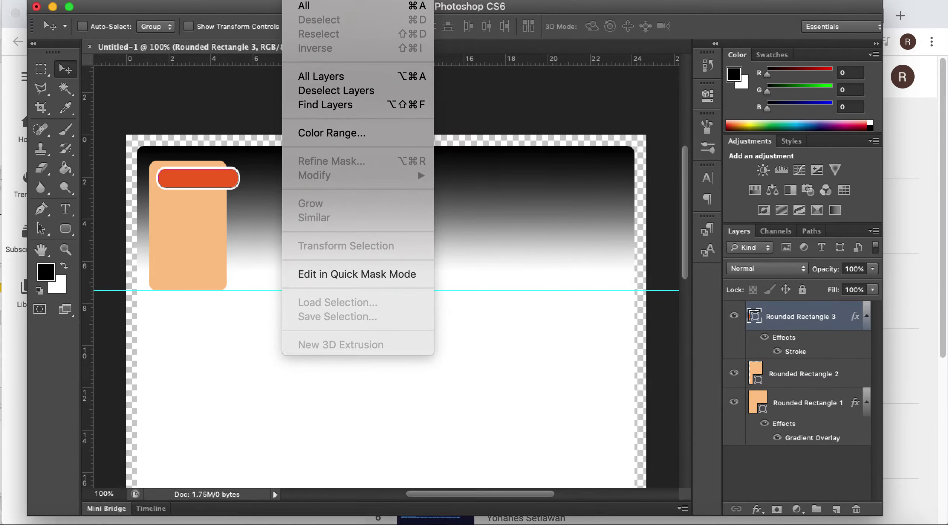
mouse_move(339, 1)
mouse_move(407, 0)
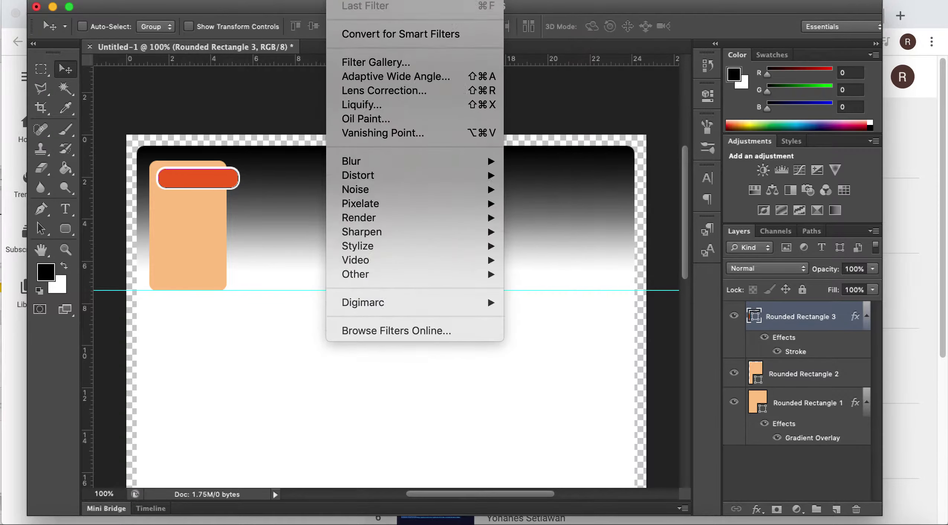
mouse_move(220, 1)
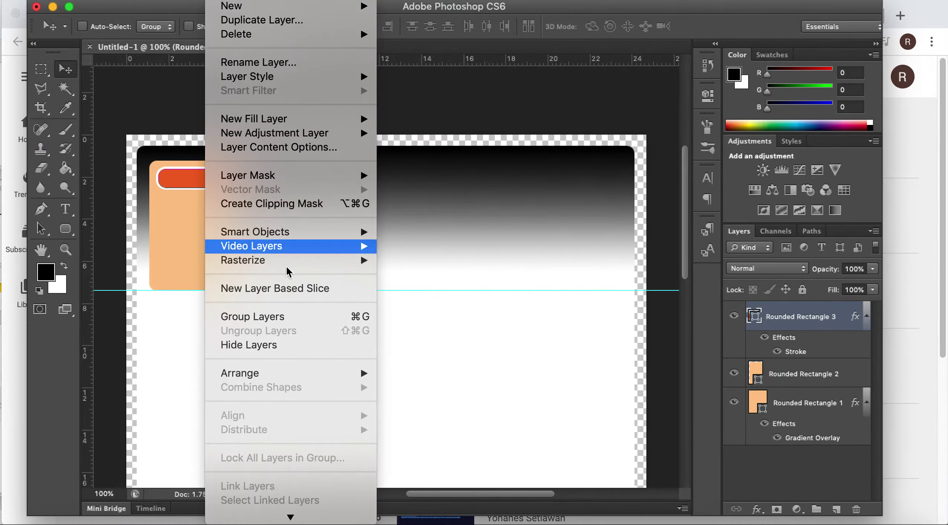
scroll(303, 376, "down", 3)
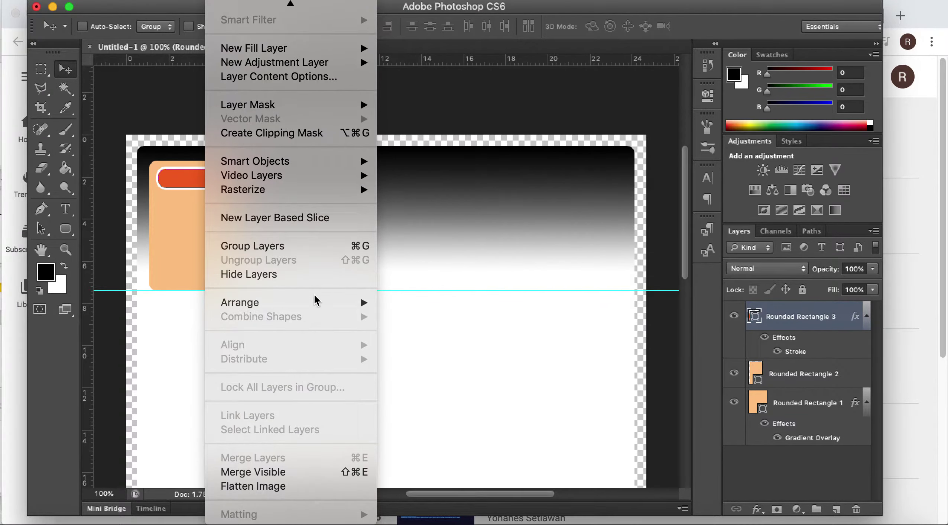
mouse_move(317, 308)
scroll(314, 343, "up", 3)
mouse_move(277, 84)
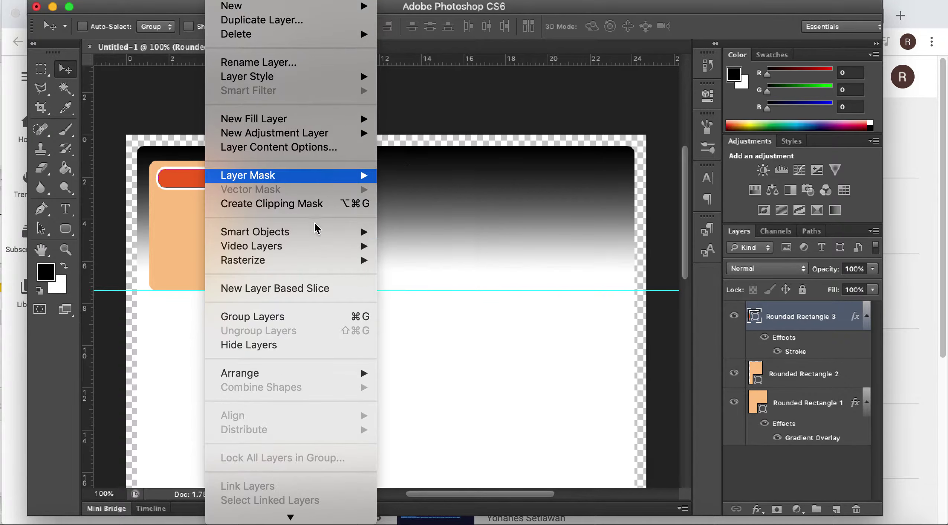
scroll(317, 301, "down", 4)
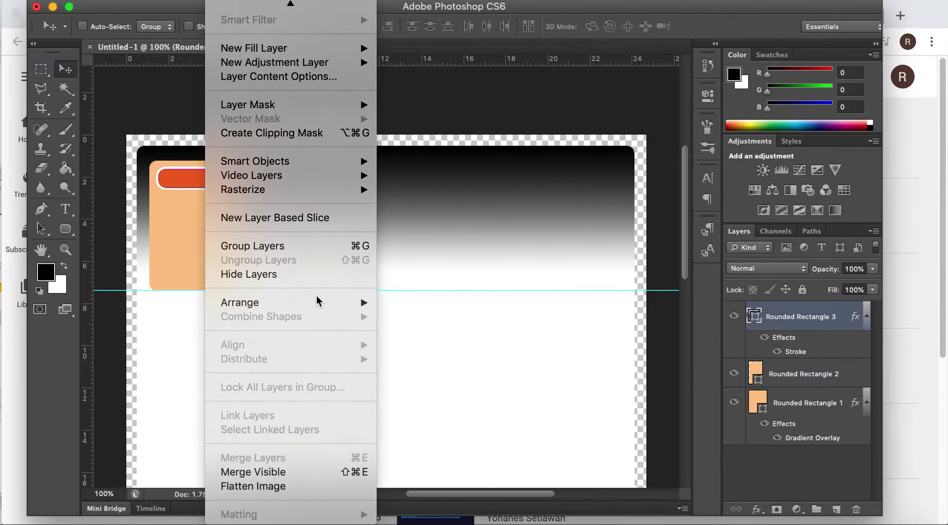
mouse_move(438, 2)
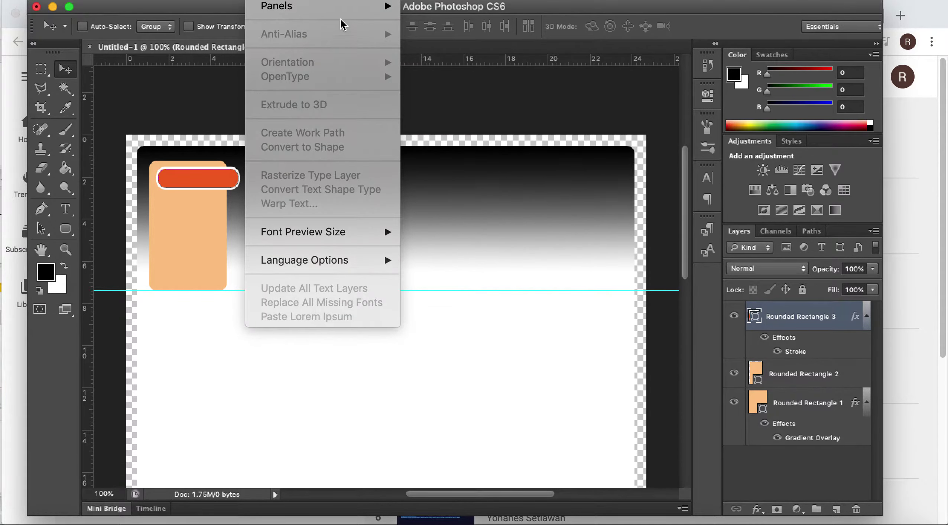
left_click(207, 184)
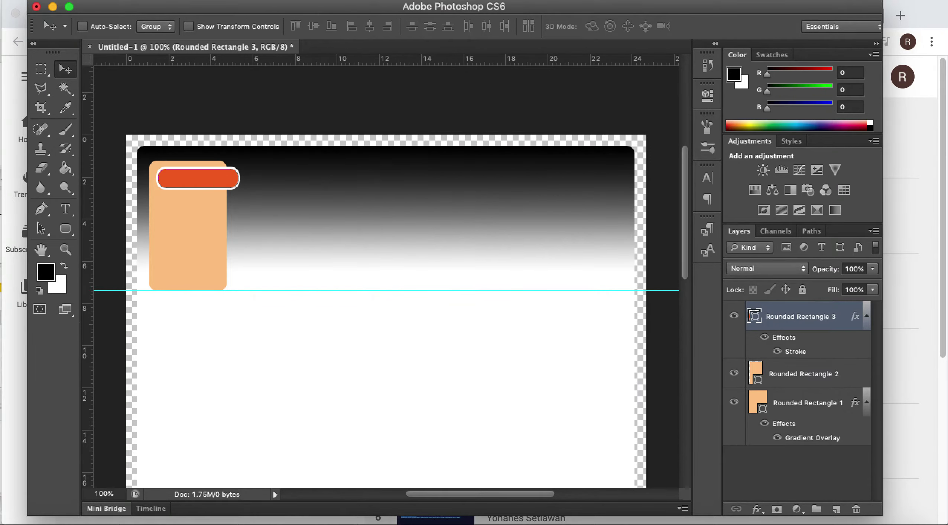
left_click(405, 1)
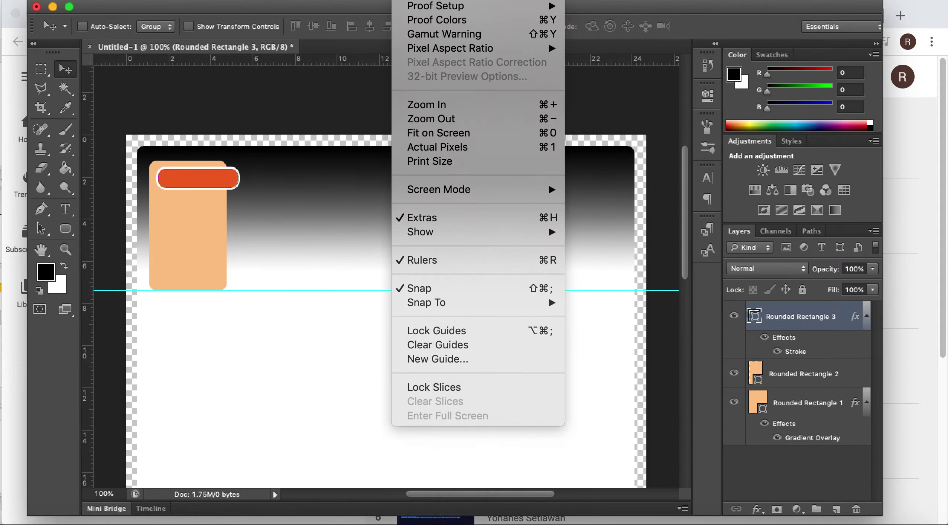
left_click(208, 180)
Rotate the red-orange bar to -6.27° with Free Transform and nudge it slightly down.
key("super+t")
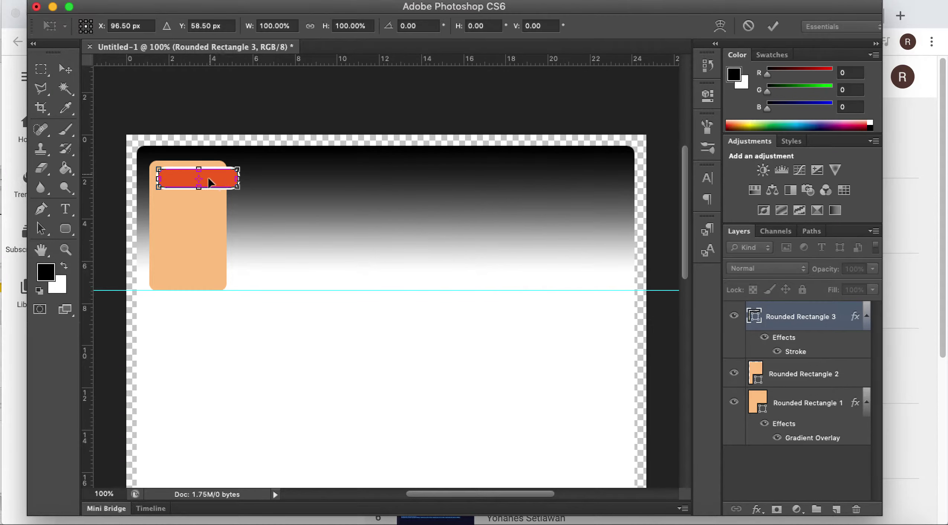
mouse_move(249, 195)
left_mouse_down()
mouse_move(254, 186)
mouse_move(254, 201)
left_mouse_up()
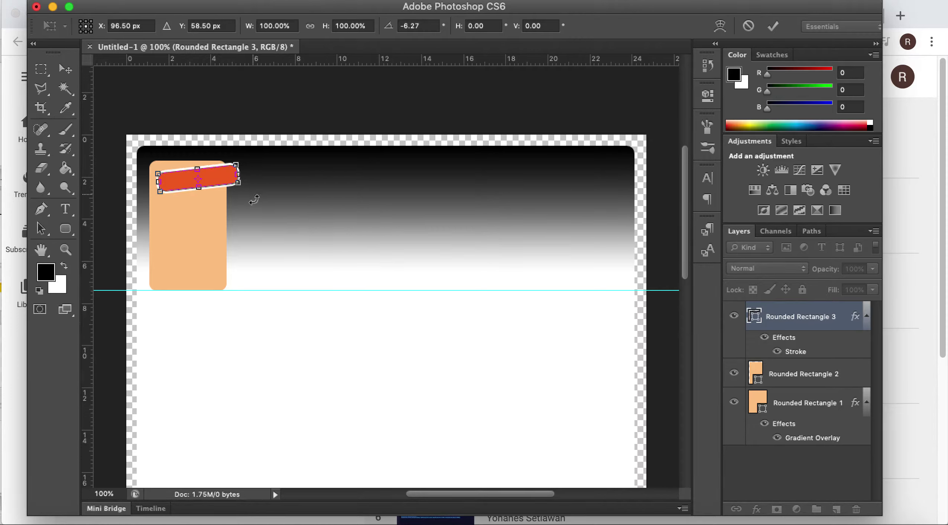
key("Return")
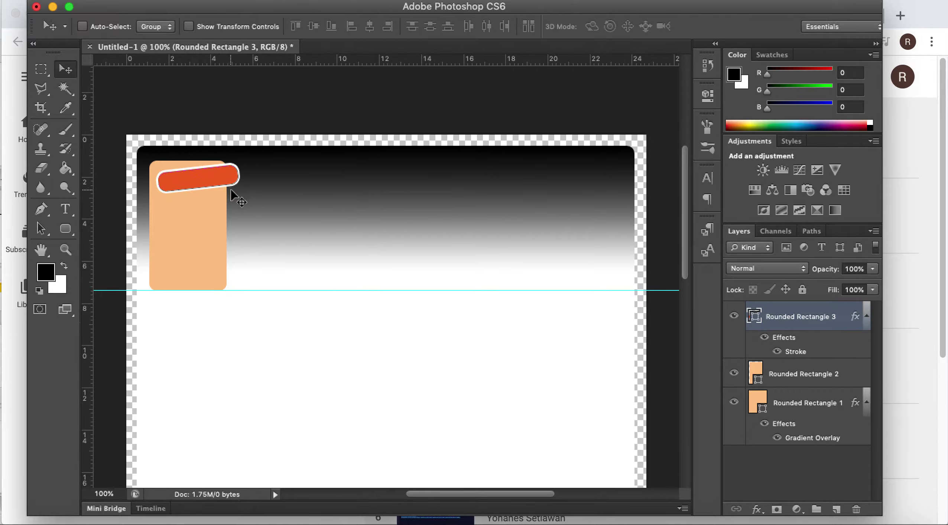
key("Down")
key("Down")
key("Down")
key("Down")
key("Down")
key("Down")
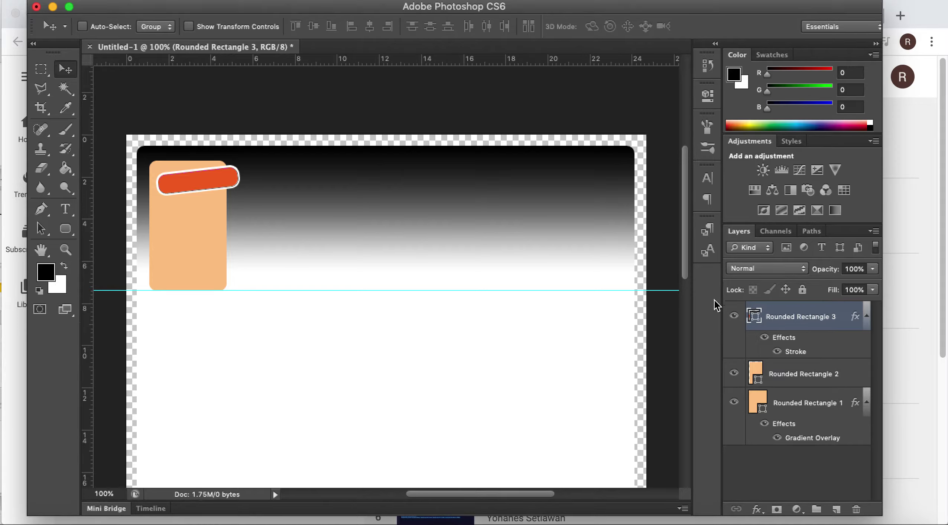
Duplicate the tilted red-orange bar's layer and place the copy directly below the original on the light orange panel.
right_click(799, 319)
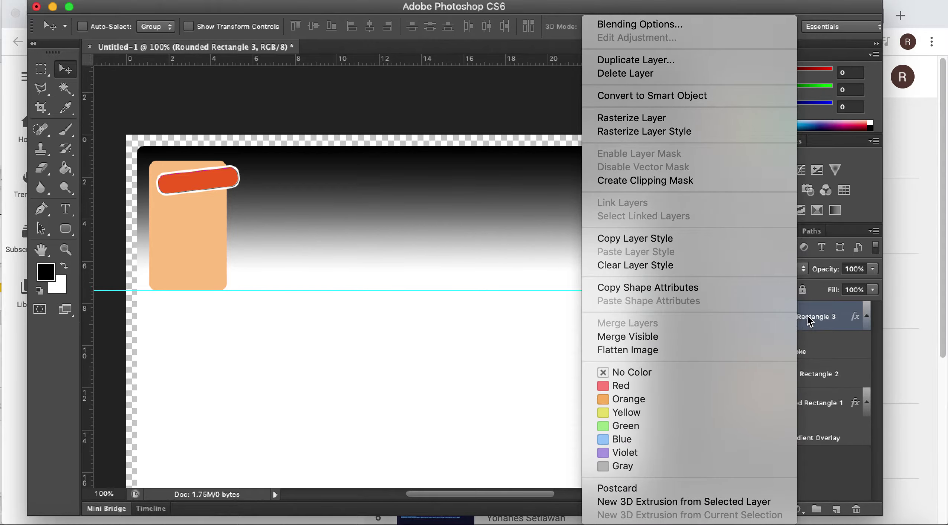
left_click(825, 318)
right_click(826, 319)
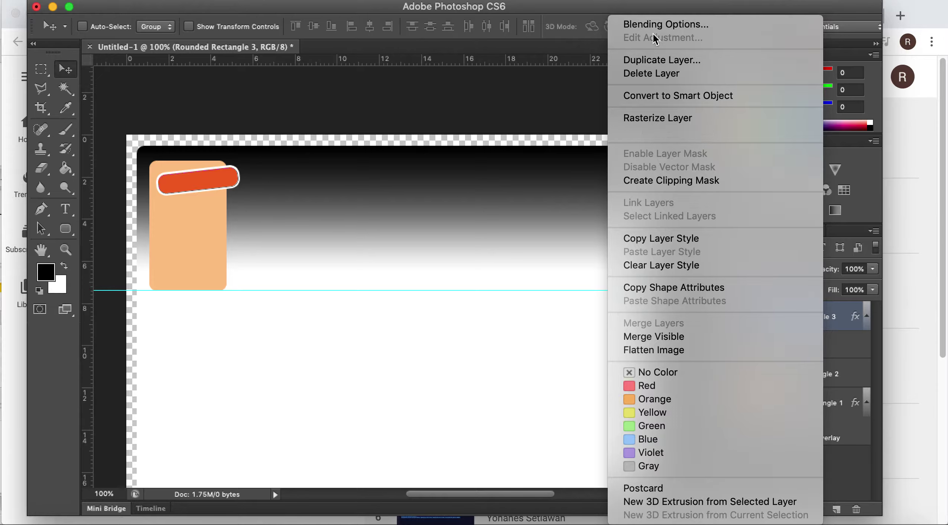
left_click(663, 60)
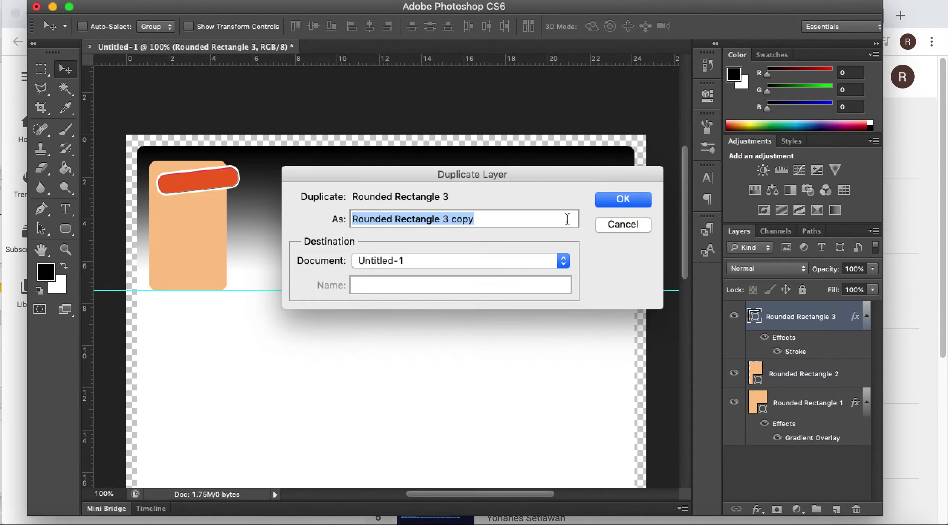
left_click(630, 200)
left_click_drag(206, 187, 207, 220)
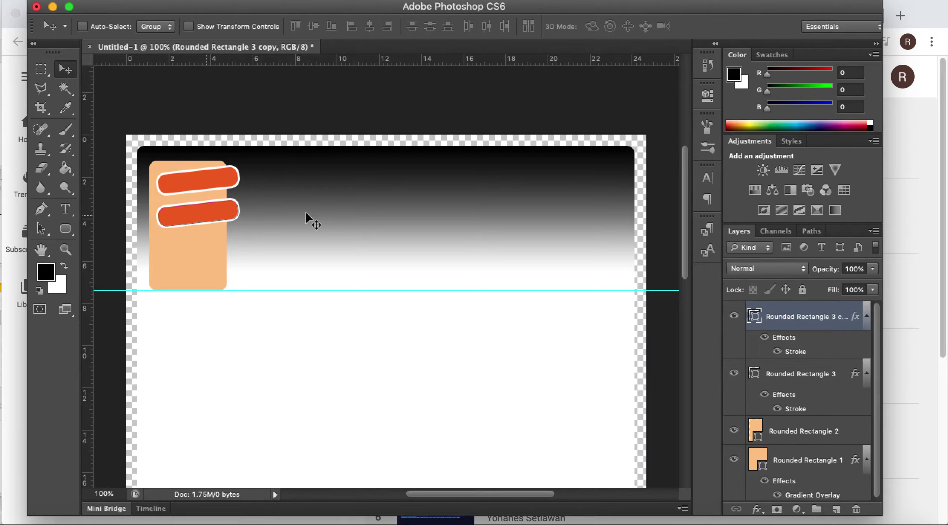
Duplicate the second bar's layer and place the new copy below it as a third, evenly spaced bar.
right_click(810, 323)
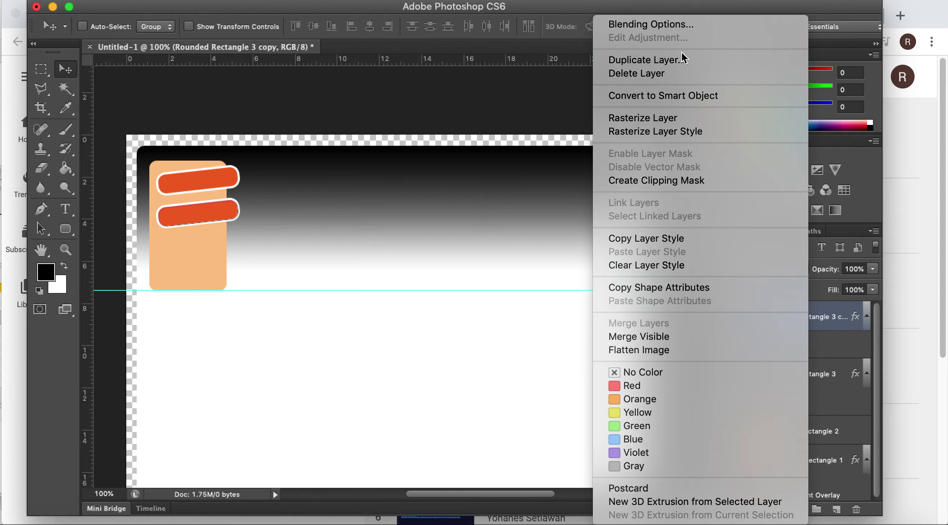
left_click(673, 60)
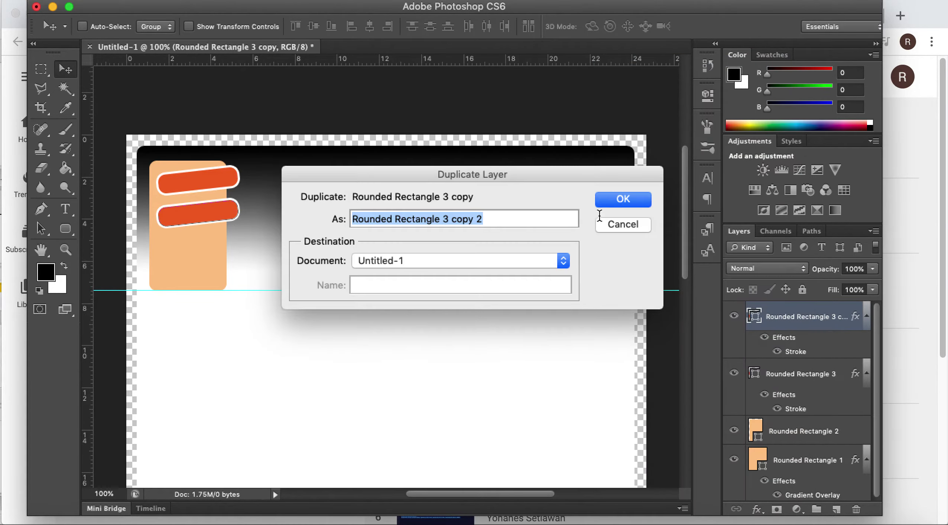
left_click(631, 204)
left_click_drag(244, 220, 222, 255)
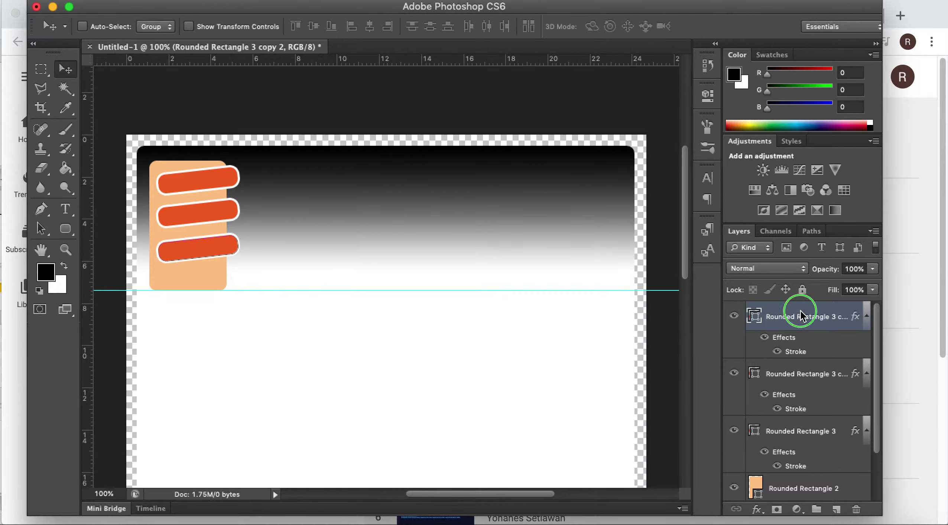
Duplicate the third bar's layer and place the copy as a fourth bar across the panel's lower edge.
right_click(812, 318)
left_click(657, 61)
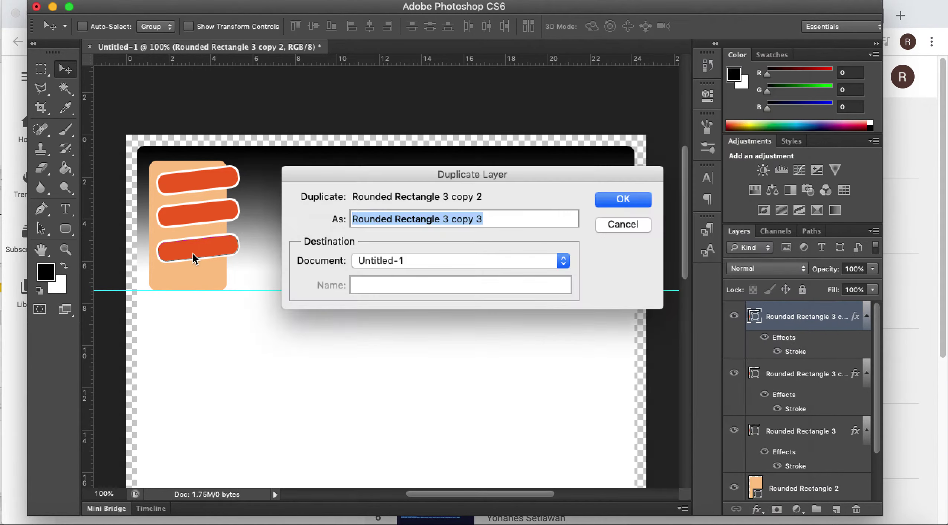
key("Return")
left_click_drag(199, 250, 202, 290)
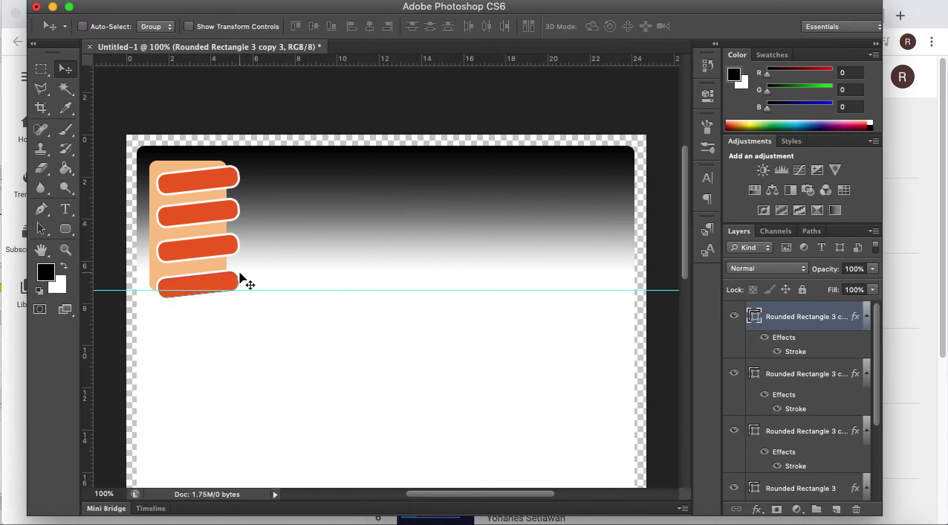
Nudge the fourth bar slightly up so its spacing matches the gaps between the bars above.
key("Up")
key("Up")
key("Up")
key("Up")
key("Up")
key("Up")
key("Up")
key("Up")
key("Up")
key("Up")
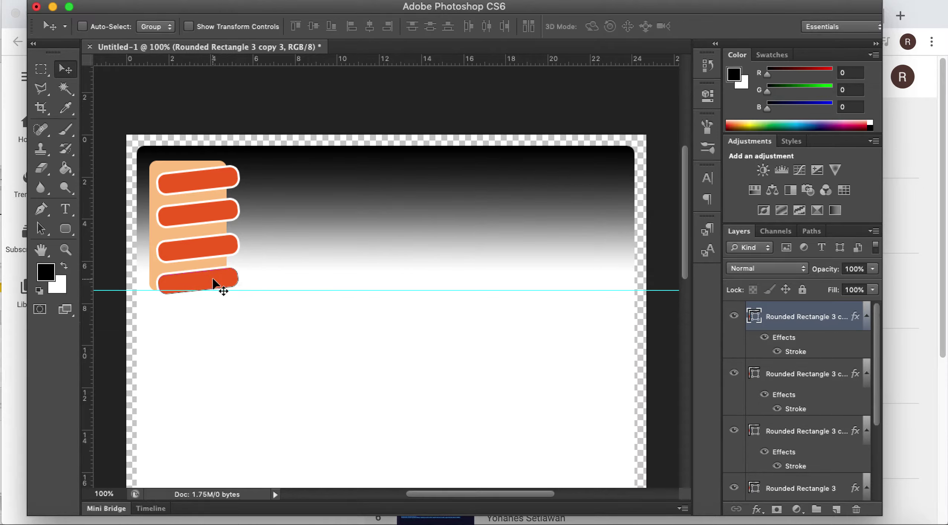
key("Down")
key("Down")
key("Down")
key("Down")
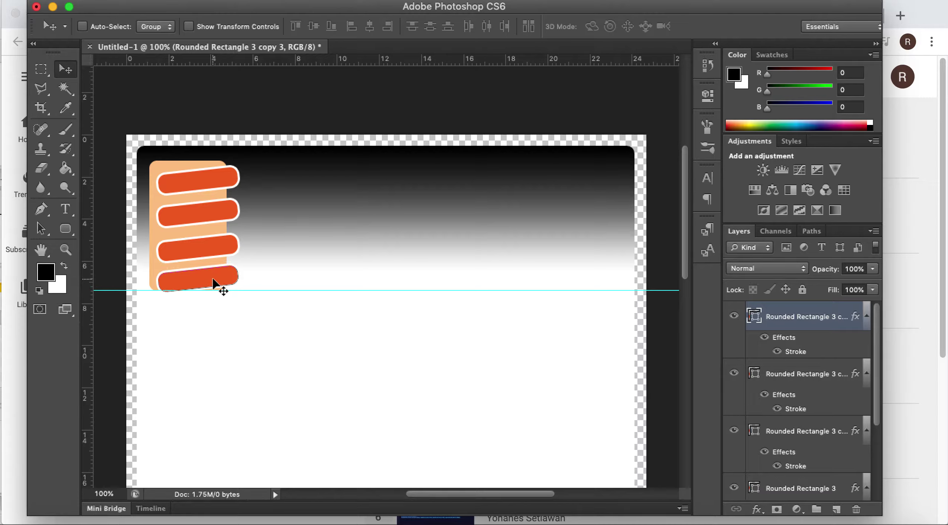
key("Down")
key("Down")
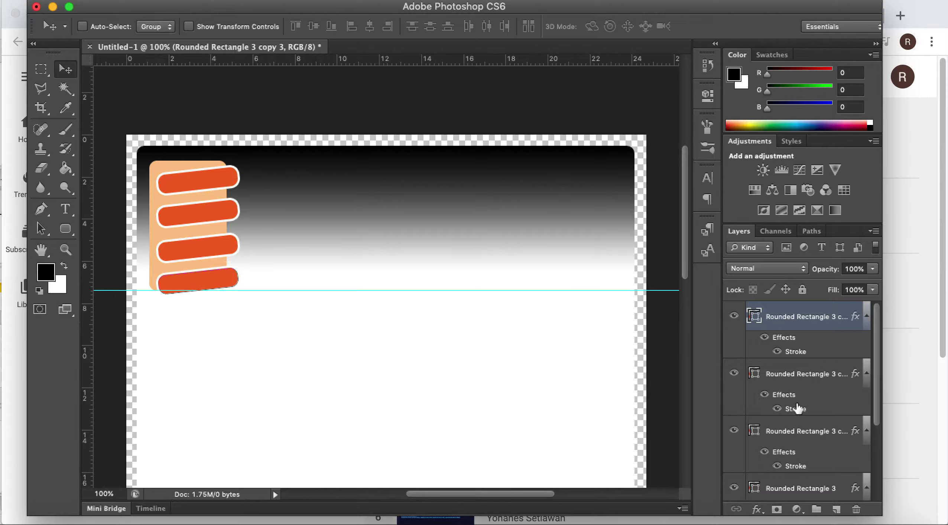
Stretch the light orange panel with Free Transform so its lower edge extends just below the horizontal guide and the fourth bar.
scroll(797, 408, "down", 3)
left_click(801, 428)
key("ctrl+t")
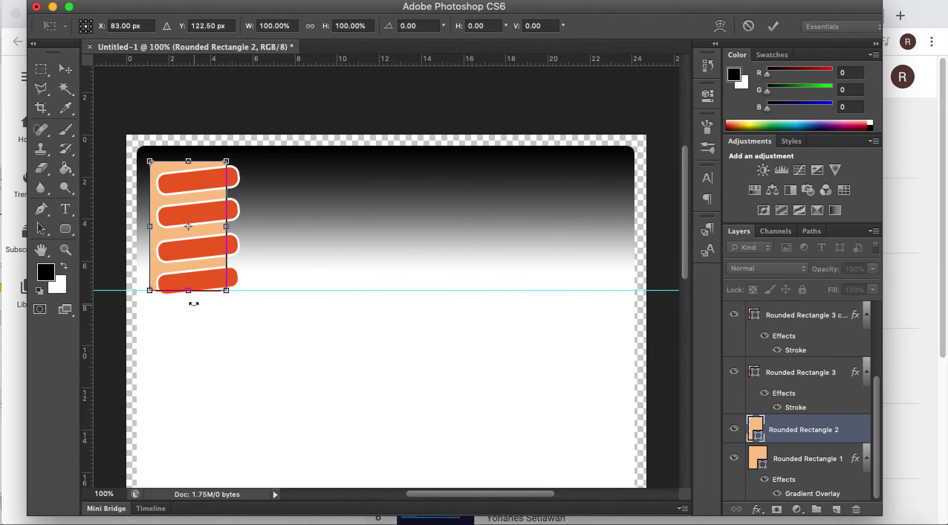
left_click_drag(194, 304, 190, 303)
key("Return")
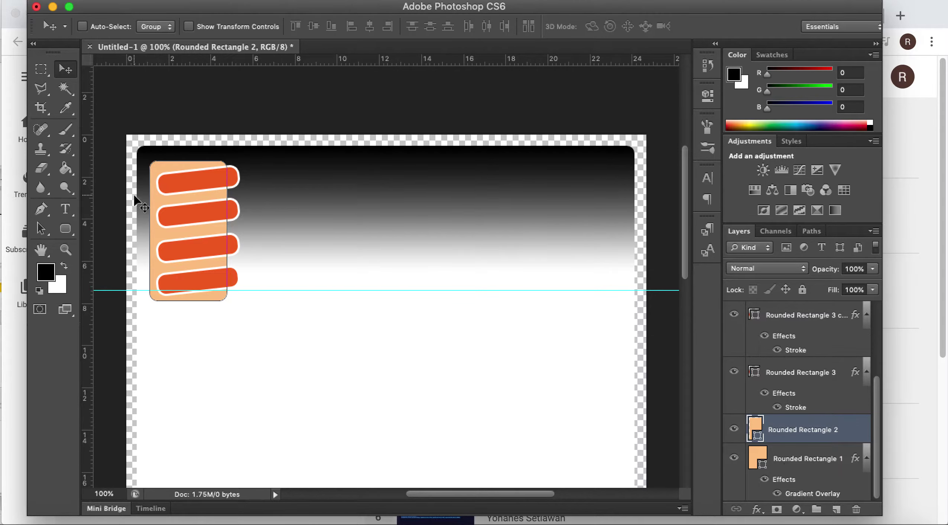
Add a Color Overlay layer style in light yellow (#fdfa8a) to the second bar.
scroll(822, 396, "up", 3)
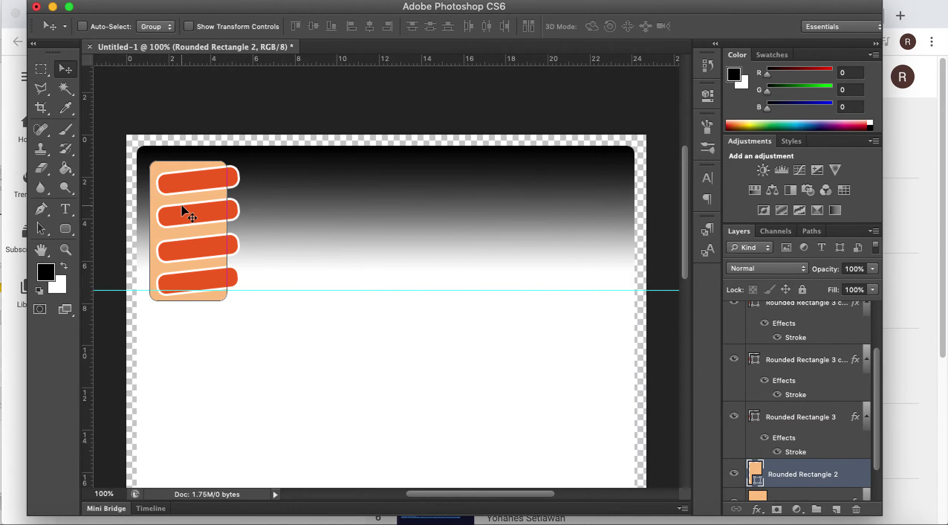
left_click(801, 367)
double_click(801, 367)
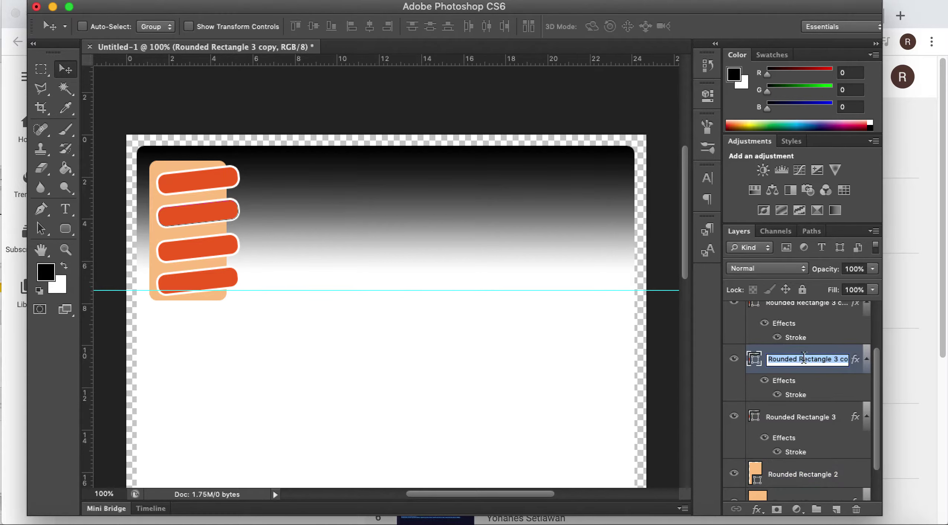
double_click(802, 382)
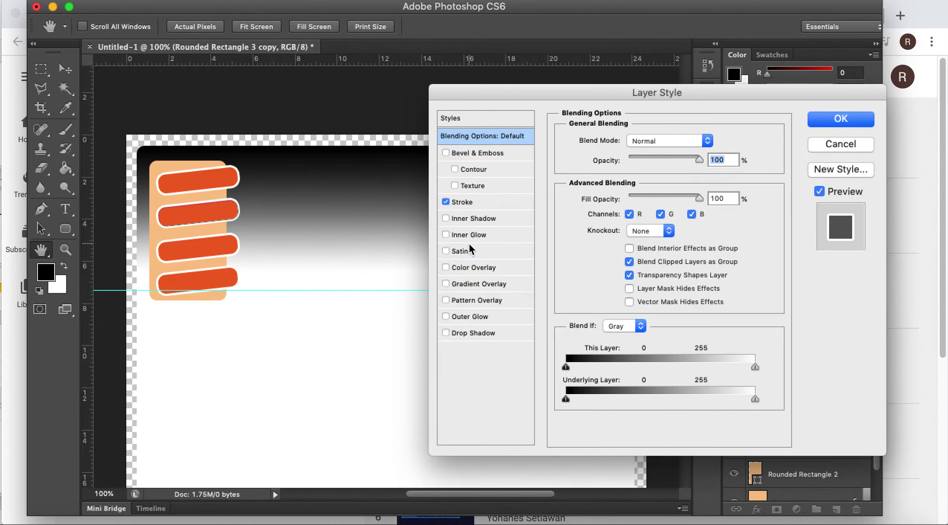
left_click(475, 266)
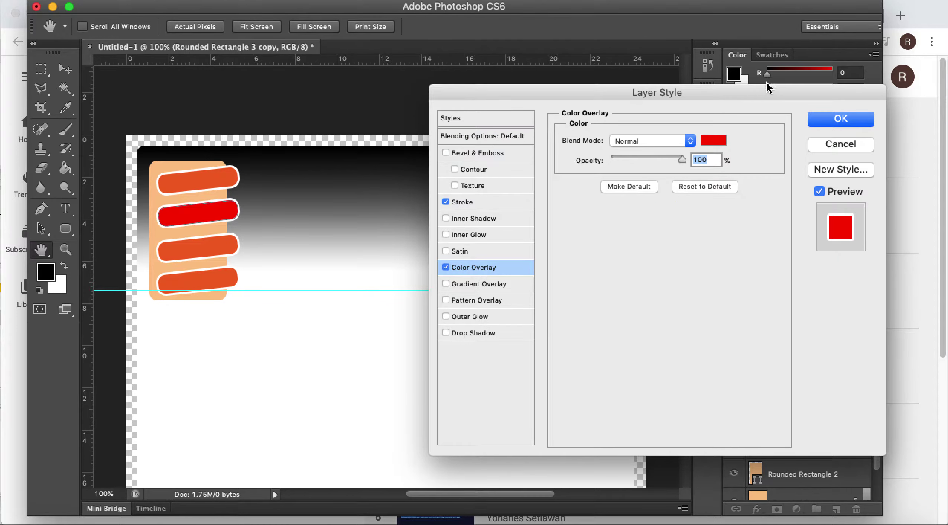
left_click(712, 138)
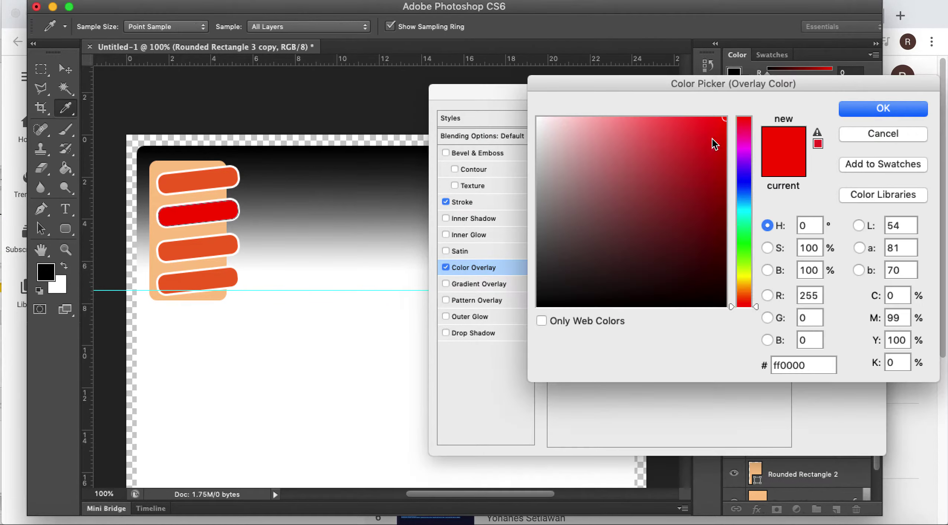
left_click(747, 273)
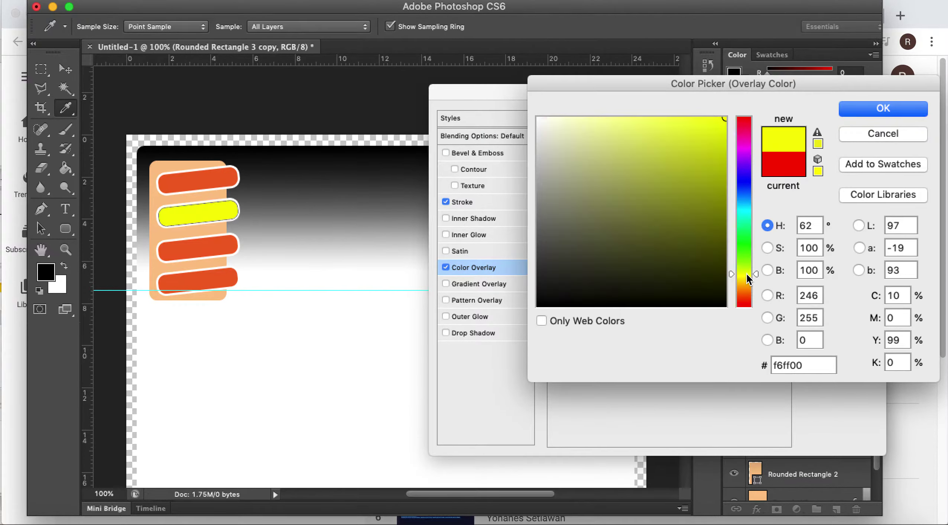
left_click(818, 145)
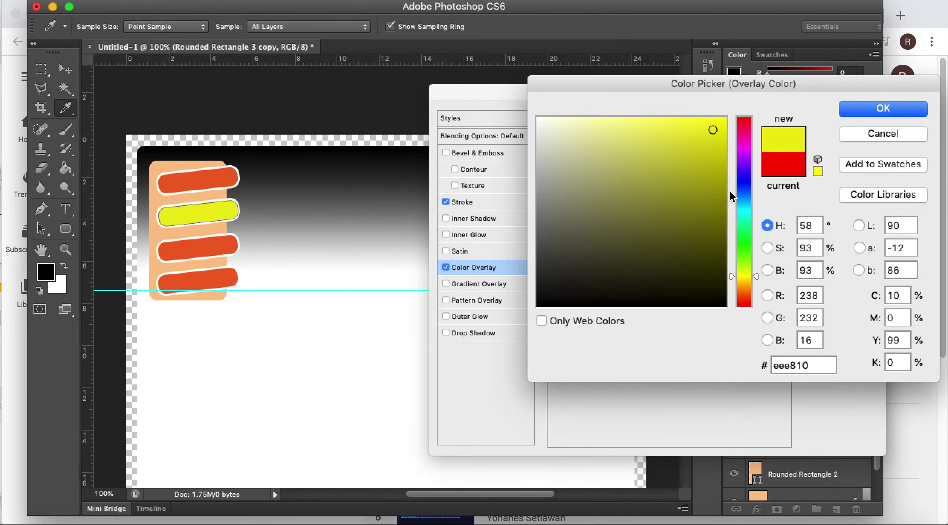
left_click(623, 119)
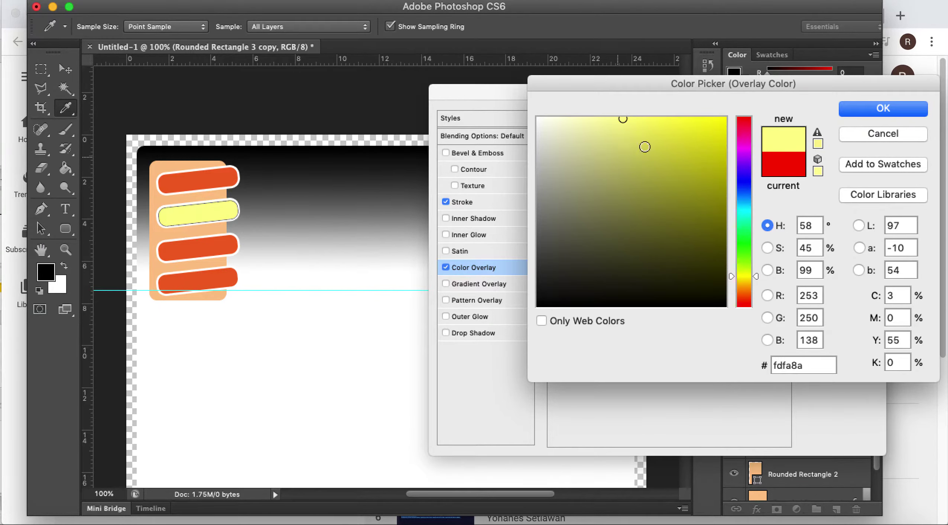
left_click(850, 110)
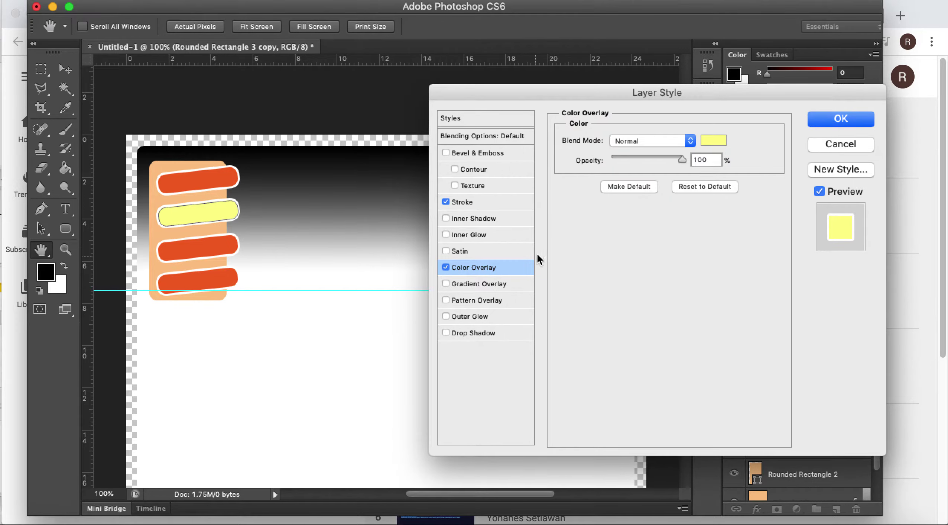
left_click(819, 119)
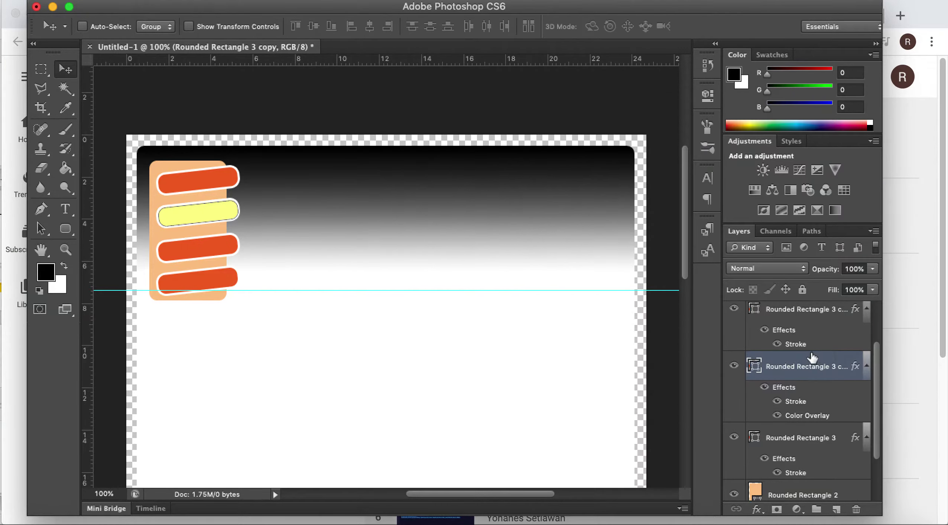
Add a Color Overlay layer style in medium purple to the third bar.
left_click(799, 332)
double_click(797, 331)
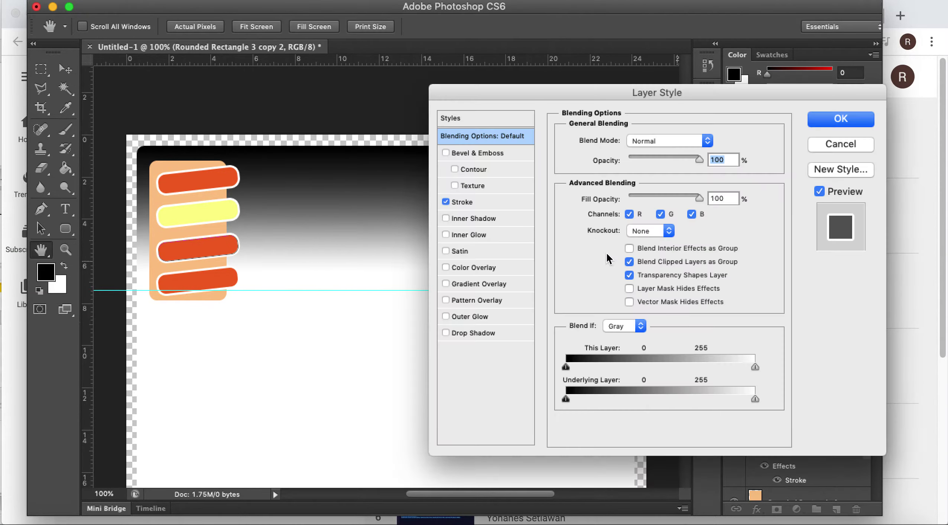
left_click(475, 268)
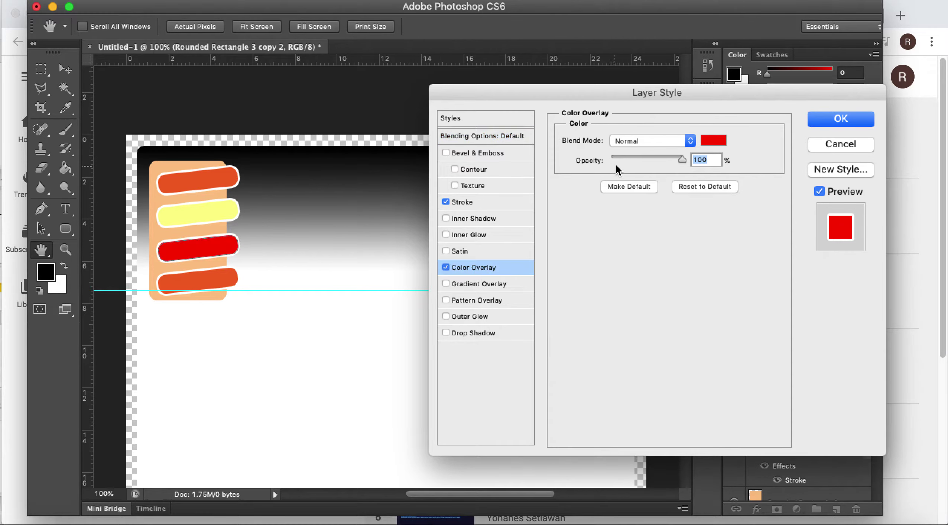
left_click(713, 141)
left_click(745, 162)
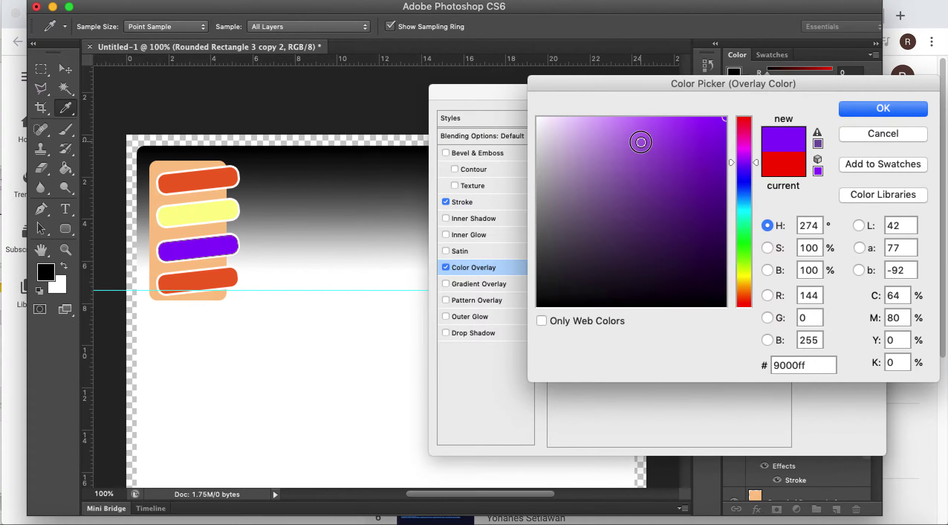
left_click(645, 134)
left_click(857, 109)
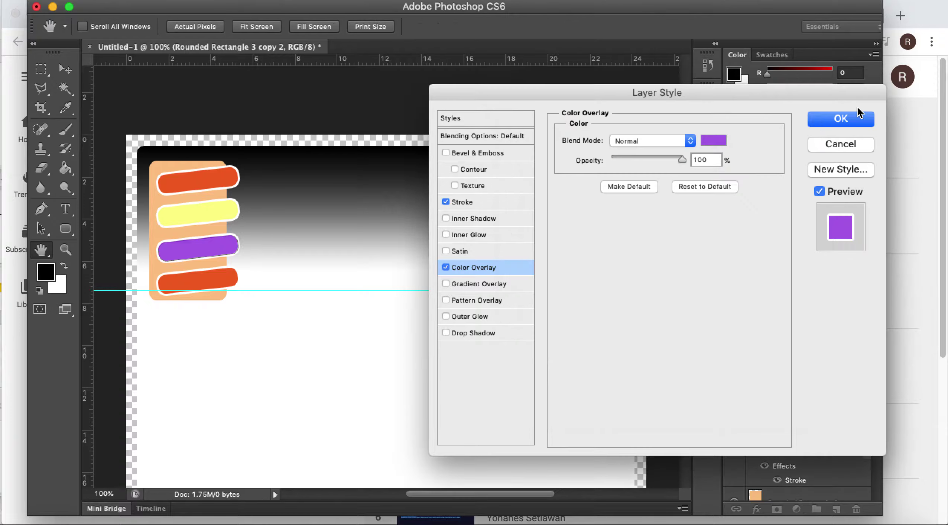
left_click(842, 119)
Add a Color Overlay layer style in light green (#b0f467) to the fourth bar.
scroll(795, 347, "up", 2)
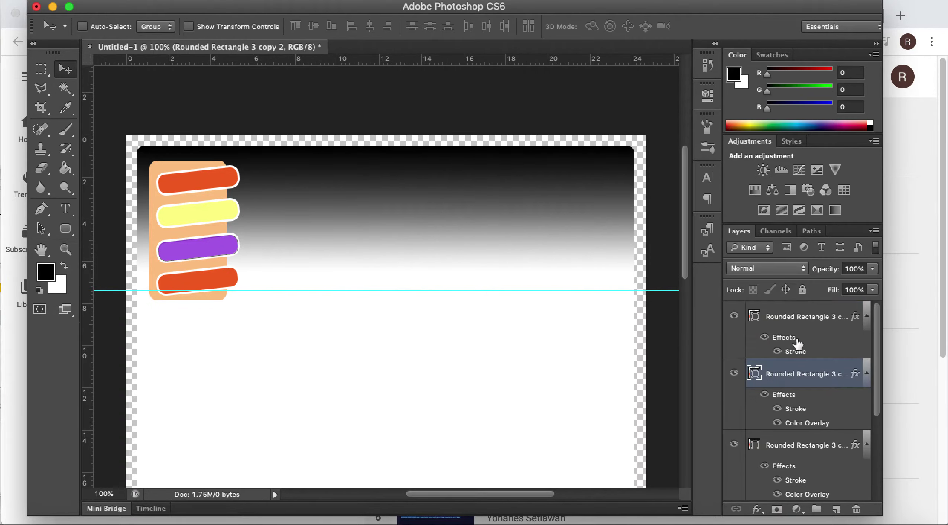
double_click(798, 316)
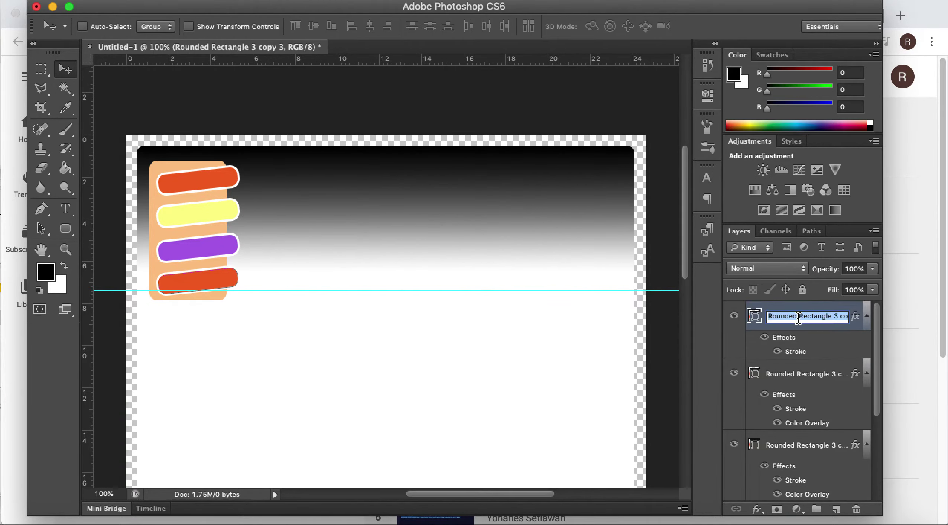
double_click(783, 334)
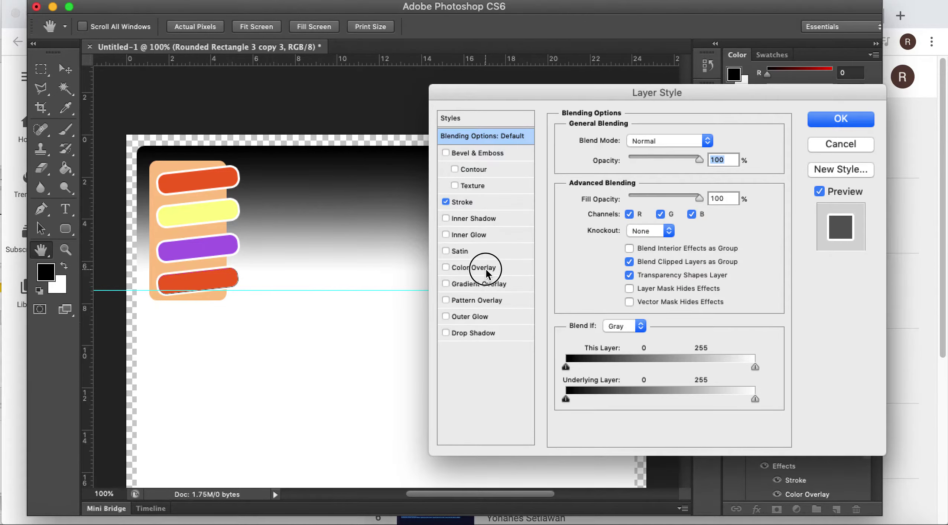
left_click(483, 267)
left_click(714, 141)
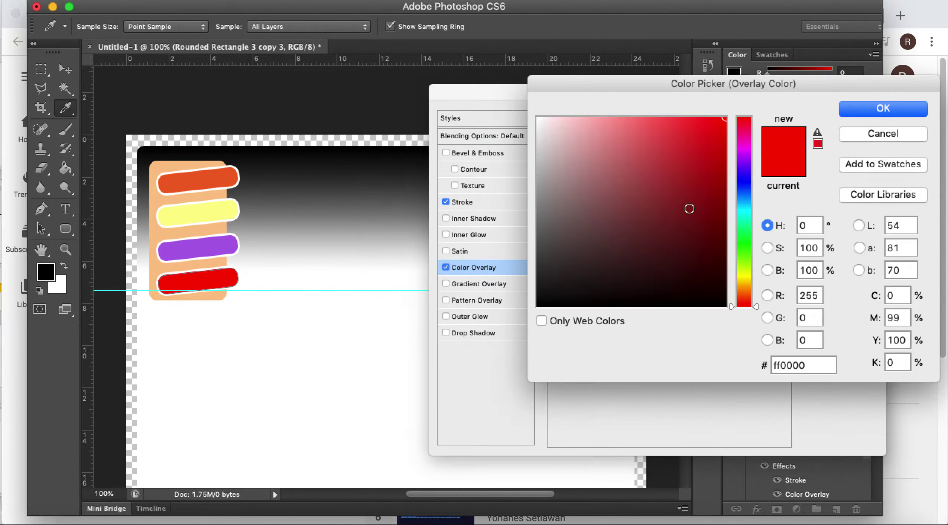
left_click(746, 260)
left_click(632, 141)
left_click(633, 125)
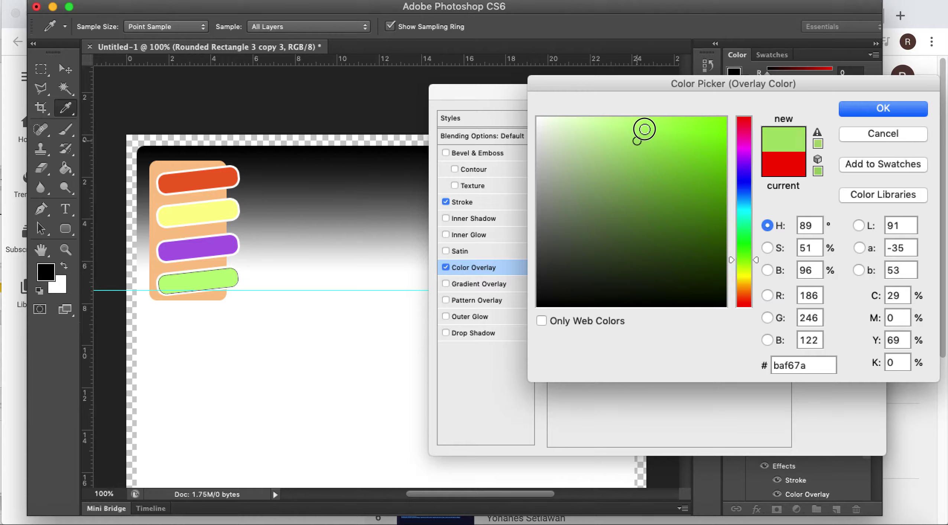
left_click(647, 125)
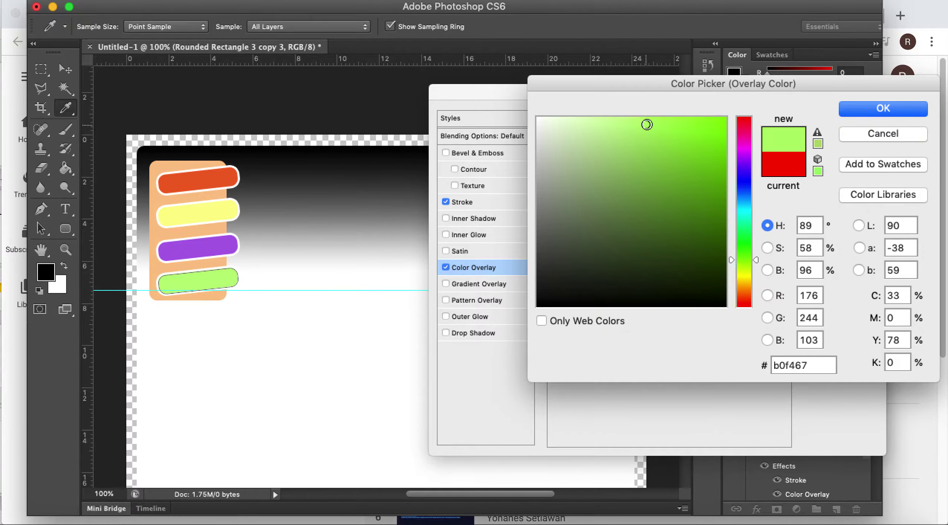
left_click(877, 108)
left_click(849, 116)
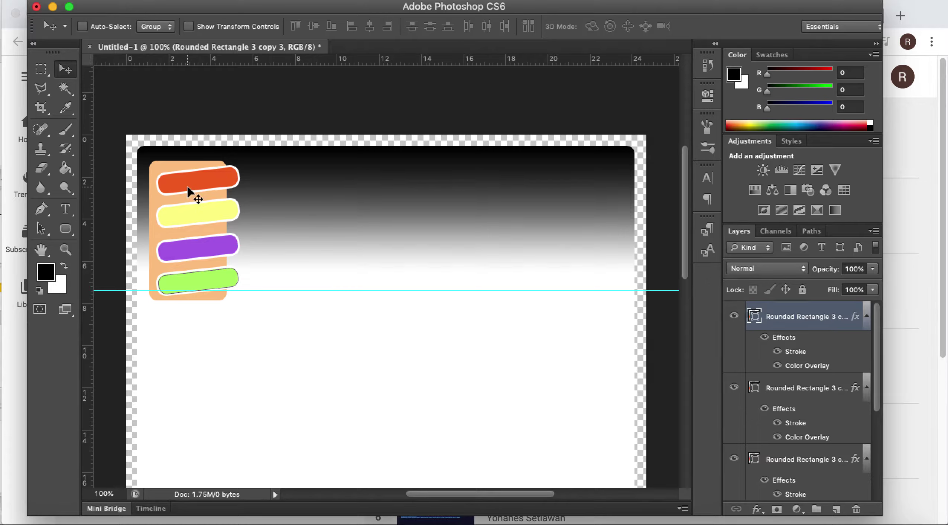
Set the Type tool's text color to white (#ffffff).
left_click(72, 209)
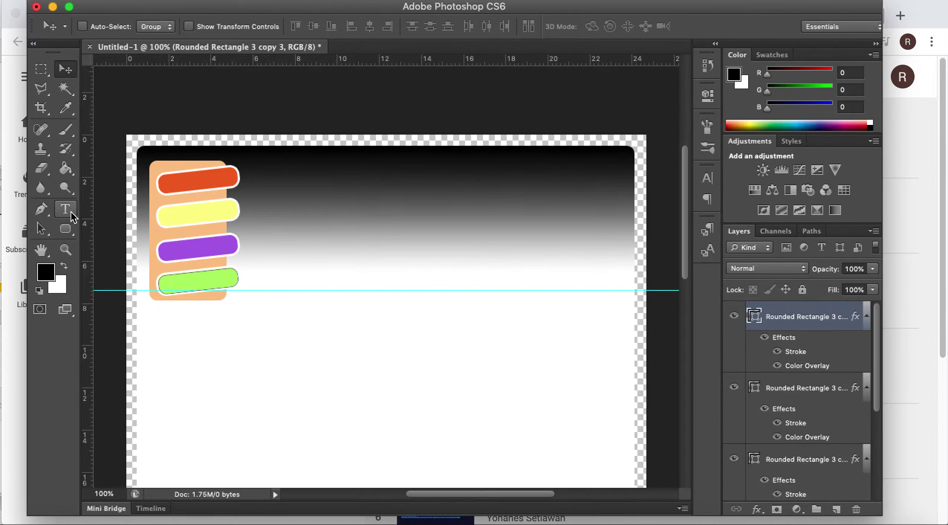
left_click(70, 214)
left_click(68, 212)
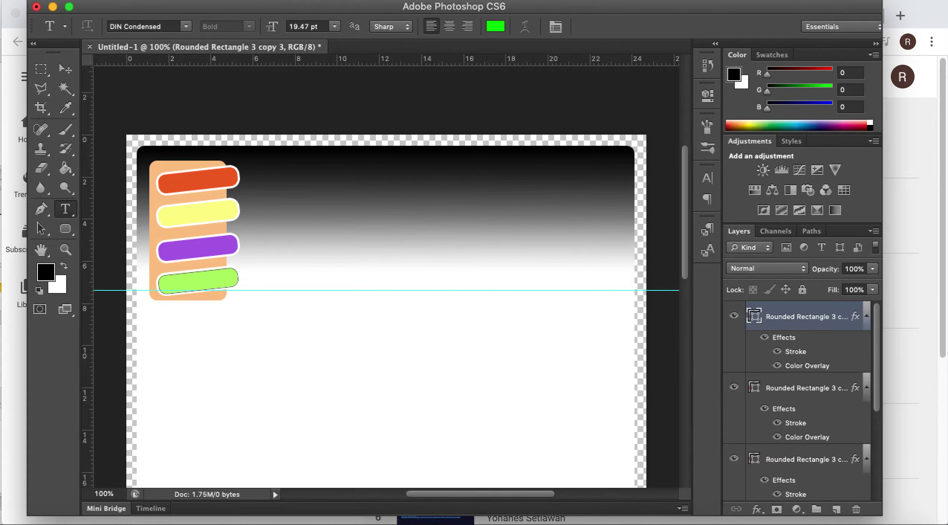
left_click(490, 32)
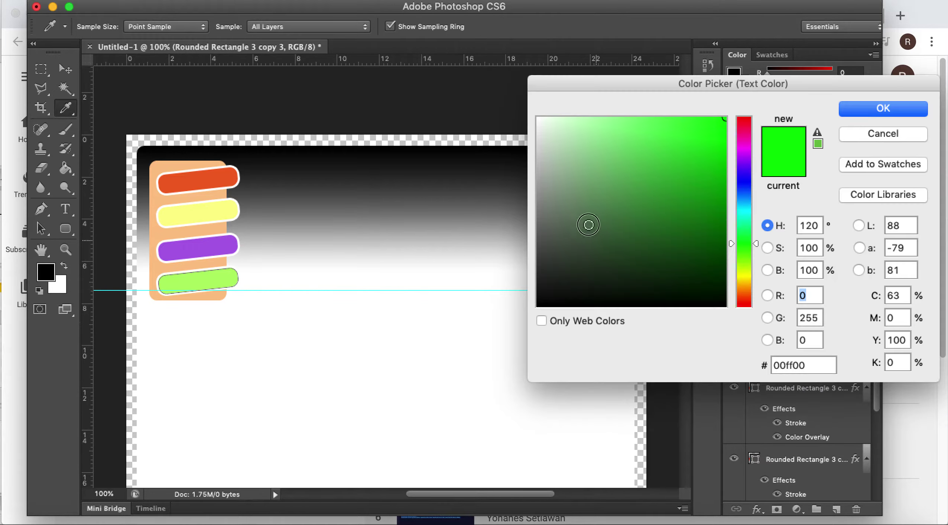
left_click(539, 118)
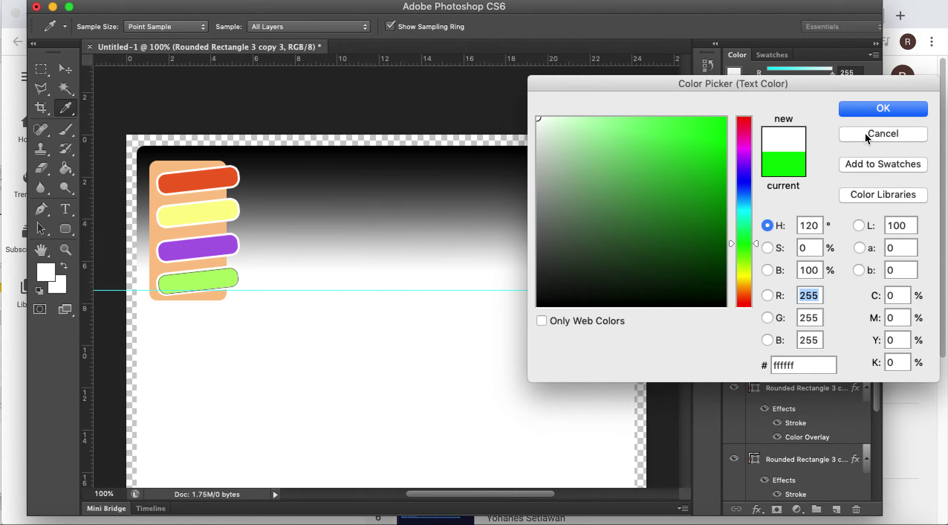
left_click(869, 108)
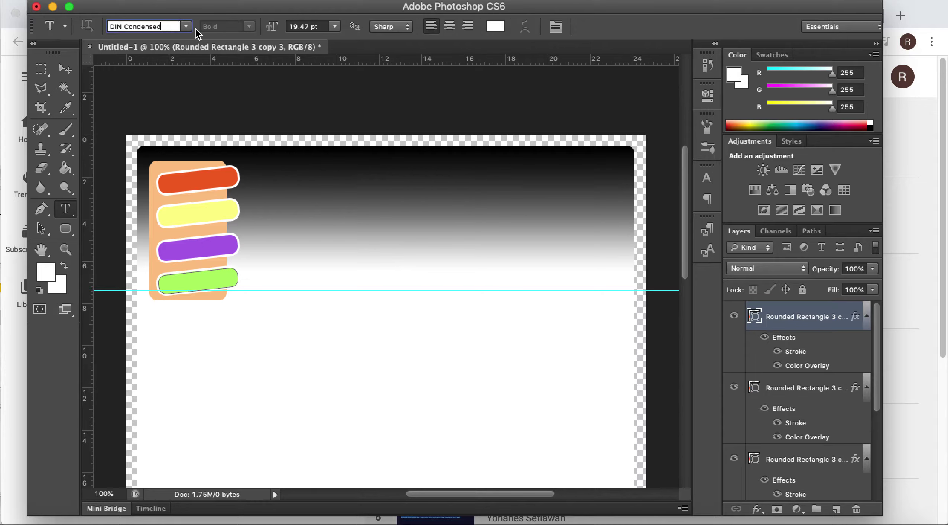
Add the text HOME over the red bar and move it into place inside the bar.
left_click(180, 172)
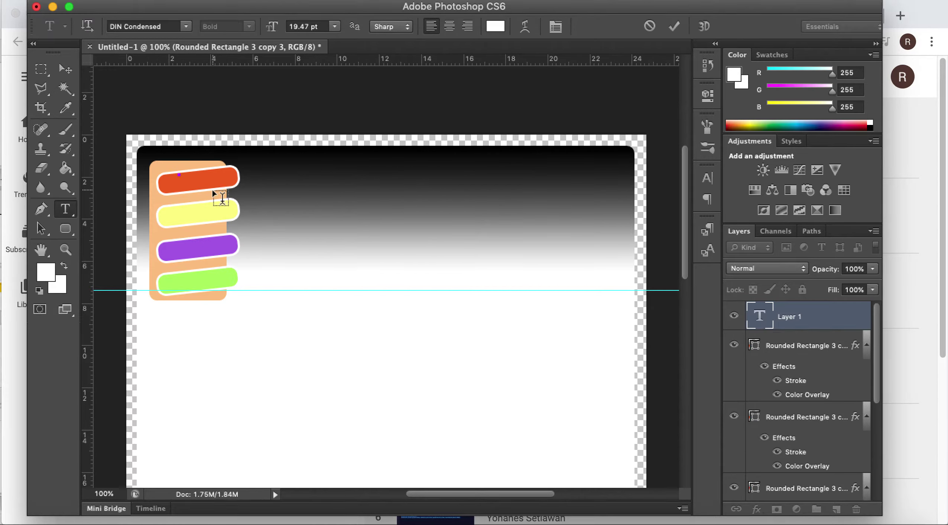
type("HOME")
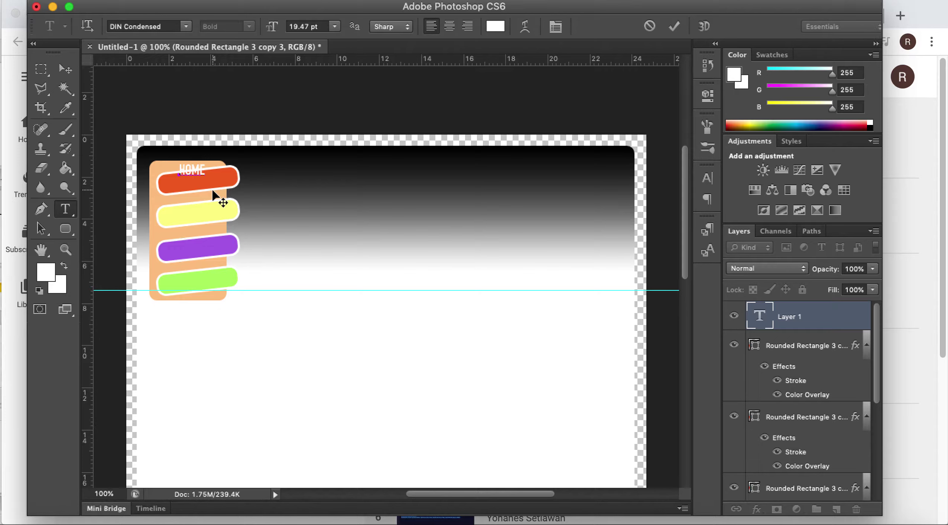
left_click(67, 70)
left_click_drag(201, 174, 197, 184)
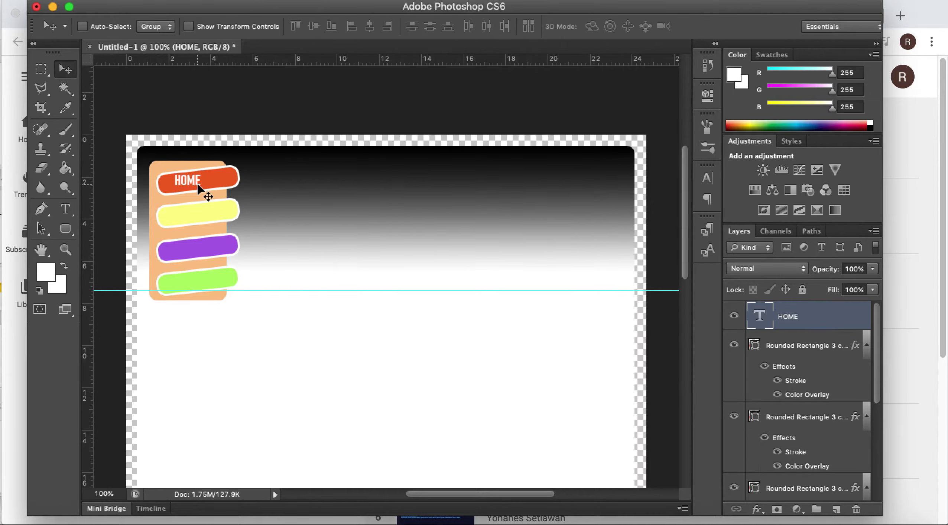
Rotate the HOME text with Free Transform to match the tilt of the red bar.
key("t")
left_click(197, 182)
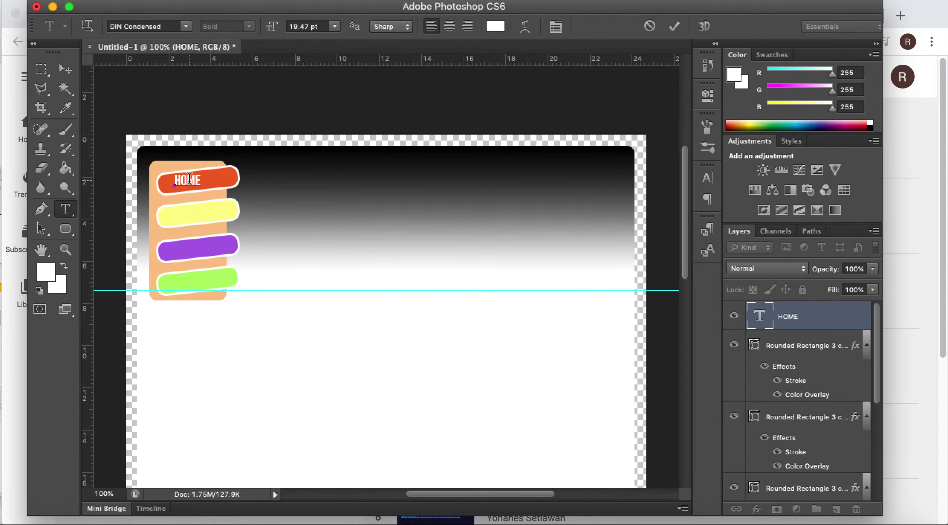
left_click(71, 74)
key("super+t")
left_click_drag(215, 191, 219, 195)
key("Return")
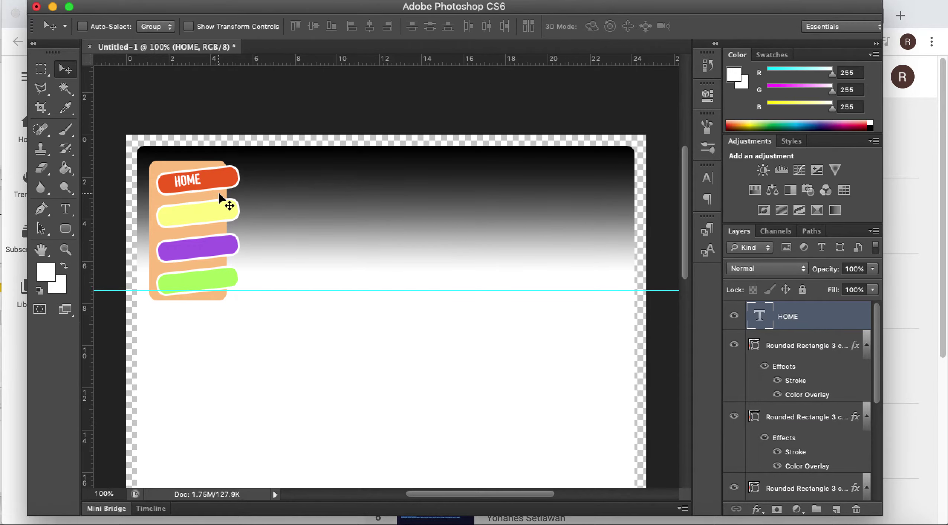
Try to widen the HOME text on the red bar with Free Transform.
key("ctrl+t")
mouse_move(208, 182)
left_mouse_down()
mouse_move(208, 171)
mouse_move(216, 186)
left_mouse_up()
key("Return")
key("t")
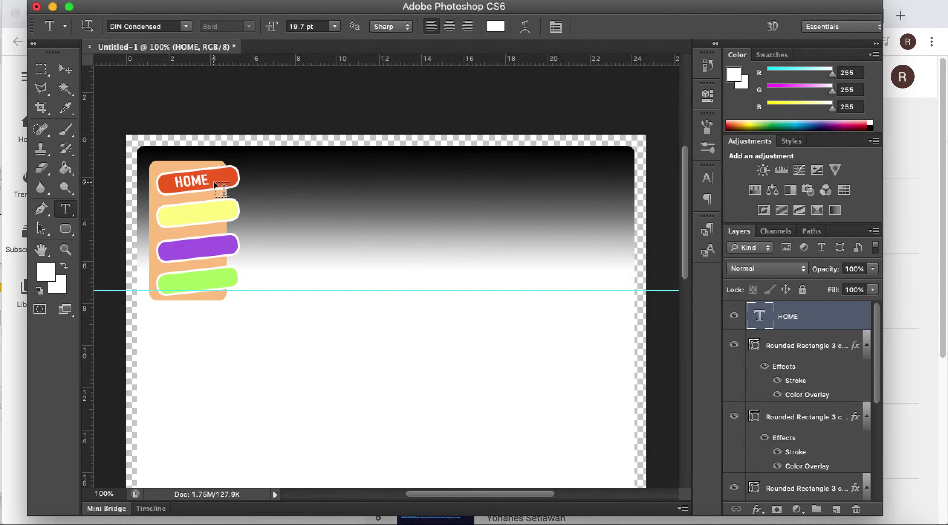
left_click(66, 70)
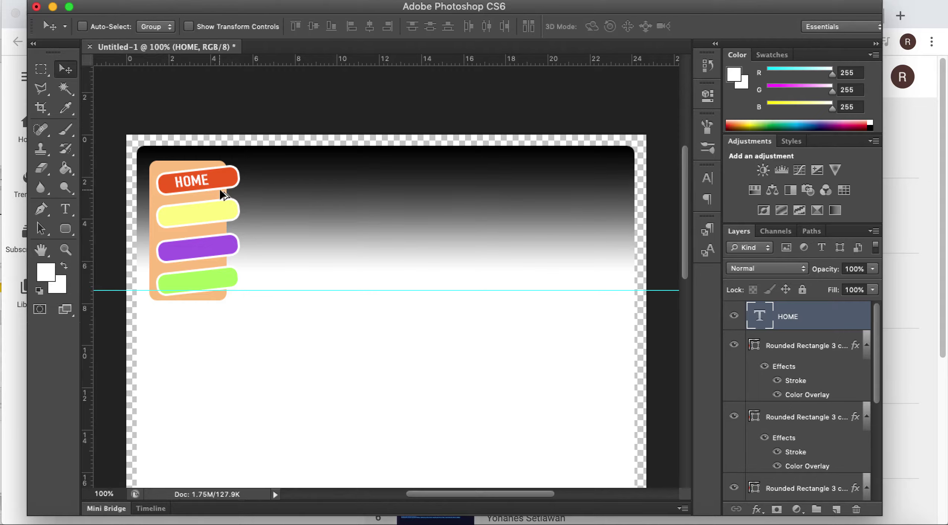
Change the font of the HOME text to Arial Black.
double_click(187, 181)
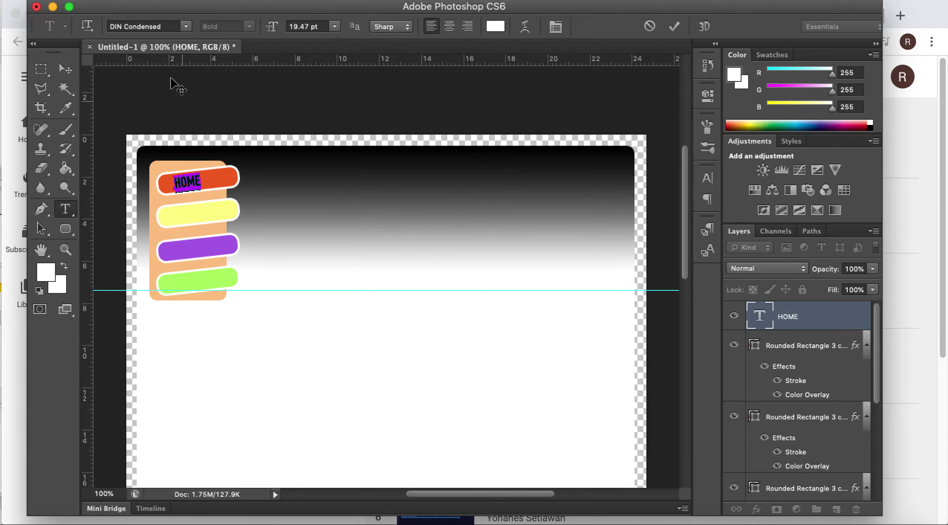
left_click(144, 27)
type("R")
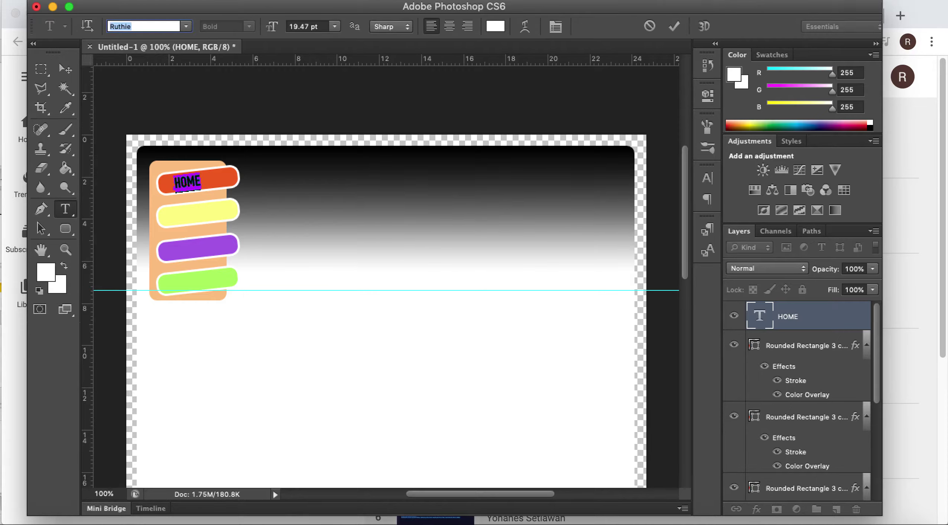
type("Arial Black")
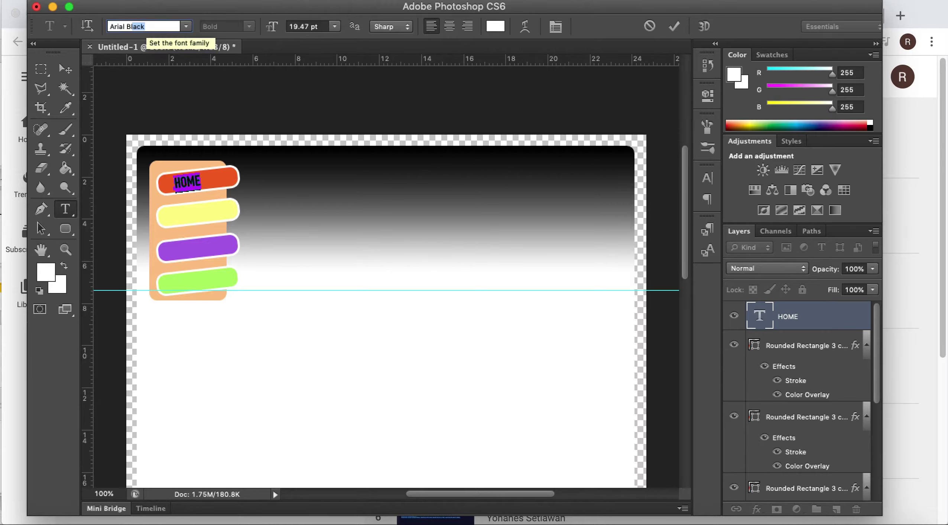
key("Return")
left_click(66, 70)
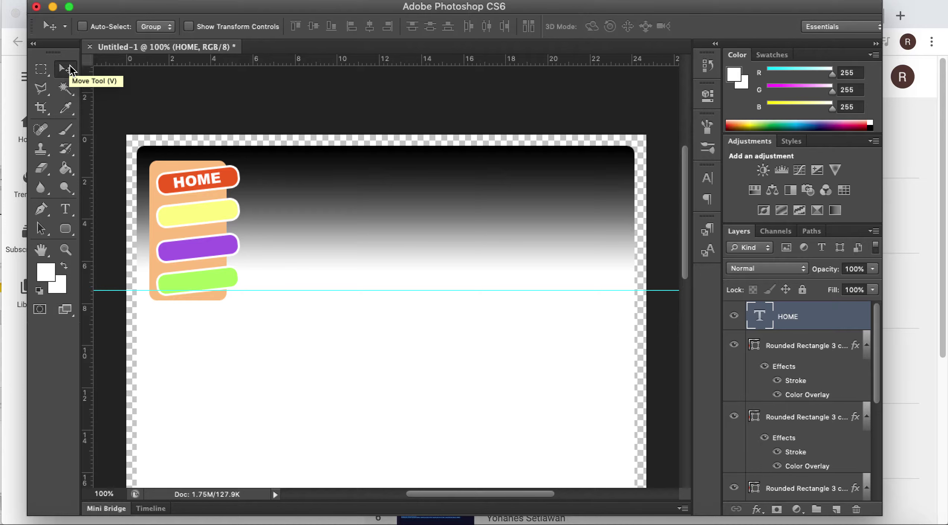
Duplicate the HOME text layer and move the copy onto the yellow second bar.
right_click(801, 317)
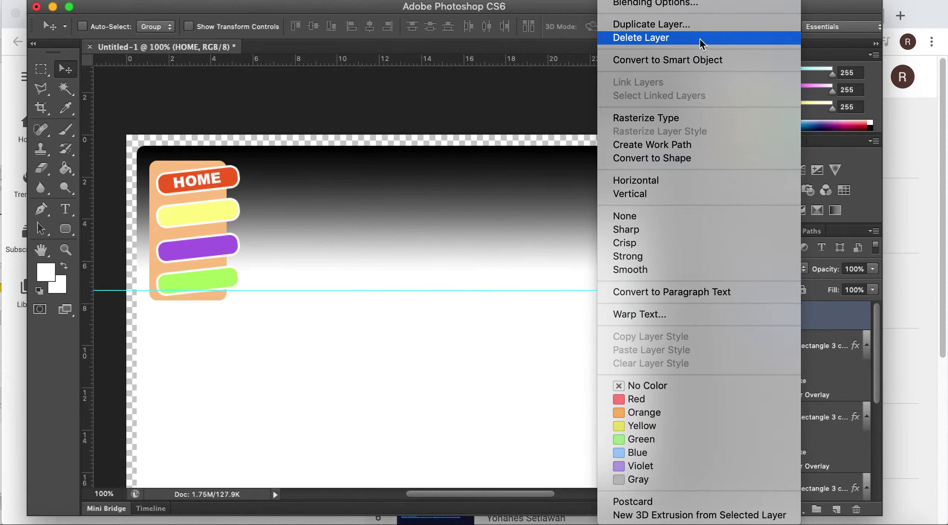
left_click(684, 25)
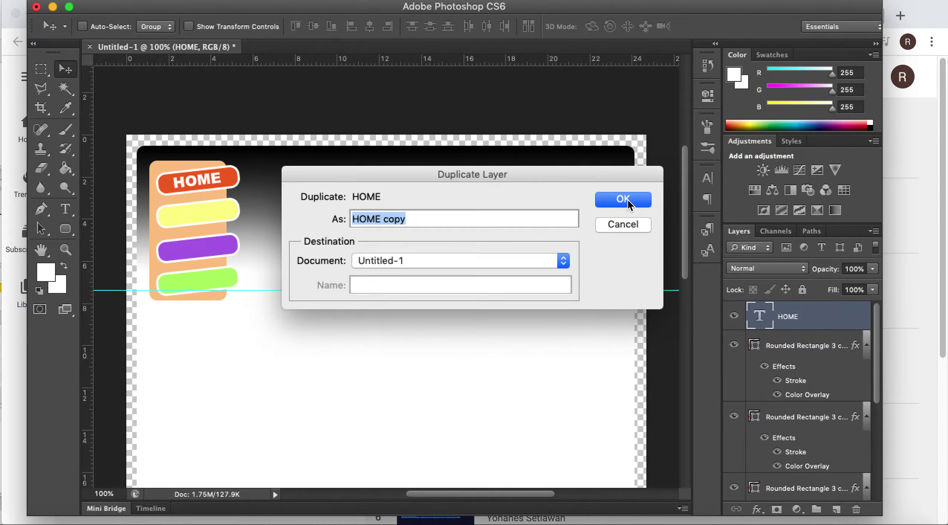
left_click(628, 200)
left_click_drag(187, 178, 189, 214)
Replace the copied text on the second bar with PROFIL.
key("t")
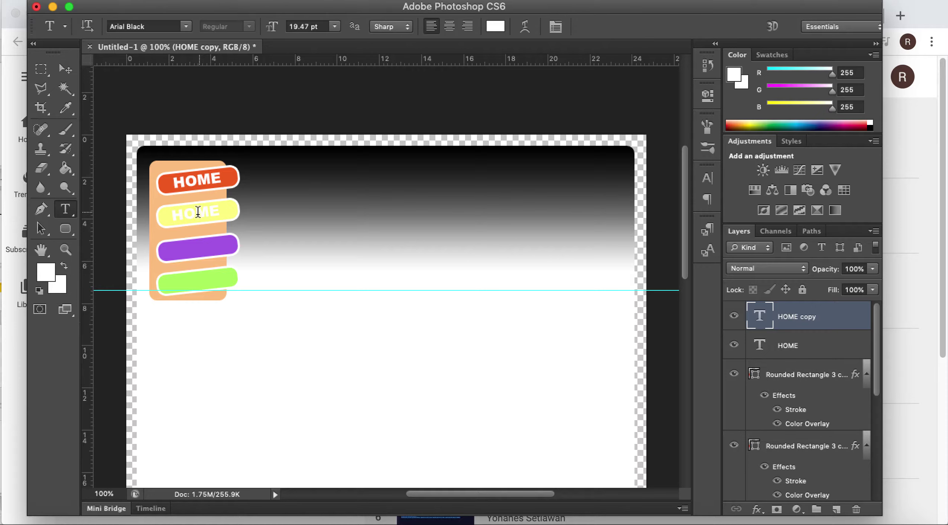
double_click(193, 212)
type("PROFIL")
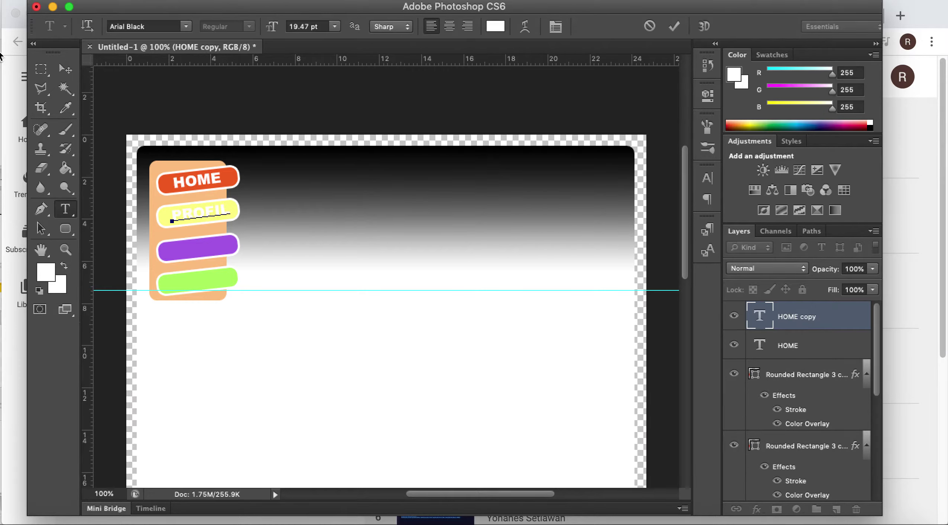
left_click(64, 73)
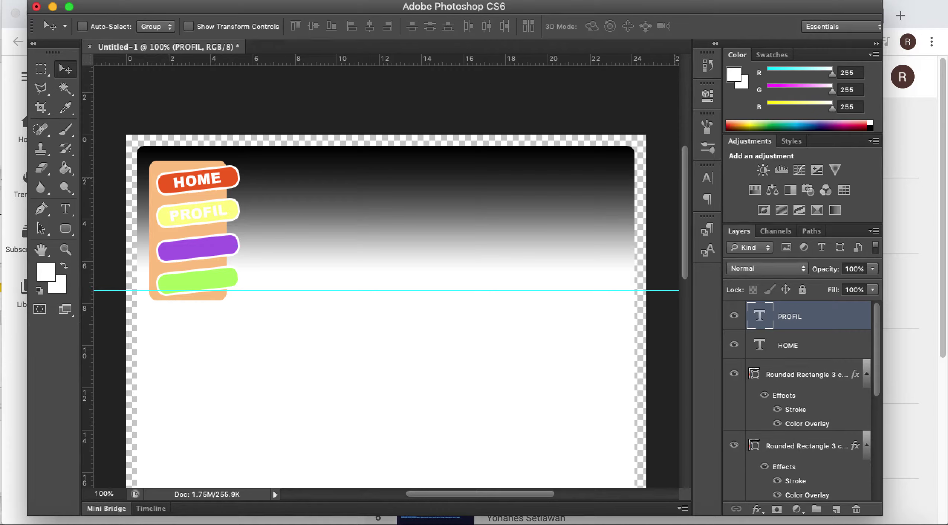
Change the Color Overlay of the second bar, behind the PROFIL text, to light blue.
scroll(833, 419, "down", 5)
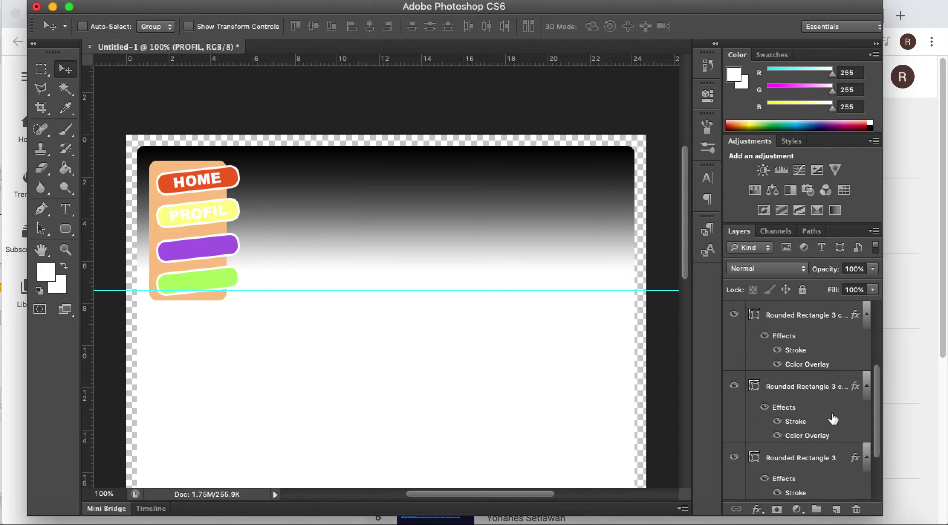
left_click(817, 436)
scroll(813, 438, "down", 2)
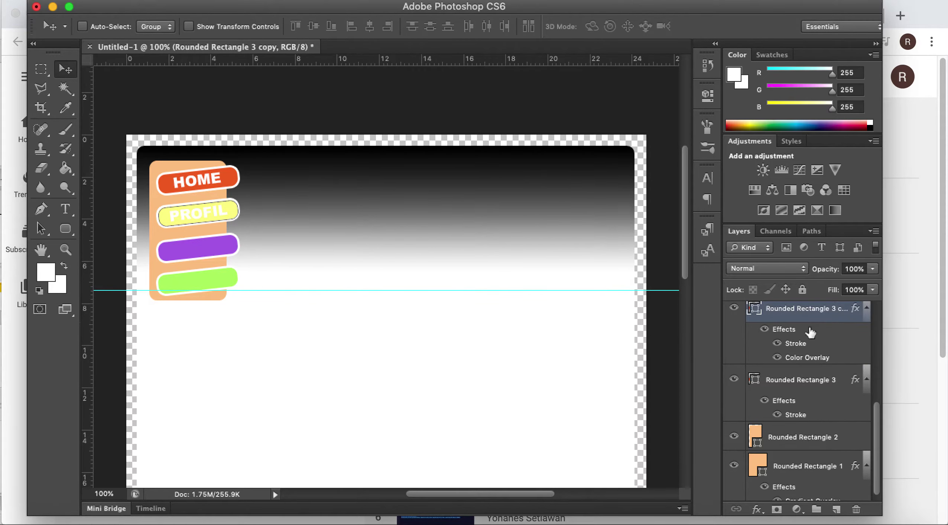
double_click(803, 363)
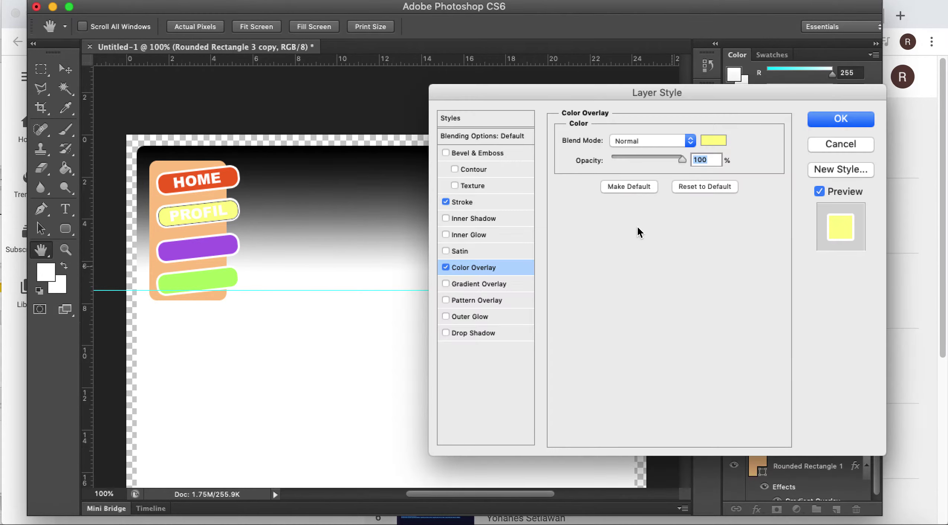
left_click(712, 141)
left_click_drag(617, 169, 614, 143)
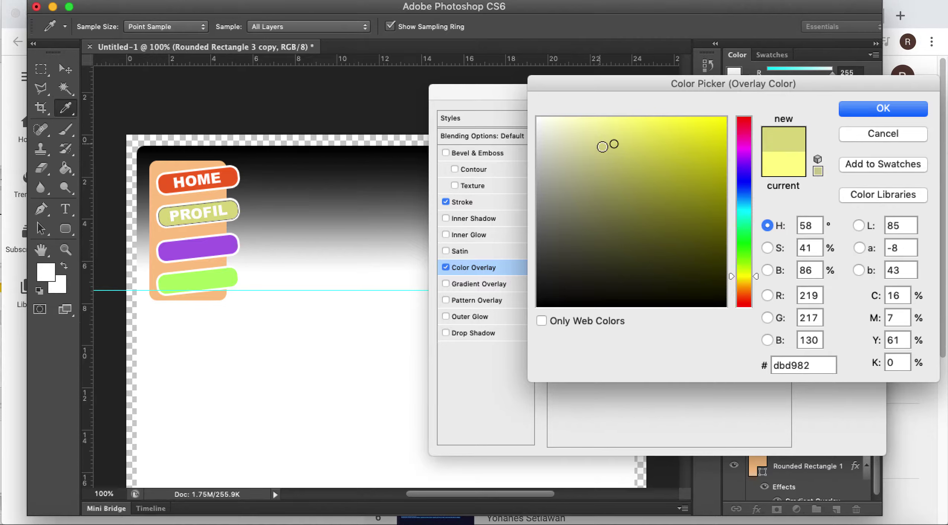
left_click(754, 275)
left_click(747, 277)
left_click(698, 141)
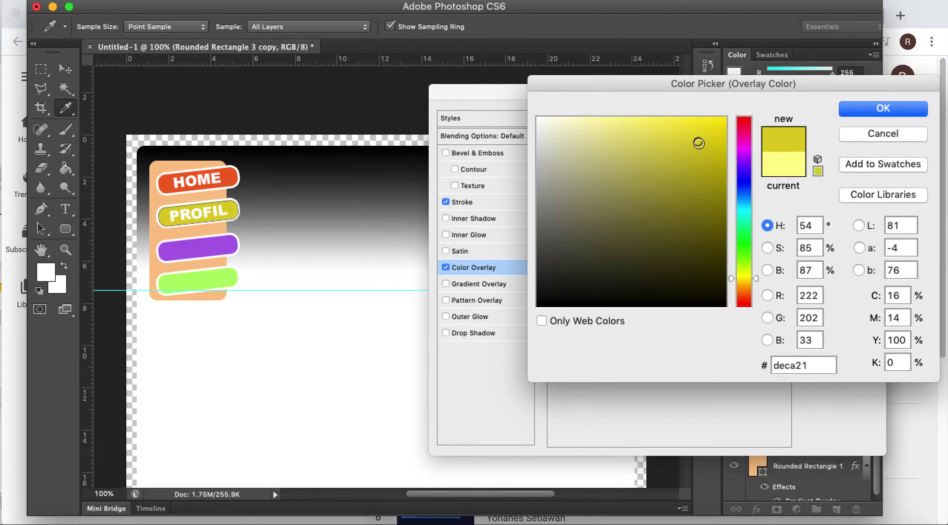
left_click(746, 273)
left_click_drag(673, 138, 678, 123)
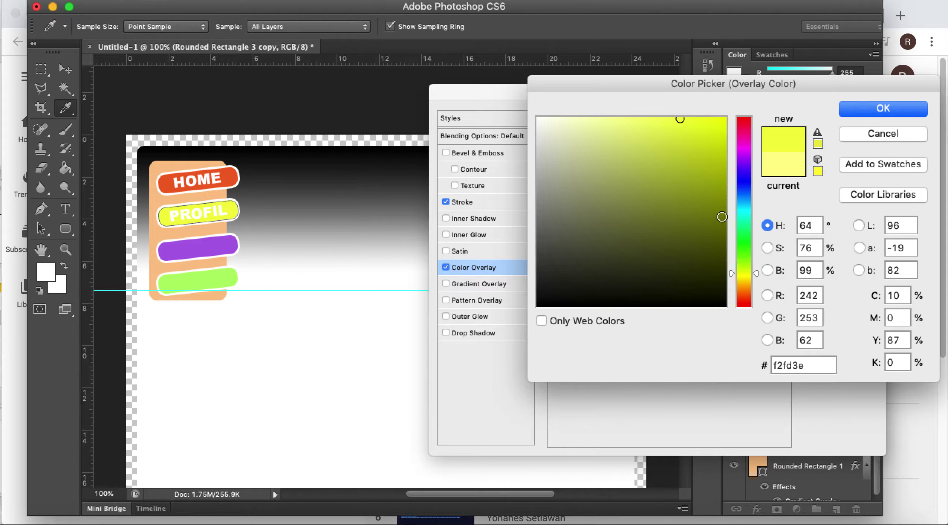
left_click(744, 200)
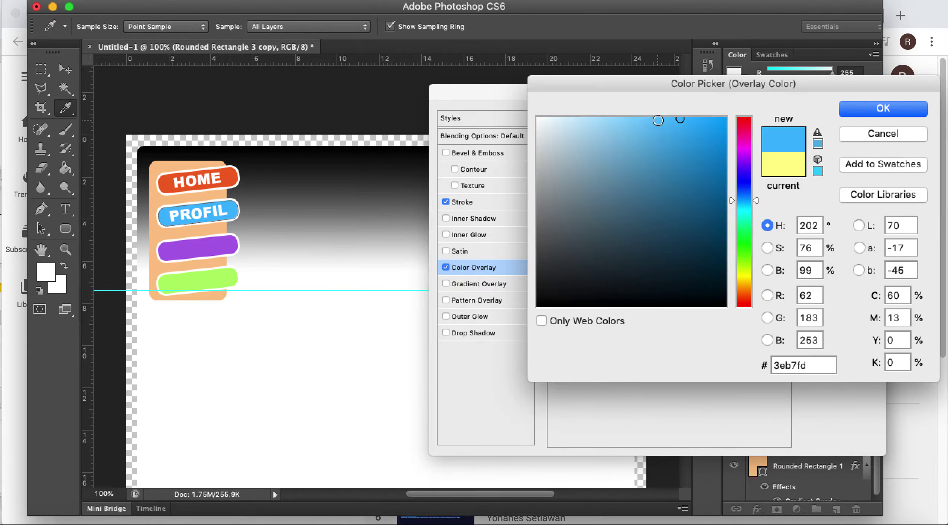
left_click(630, 117)
left_click_drag(677, 119, 671, 120)
left_click(897, 109)
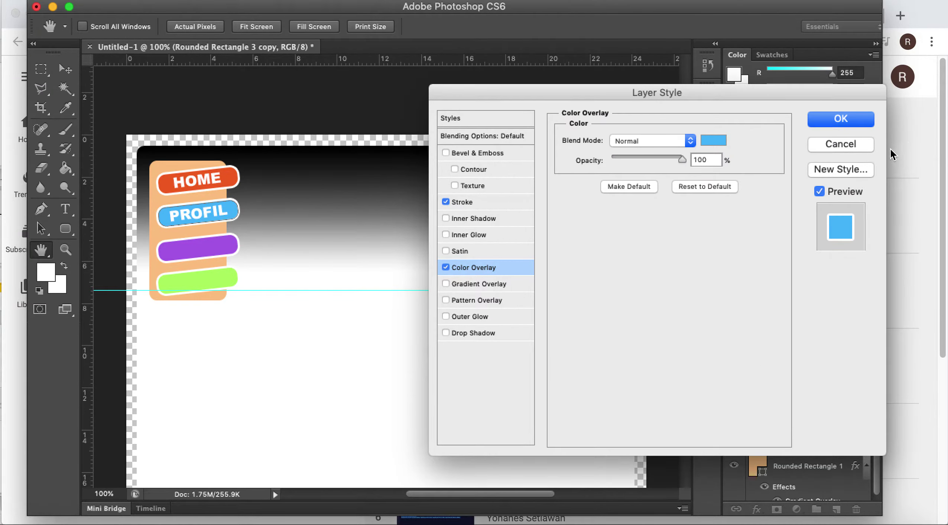
left_click(864, 126)
Duplicate the PROFIL text layer and move the copy onto the purple third bar.
scroll(817, 370, "up", 1)
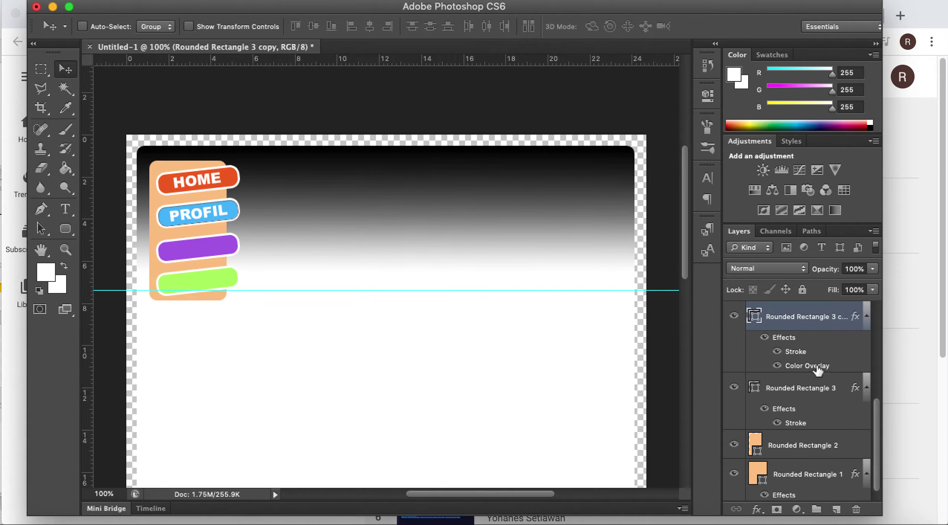
scroll(818, 368, "up", 5)
left_click(804, 314)
right_click(803, 314)
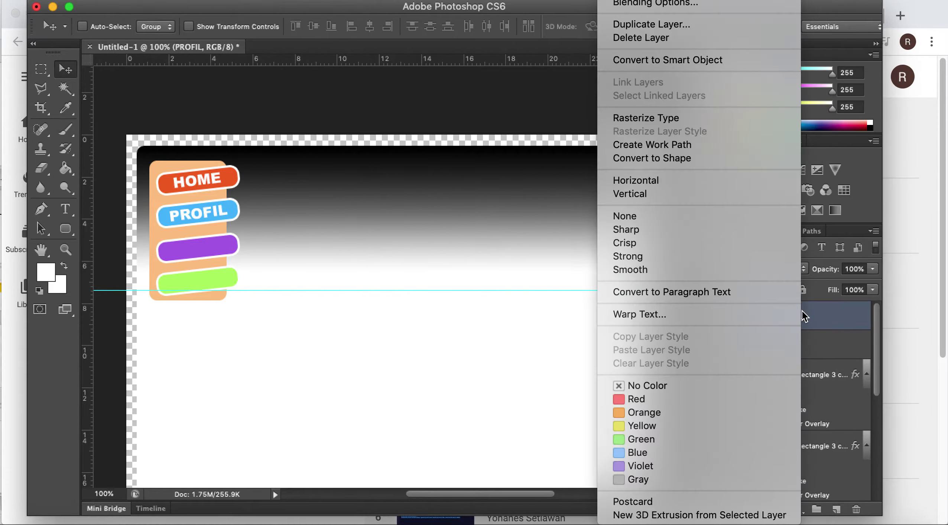
key("Escape")
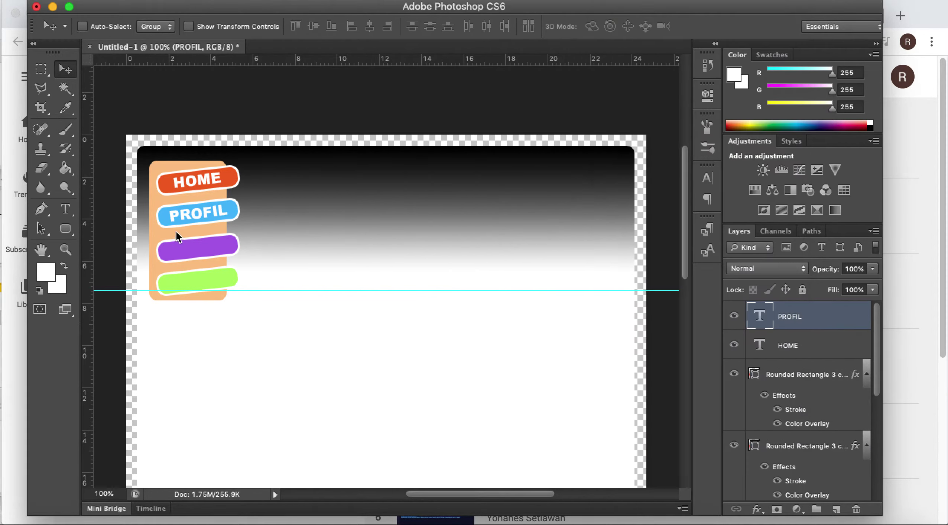
left_click(624, 200)
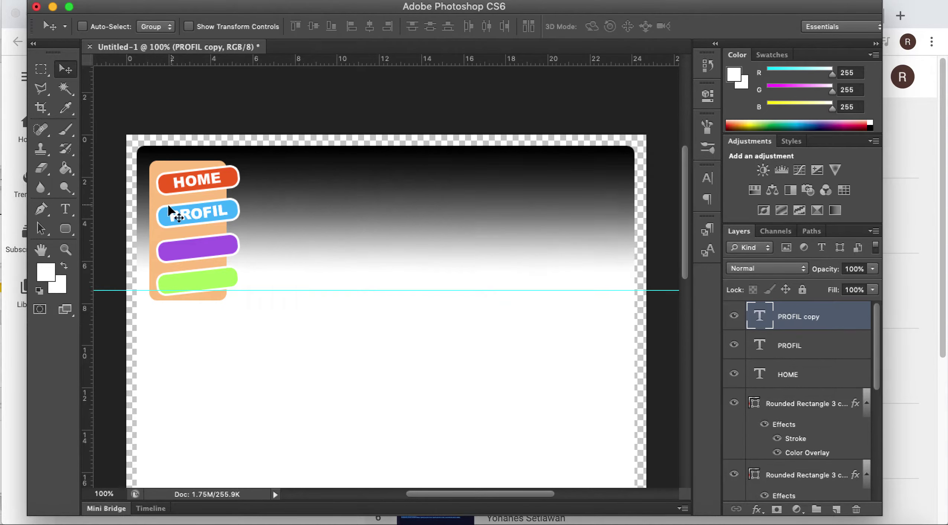
left_click_drag(213, 256, 214, 290)
Replace the copied text on the third bar with GALERI.
key("t")
left_click(203, 246)
double_click(203, 245)
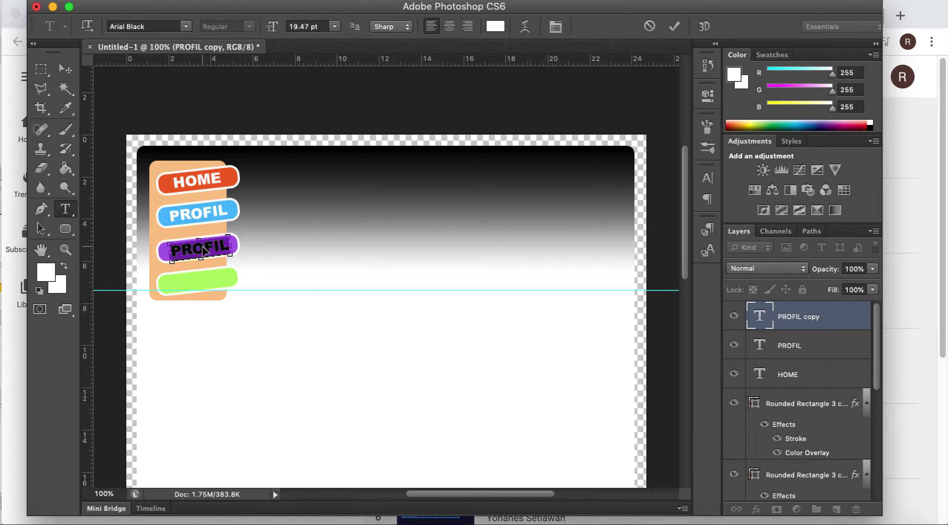
type("GALERI")
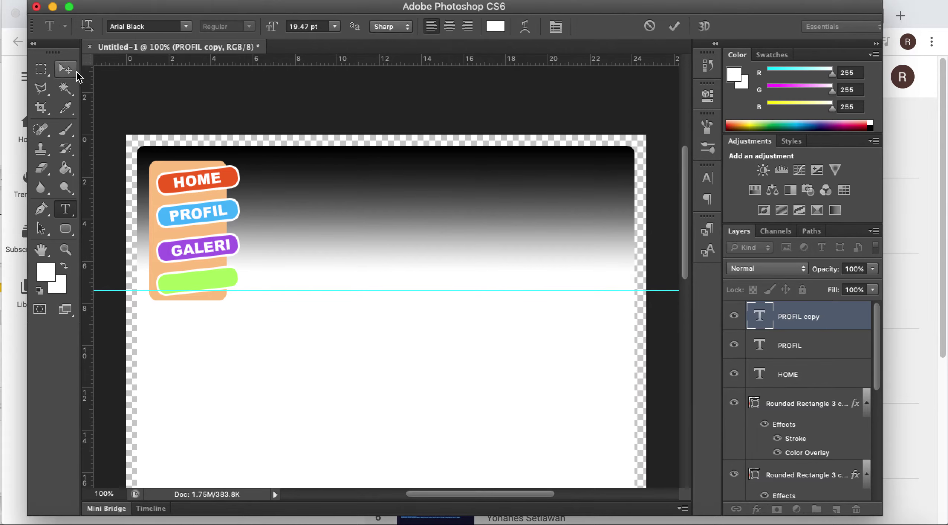
Duplicate the GALERI text layer and move the copy onto the green fourth bar.
left_click(77, 72)
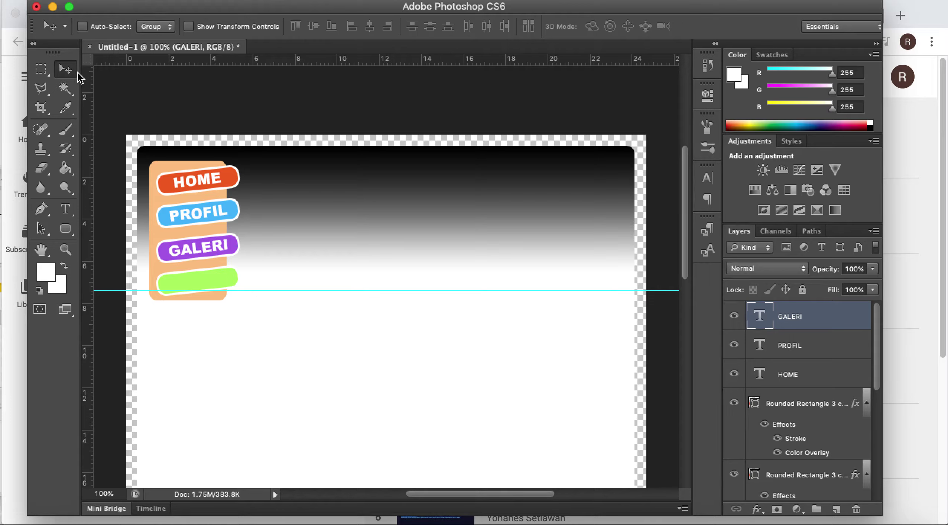
right_click(815, 329)
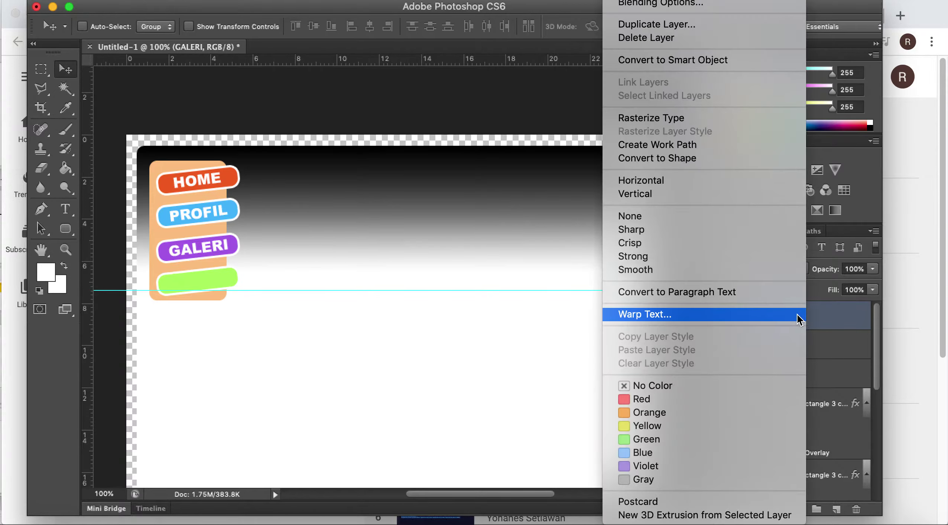
left_click(725, 30)
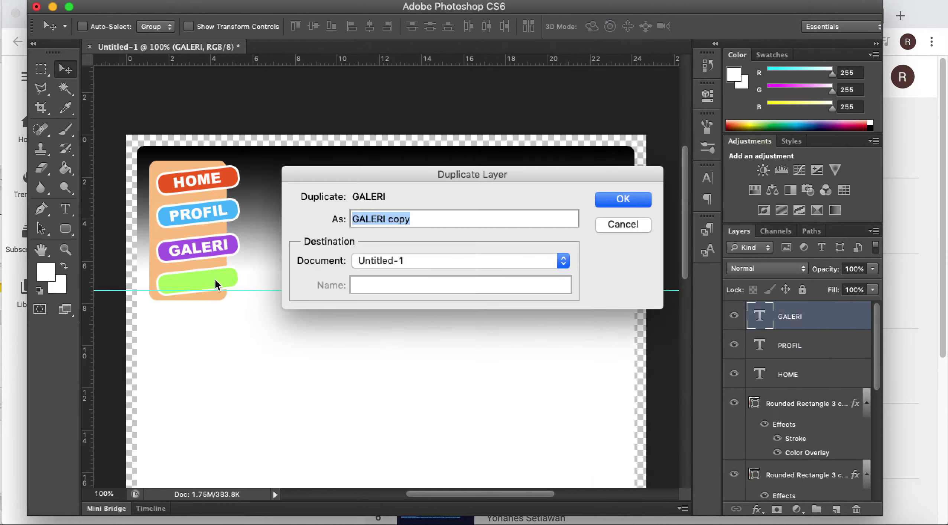
left_click(618, 198)
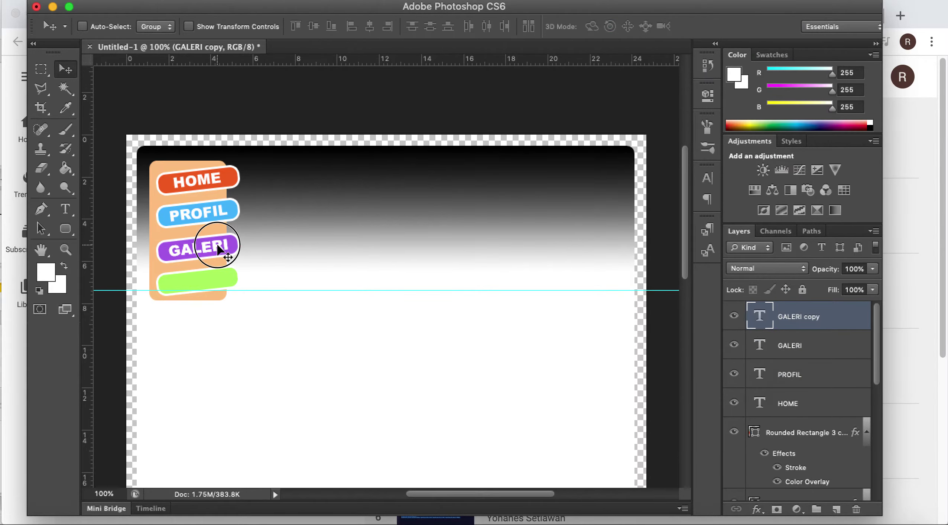
left_click_drag(218, 274, 212, 282)
Replace the copied text on the green fourth bar with BUKU TAMU and set its font size to 14 pt.
key("t")
double_click(205, 277)
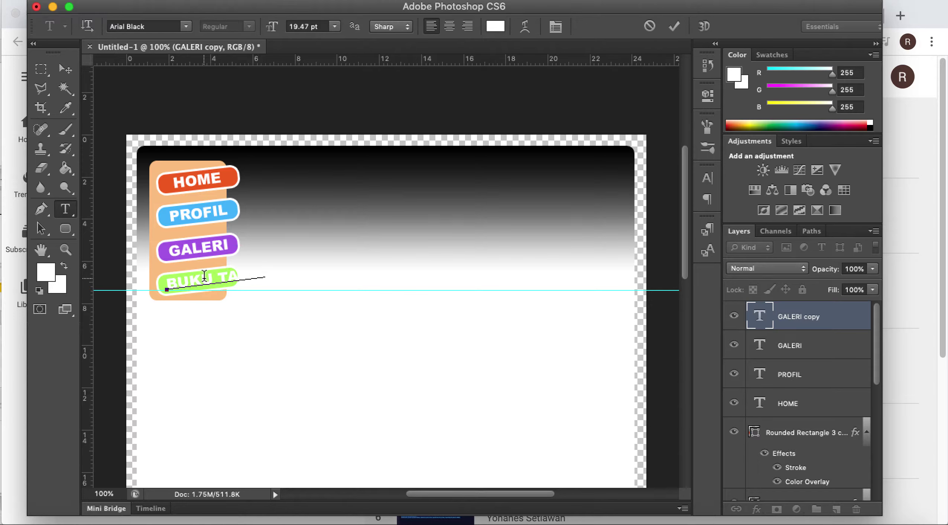
key("super+a")
left_click(335, 26)
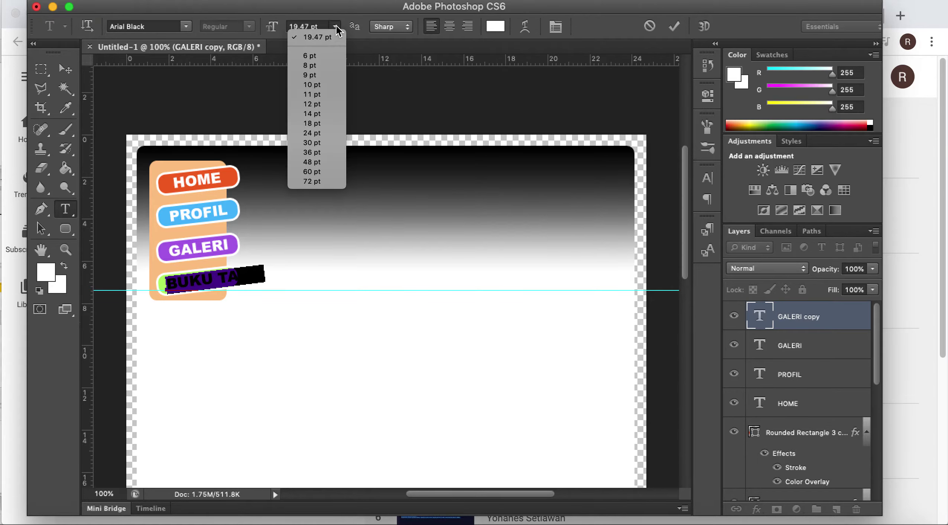
left_click(318, 114)
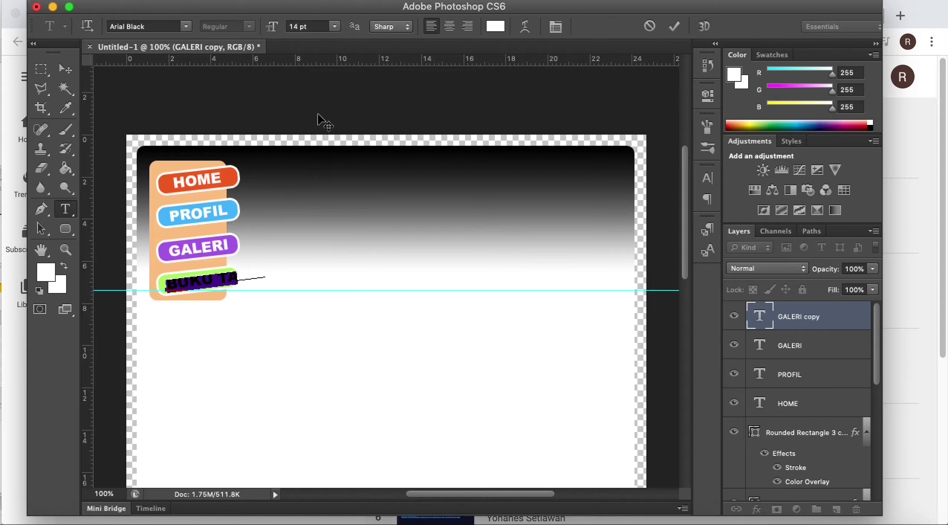
left_click(66, 73)
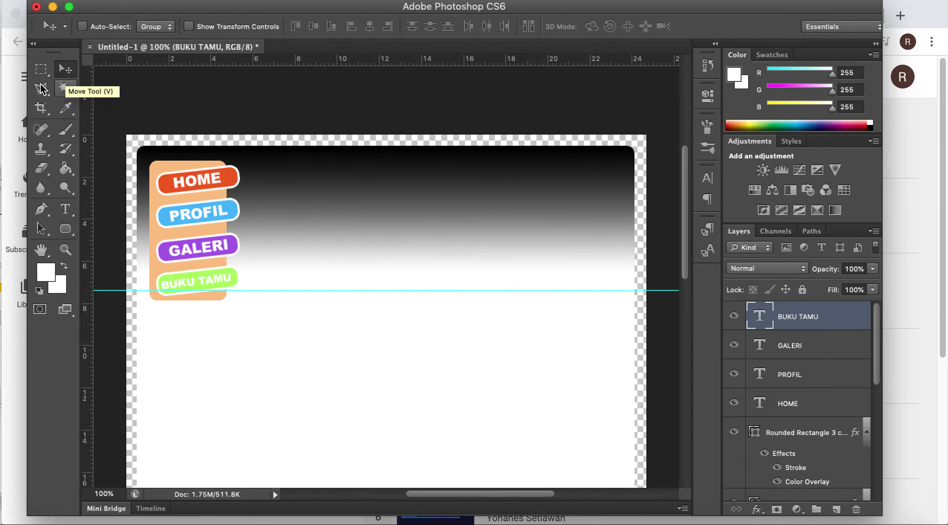
left_click_drag(349, 290, 347, 288)
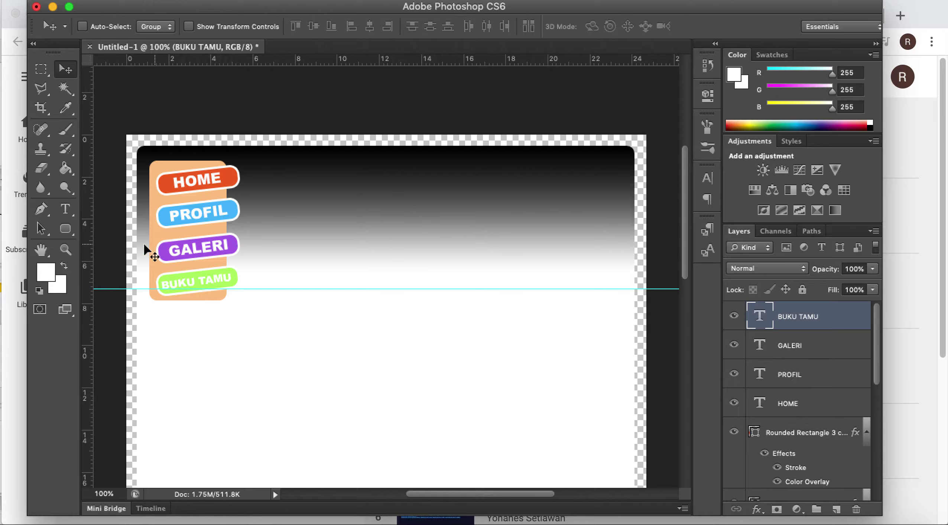
Activate the Custom Shape tool and open its shape picker, enlarged to show more shapes at once.
left_click(68, 236)
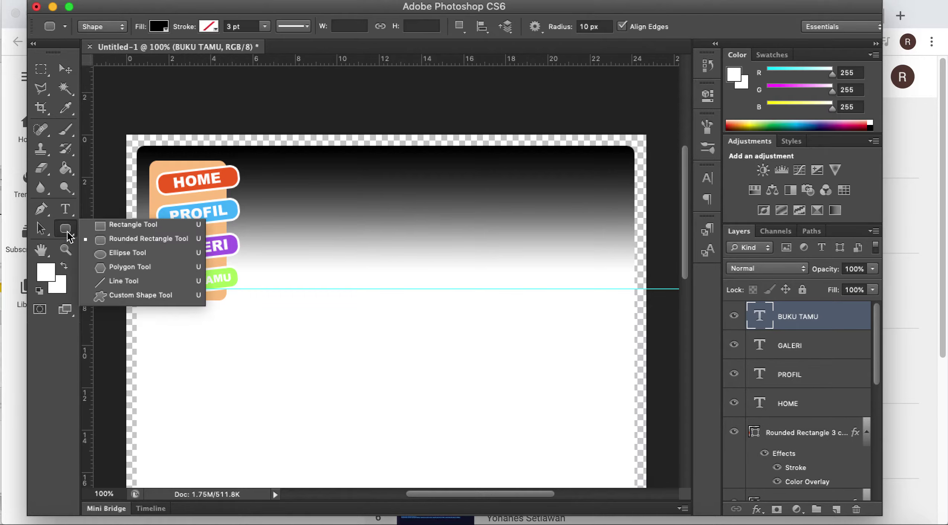
left_click(143, 297)
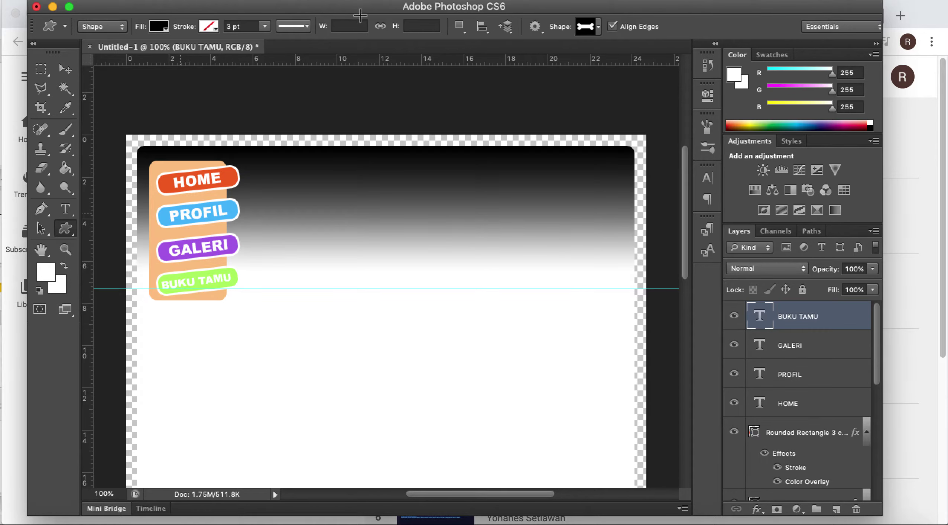
left_click(598, 30)
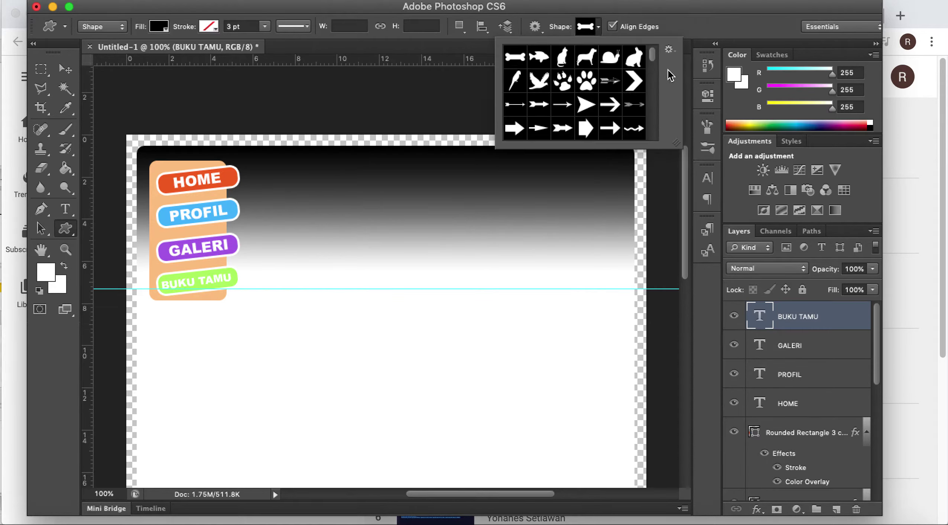
left_click_drag(677, 145, 683, 312)
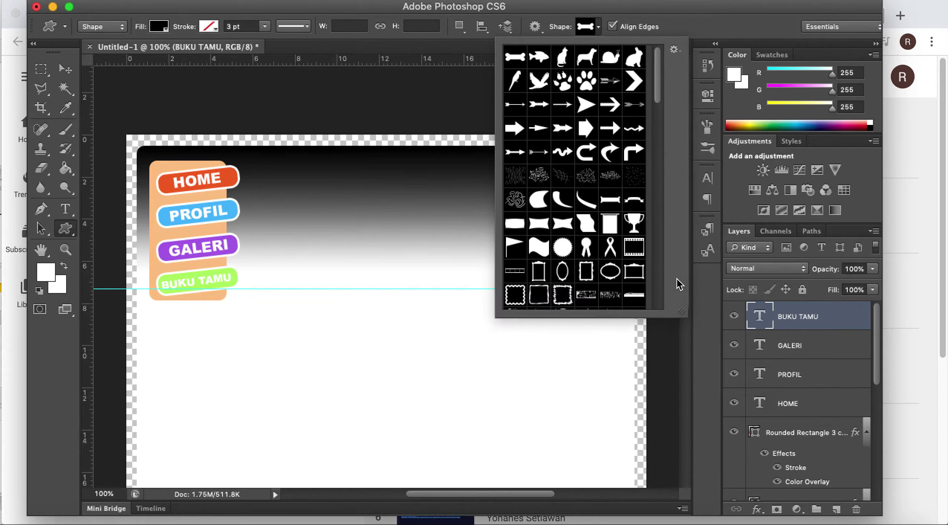
left_click(674, 50)
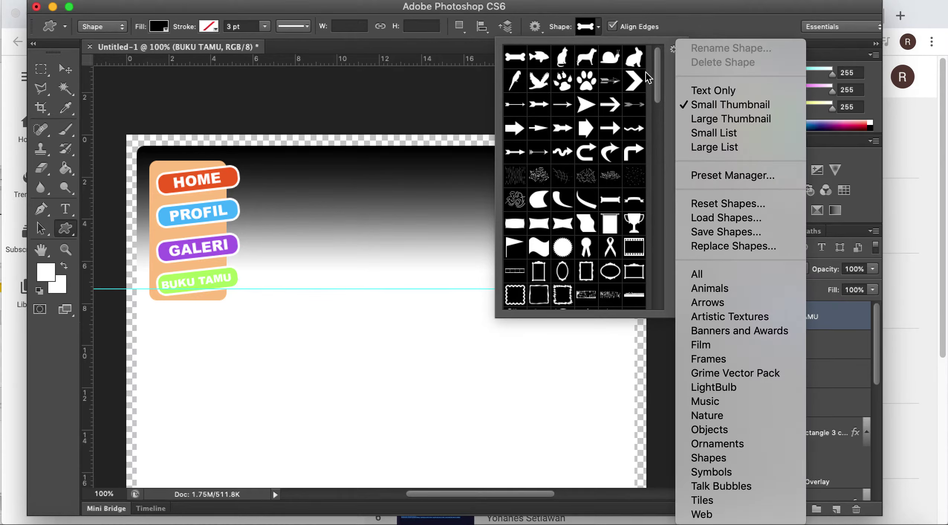
left_click(656, 86)
left_click(656, 87)
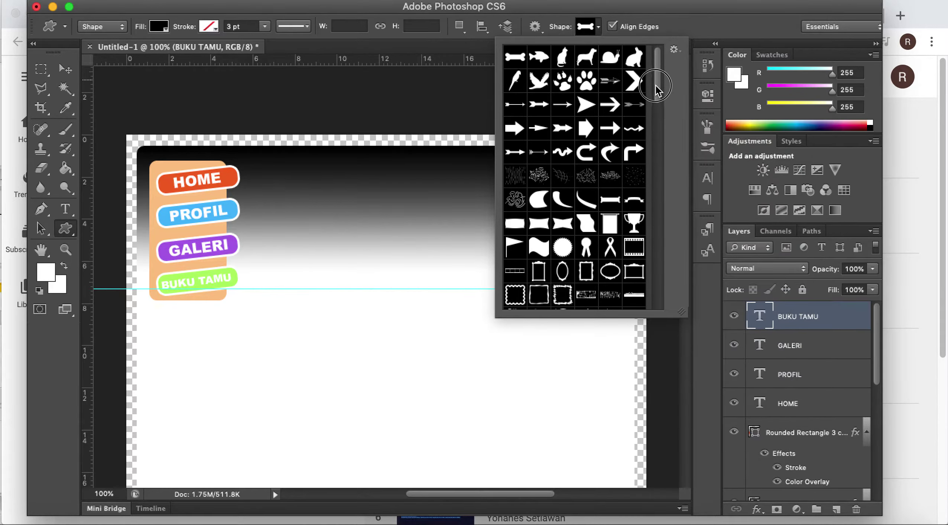
left_click_drag(656, 89, 638, 47)
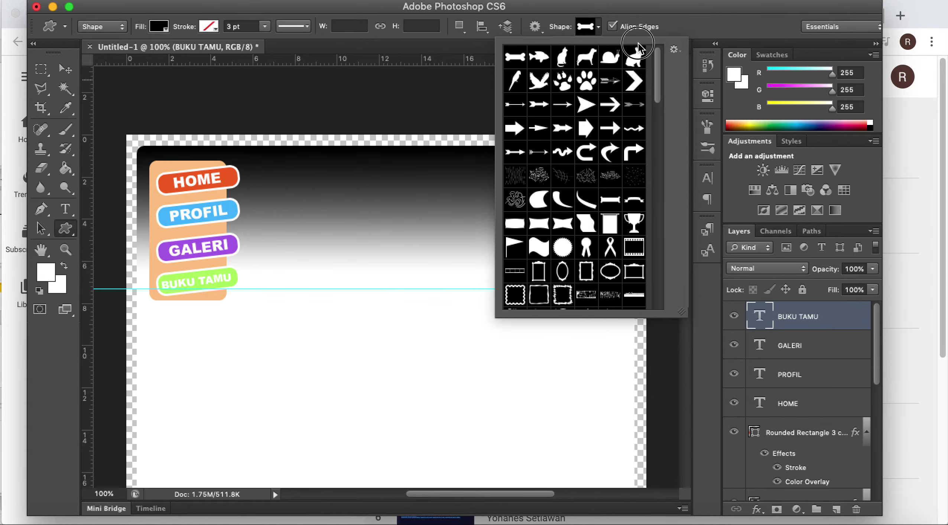
left_click(674, 50)
left_click(677, 52)
left_click(678, 52)
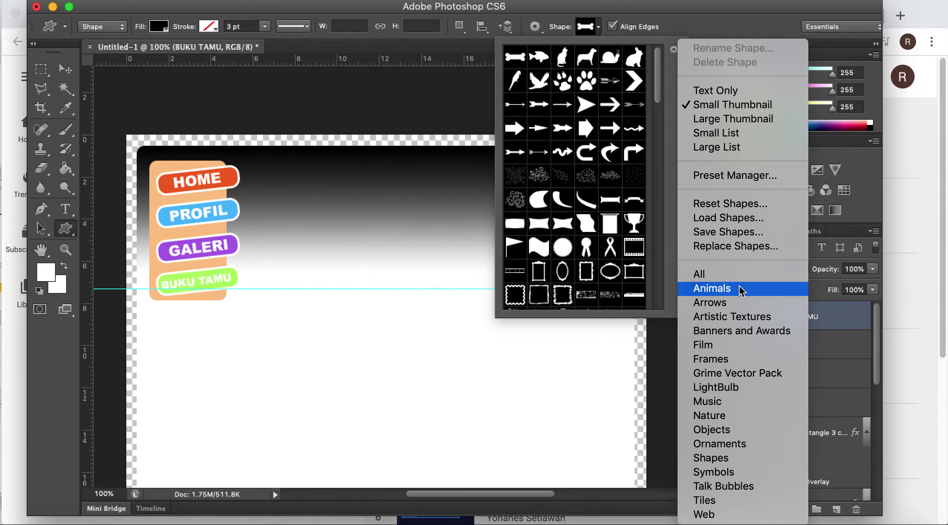
left_click(730, 275)
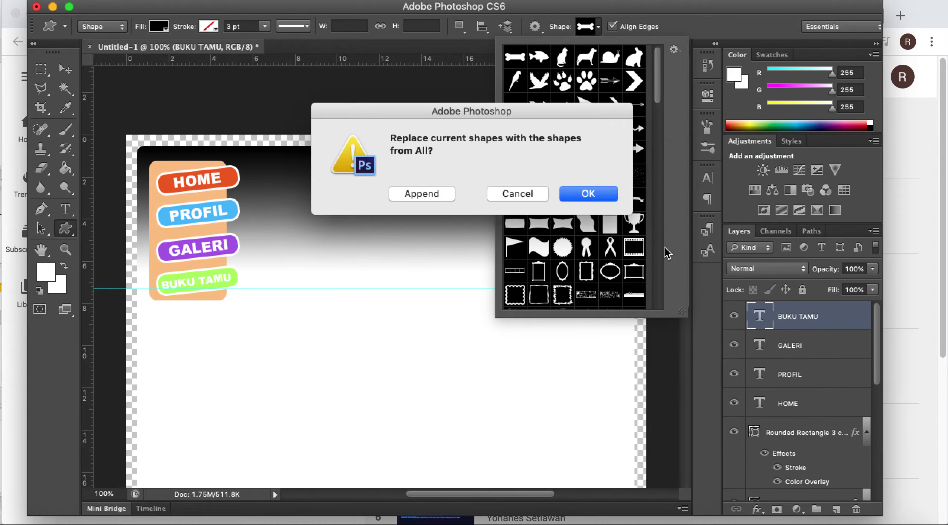
left_click(583, 197)
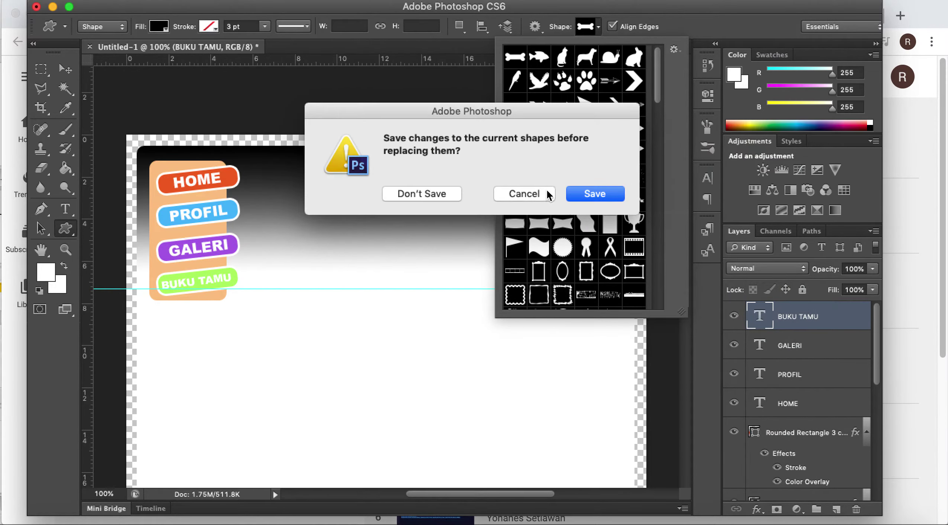
left_click(575, 194)
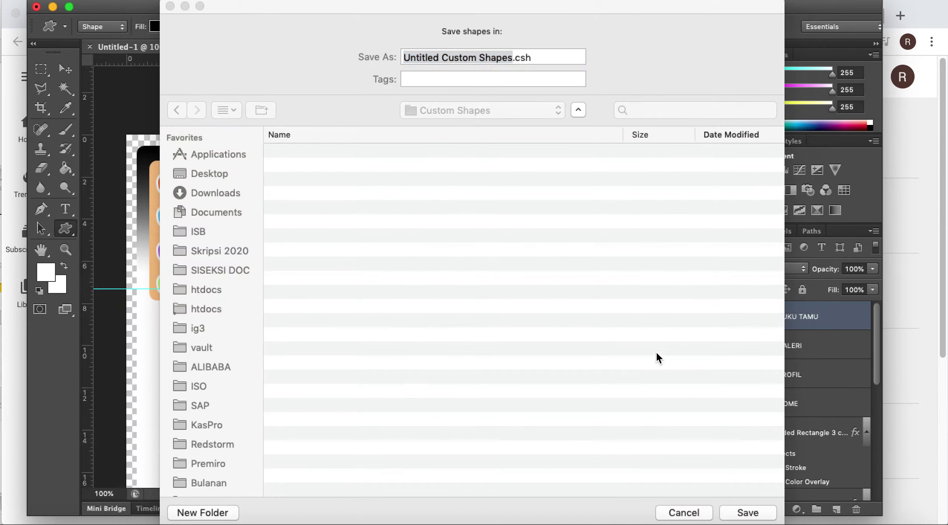
left_click(671, 513)
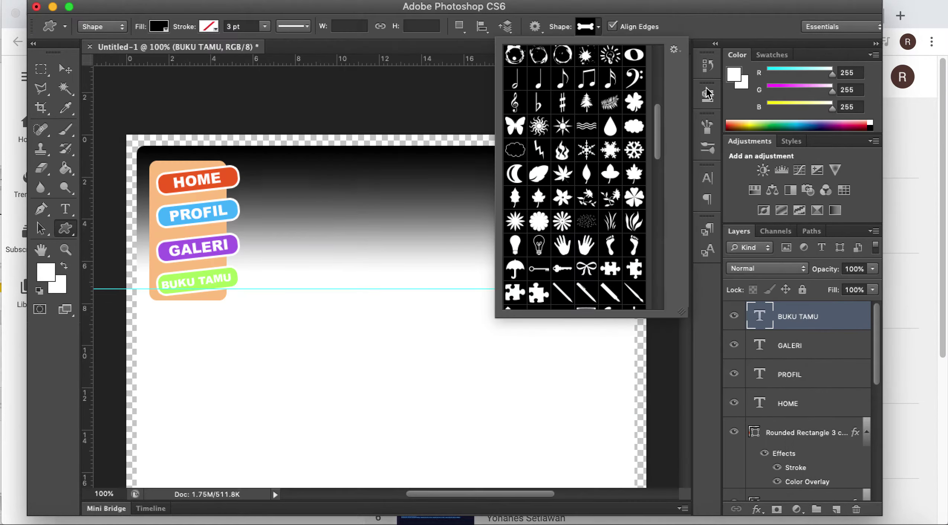
Replace the current custom shapes with the complete All set.
left_click(673, 49)
left_click(707, 278)
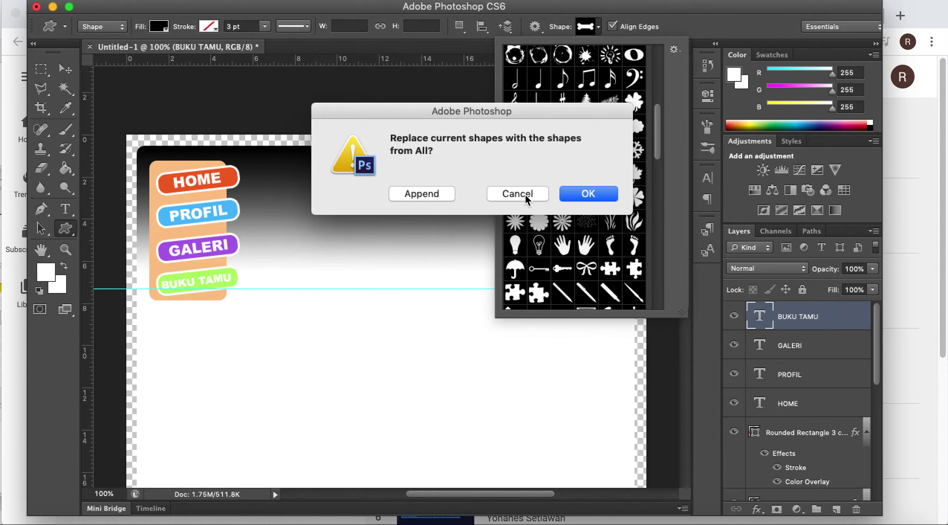
left_click(587, 195)
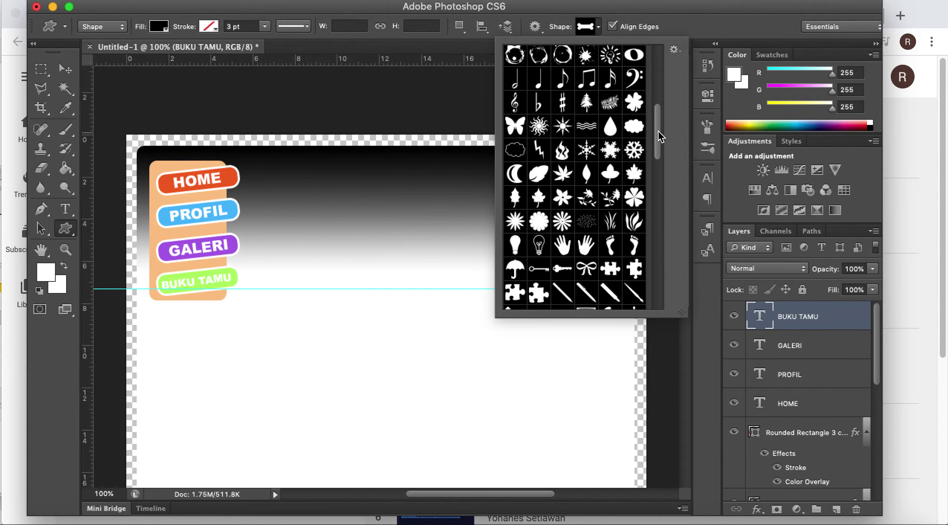
Draw the three-line waves custom shape, about 173 px wide and 58 px high, in the middle of the header.
left_click_drag(656, 134, 673, 336)
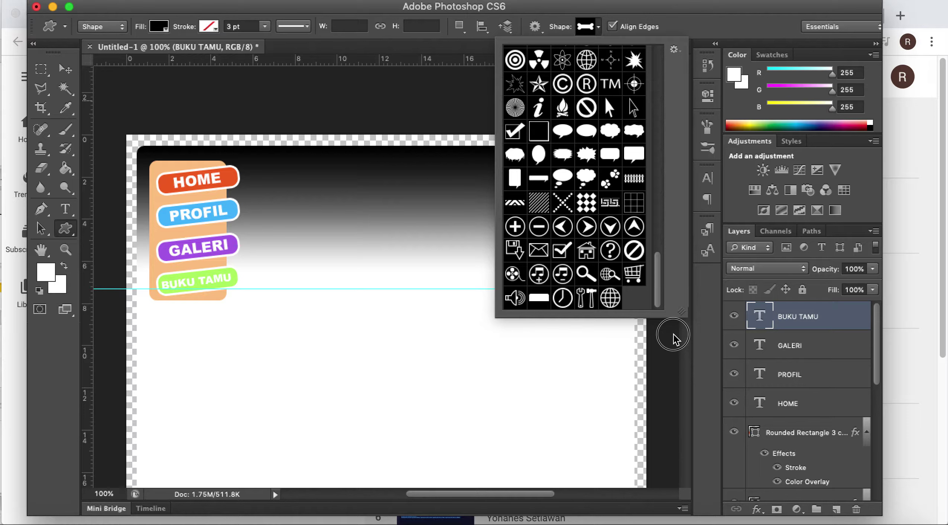
left_click_drag(658, 286, 656, 130)
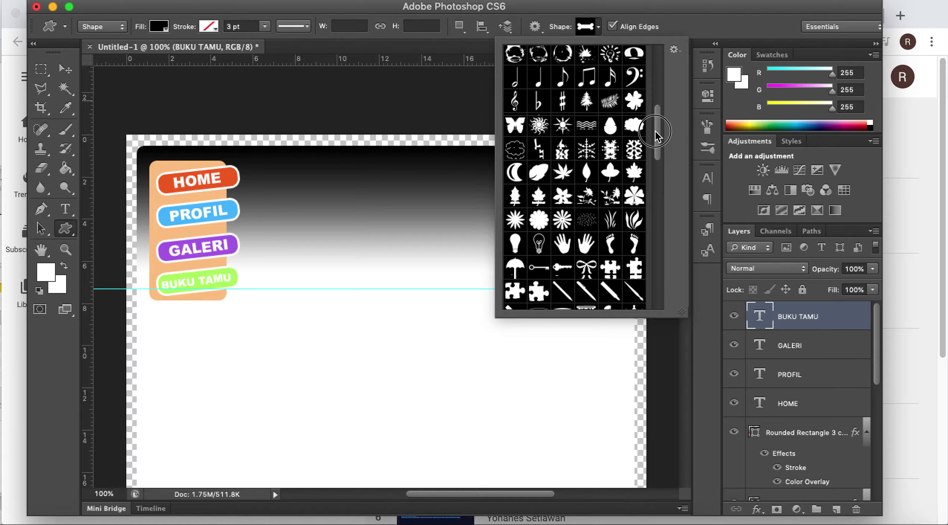
left_click(587, 125)
left_click_drag(322, 214, 482, 253)
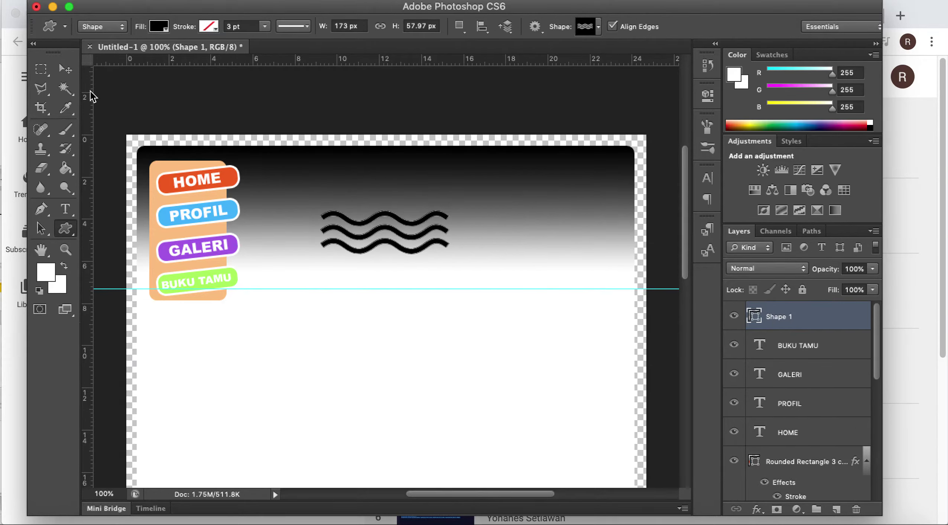
Fill the waves shape with light blue and shift it slightly to the right within the header.
left_click(167, 30)
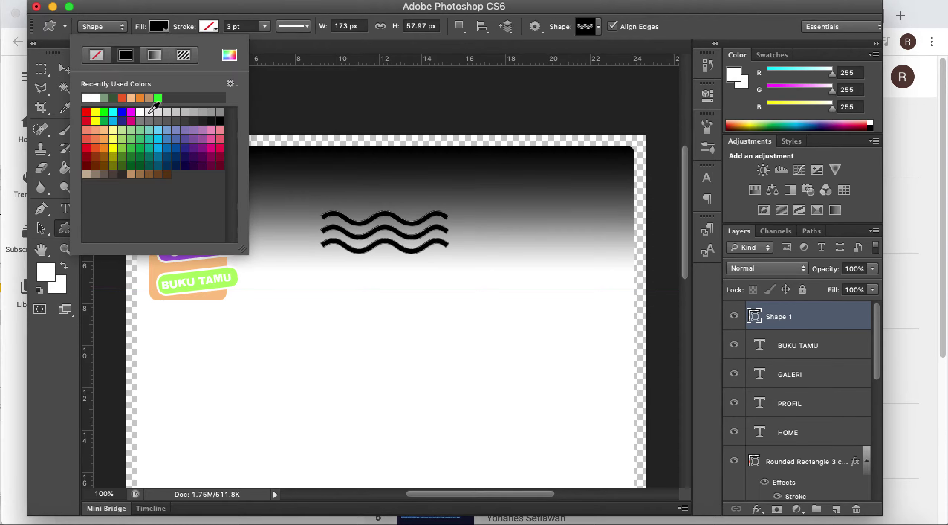
left_click(157, 130)
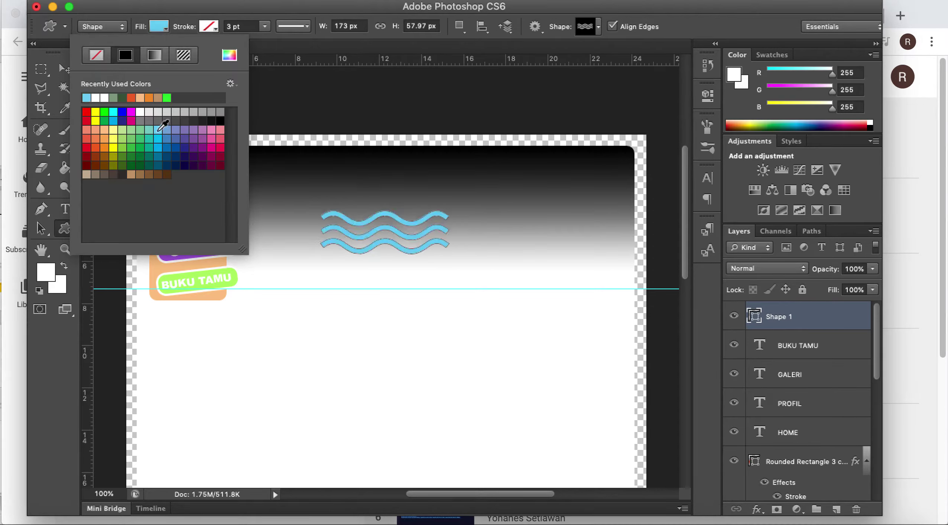
left_click(150, 131)
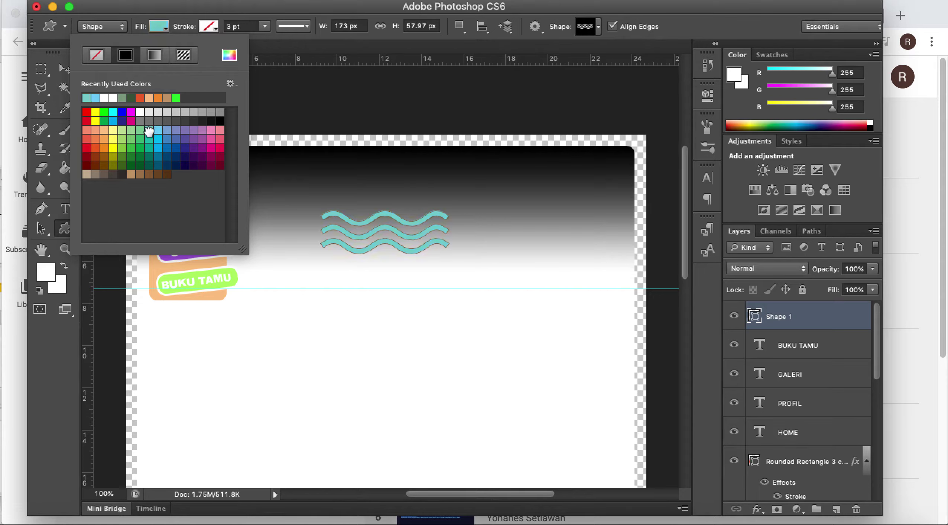
left_click(159, 131)
left_click(65, 69)
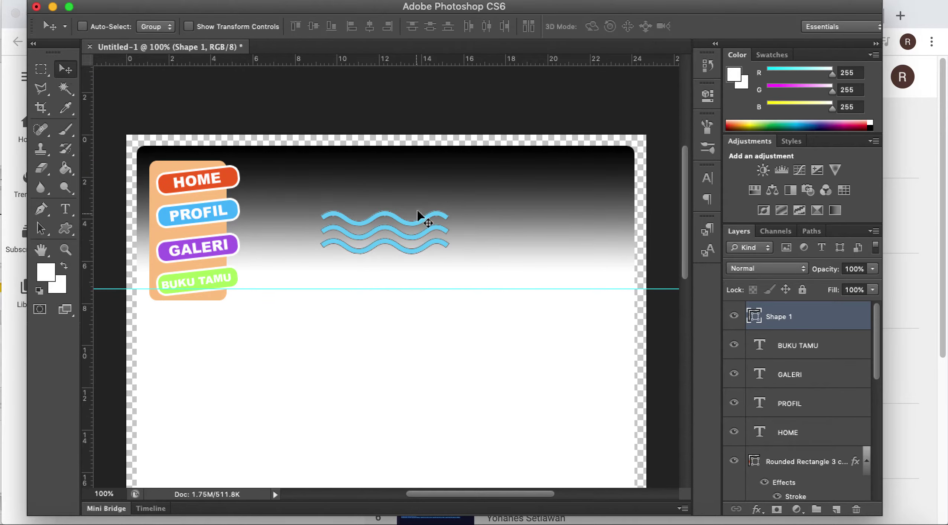
left_click_drag(459, 219, 462, 218)
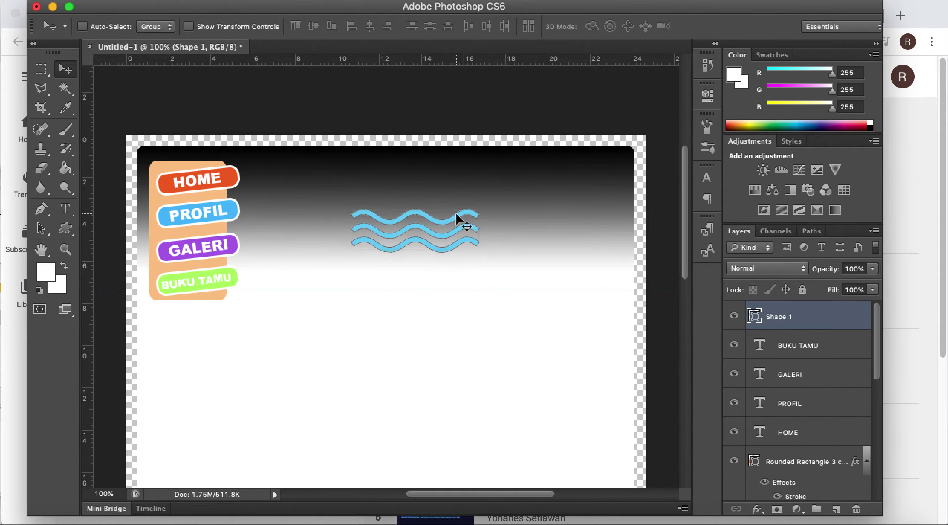
Draw the wireframe globe custom shape in light blue, overlapping the right half of the waves.
left_click(69, 235)
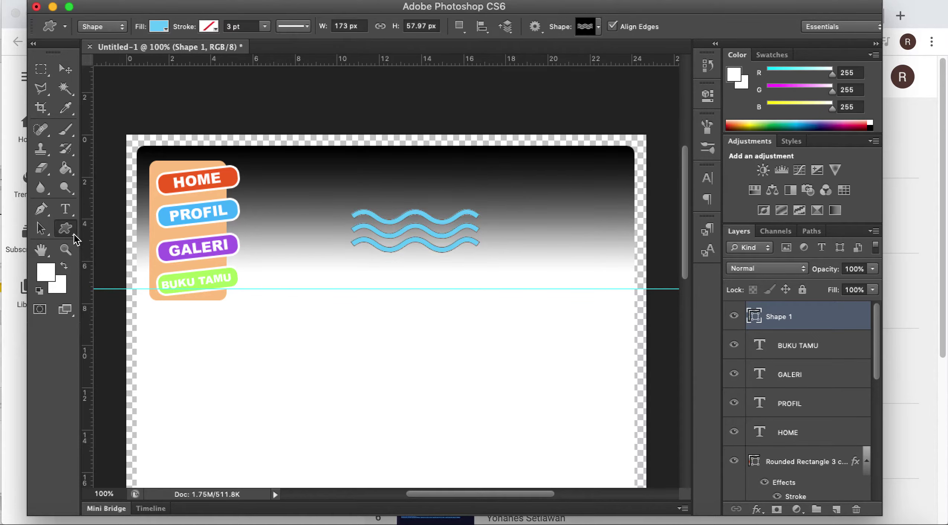
left_click(599, 27)
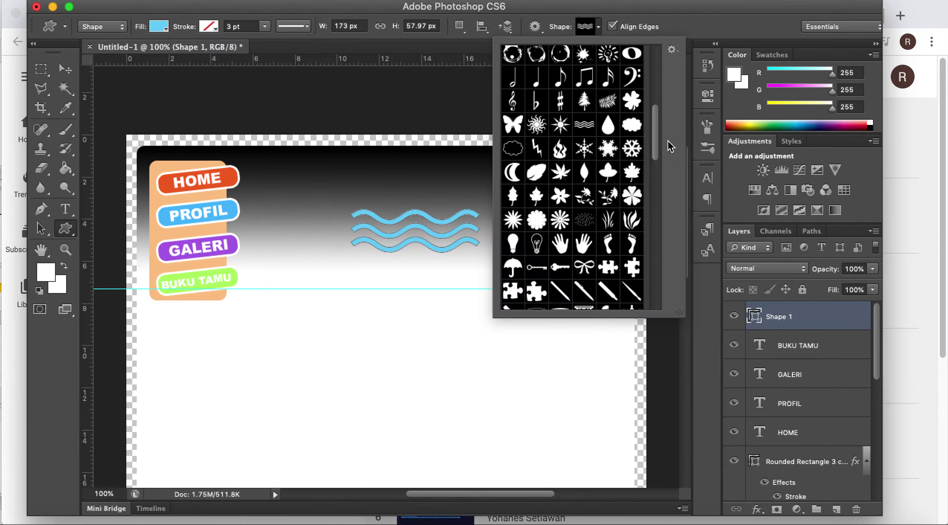
left_click_drag(659, 146, 657, 265)
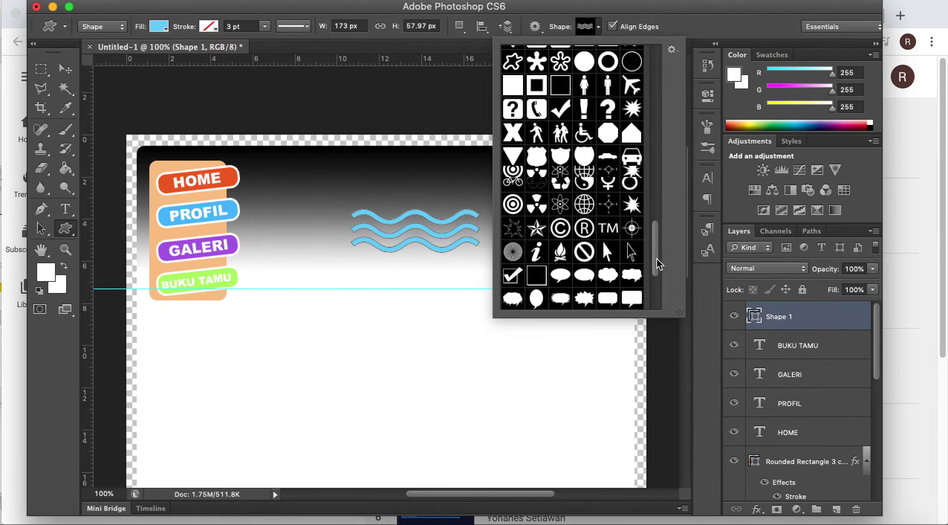
left_click(590, 180)
left_click(590, 198)
left_click_drag(399, 176, 479, 247)
left_click(66, 69)
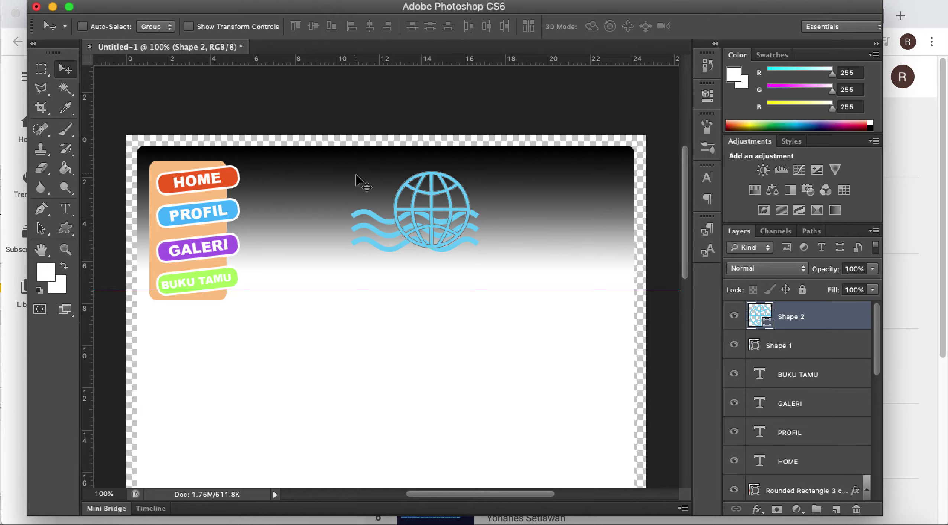
Centre the globe over the waves, then shift the waves shape down so it crosses the globe's lower edge.
left_click_drag(426, 191, 410, 185)
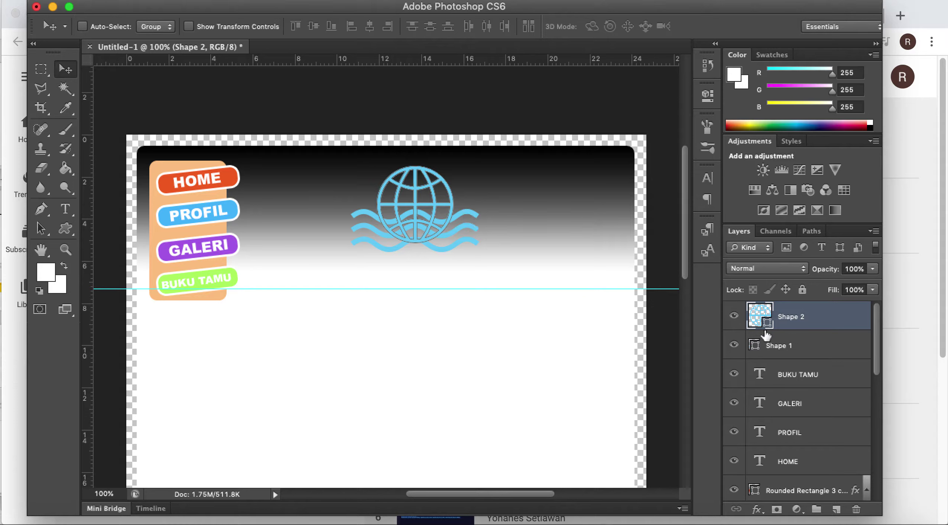
left_click(832, 346)
left_click_drag(474, 232, 472, 242)
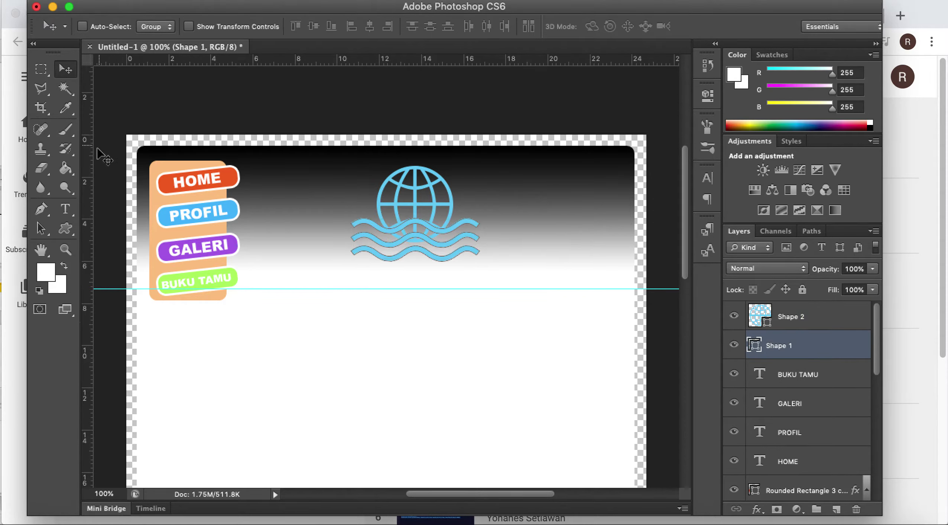
Change the waves shape's fill to light grey.
left_click(69, 230)
left_click(165, 29)
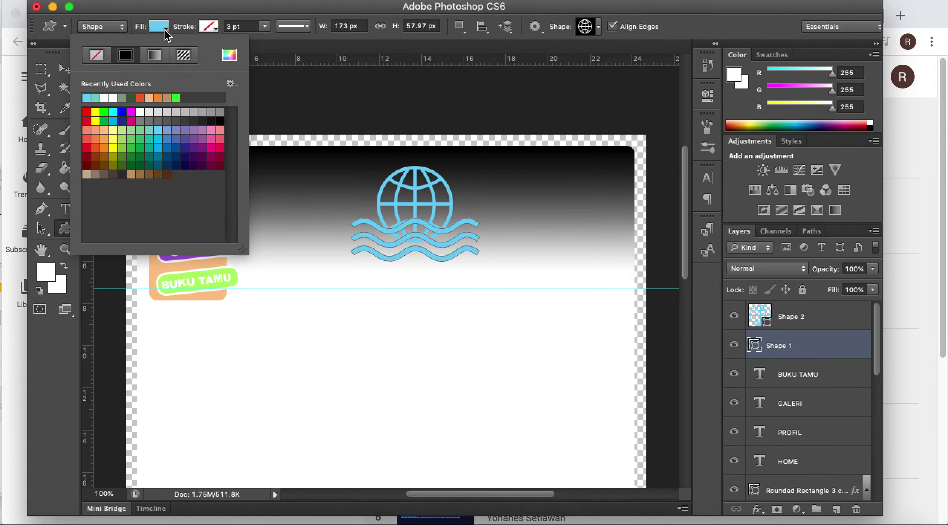
left_click(159, 112)
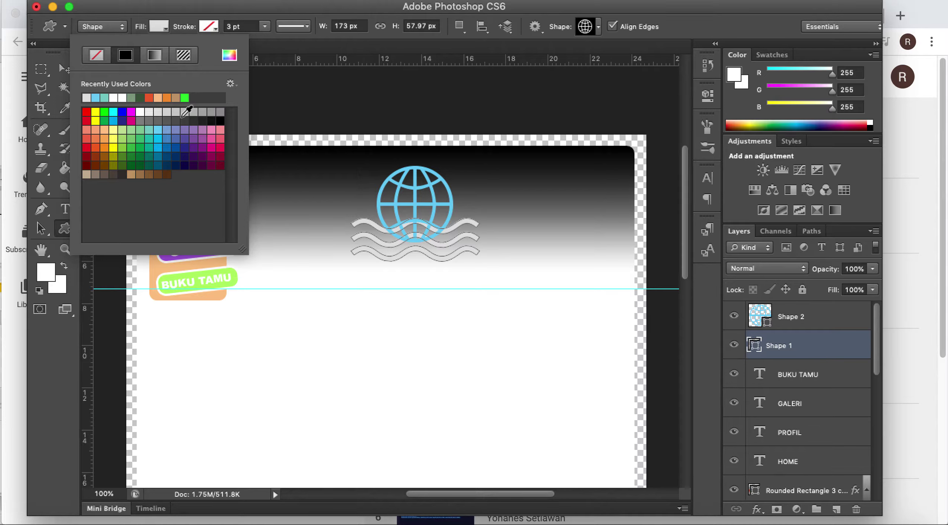
left_click(65, 68)
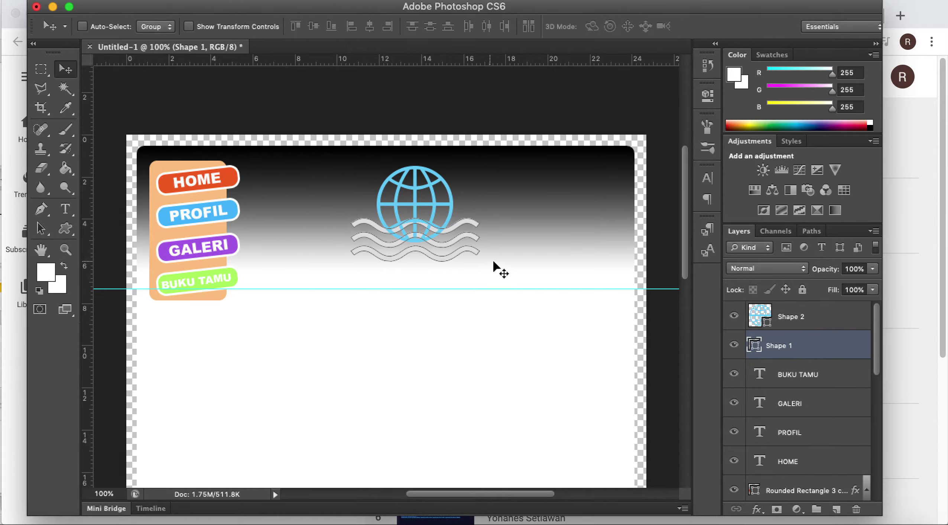
left_click(805, 413)
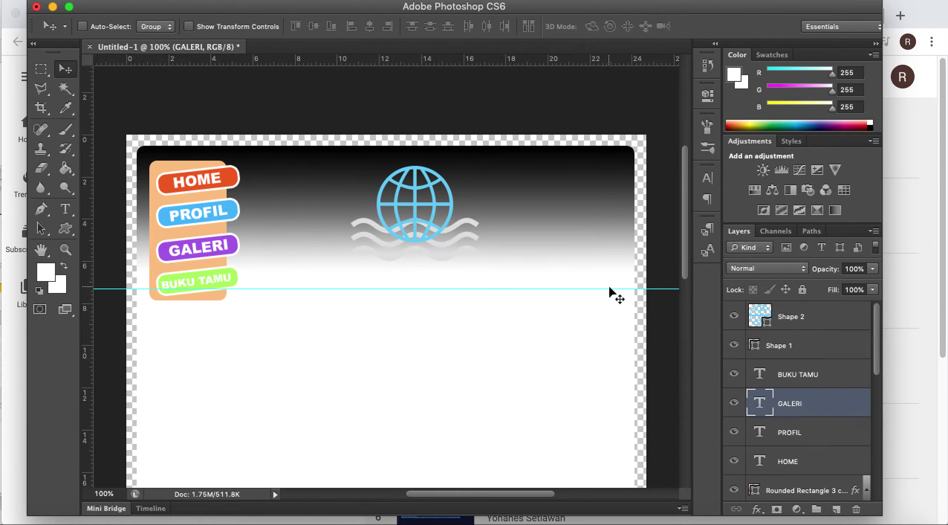
Add the title WEBSITE SAYA below the logo in the globe's light blue (6dcff6) at 30 pt.
left_click(66, 209)
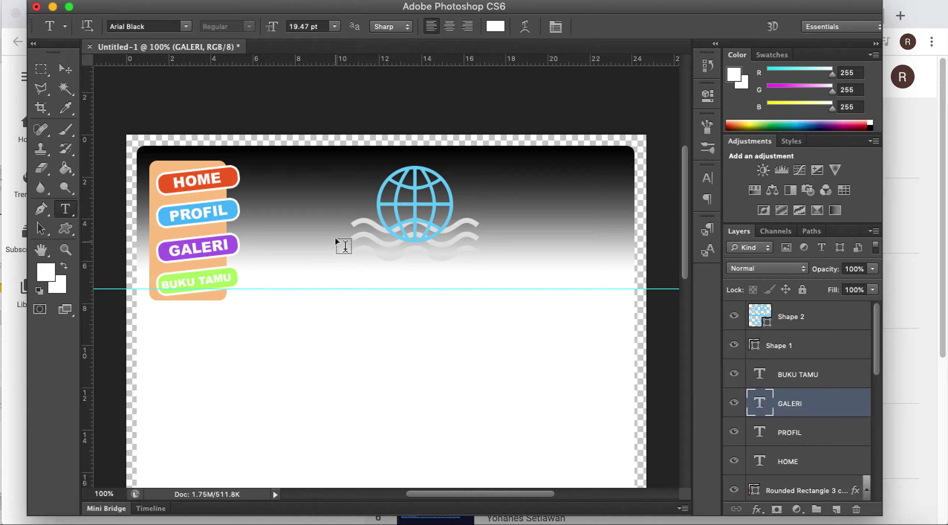
left_click(495, 28)
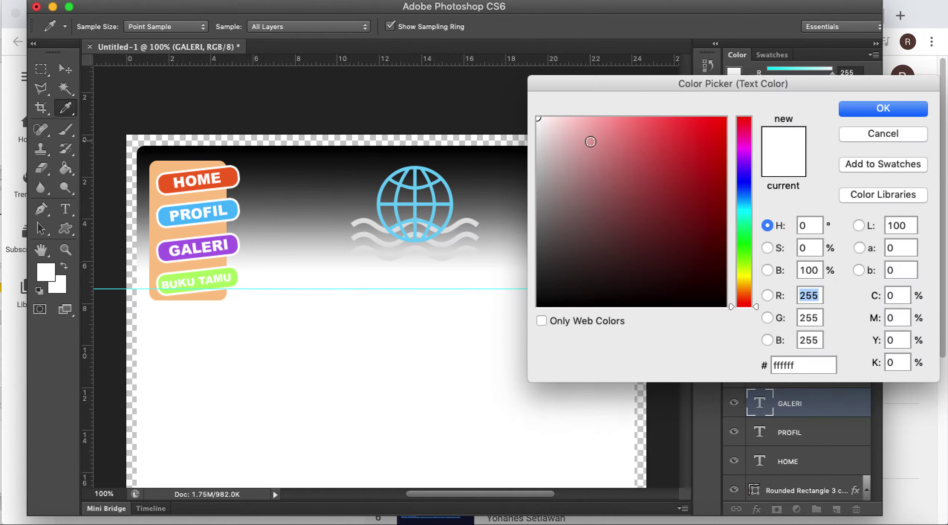
left_click(387, 190)
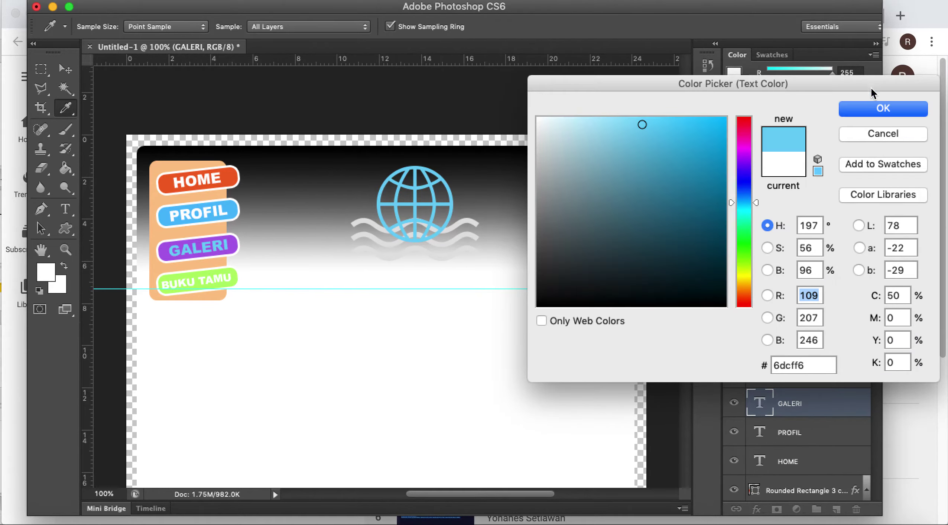
left_click(867, 110)
left_click(333, 272)
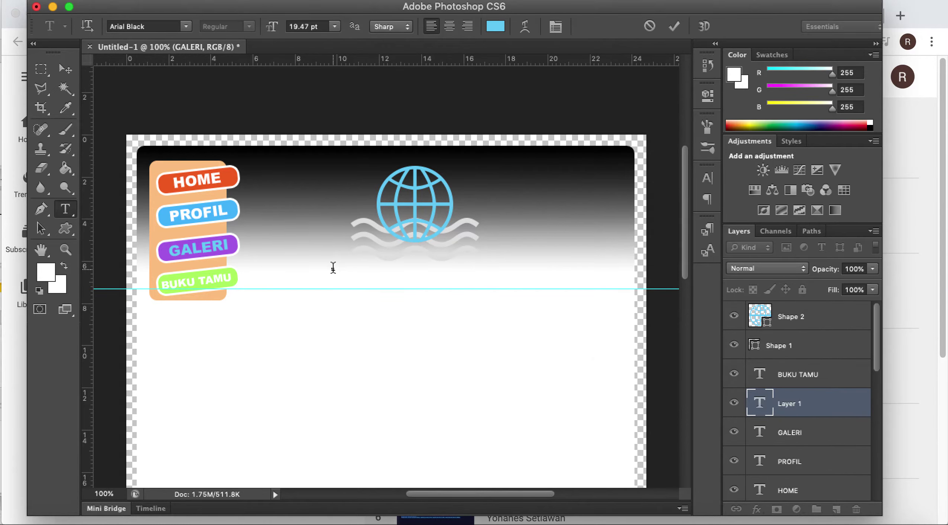
type("WEBSITE SAYA")
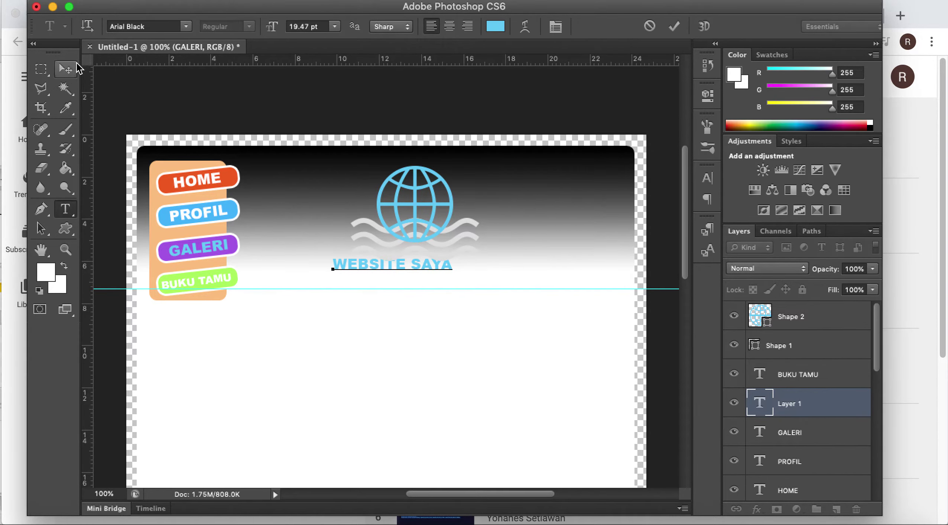
key("super+a")
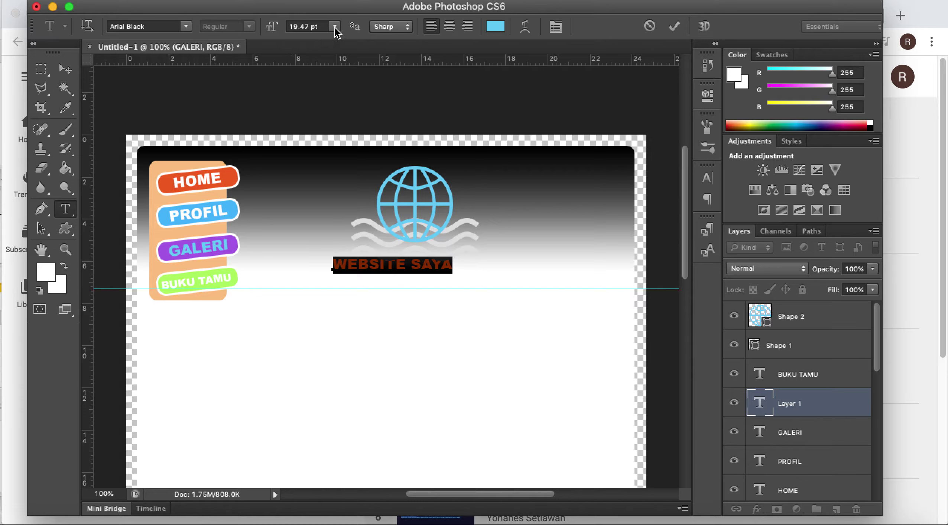
left_click(334, 27)
left_click(311, 142)
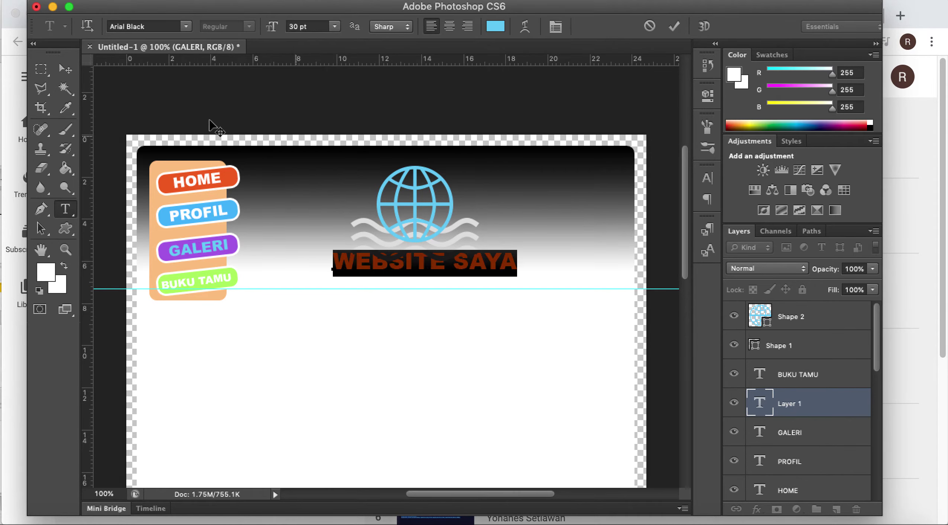
Bring the WEBSITE SAYA text layer to the top of the stack and shift the title slightly left beneath the logo.
left_click(65, 69)
left_click_drag(784, 400, 802, 305)
left_click_drag(482, 267, 465, 266)
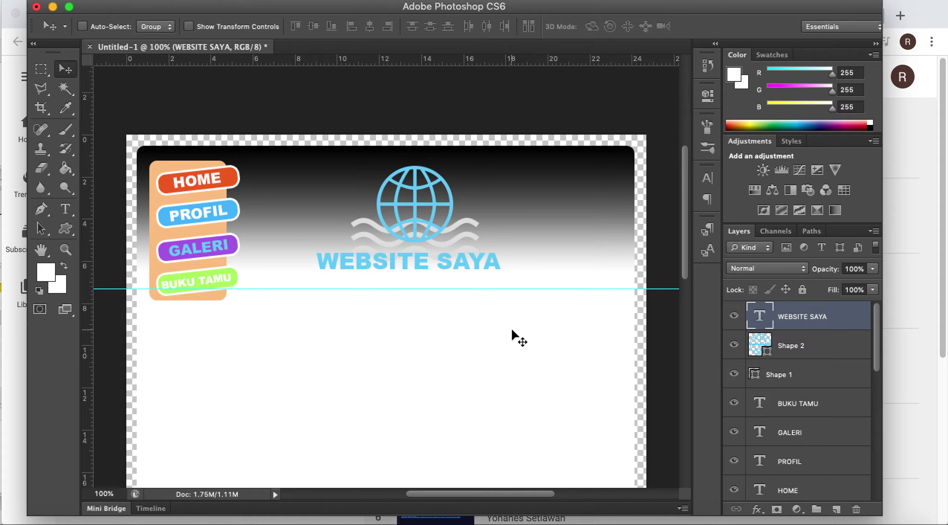
Restore the GALERI menu label's text colour to white (ffffff).
key("t")
left_click(198, 247)
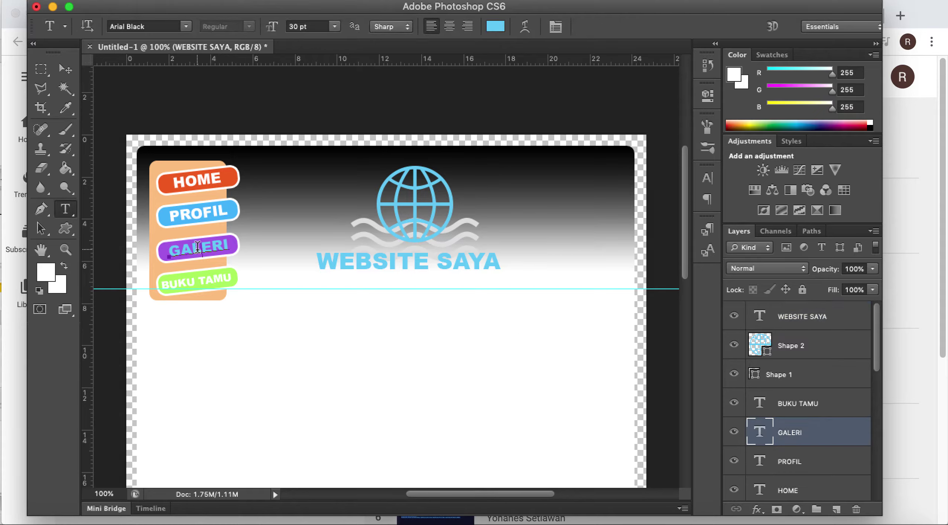
double_click(194, 248)
left_click(498, 31)
left_click_drag(561, 120, 536, 117)
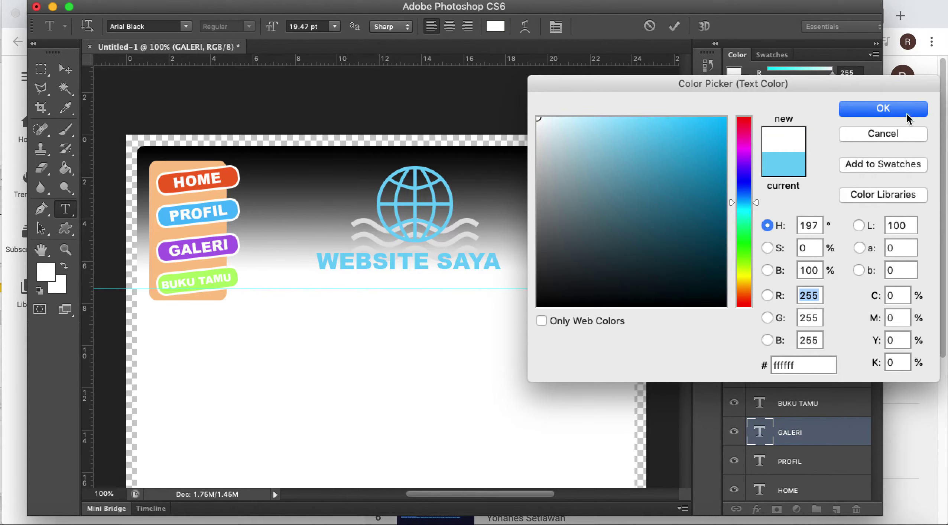
left_click(881, 109)
left_click(65, 69)
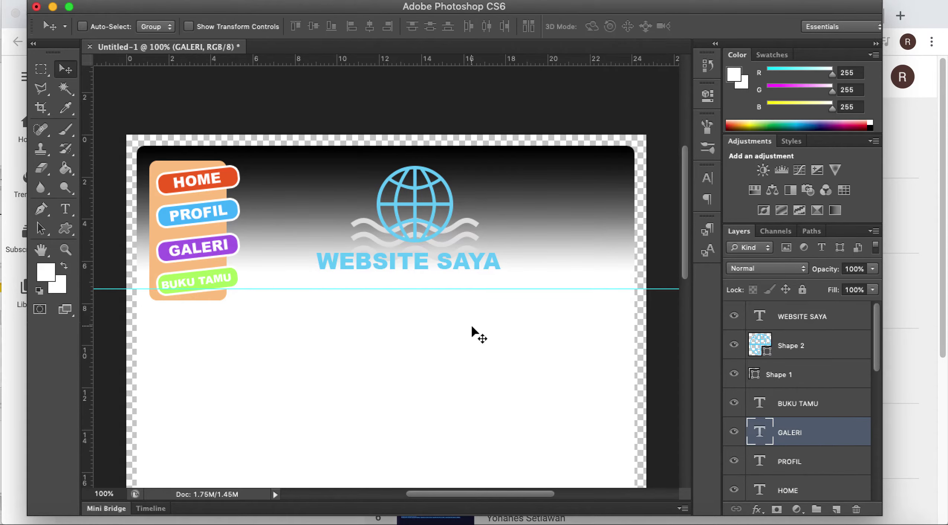
Move the horizontal guide down to just below the orange menu panel.
scroll(462, 319, "down", 3)
scroll(463, 314, "down", 2)
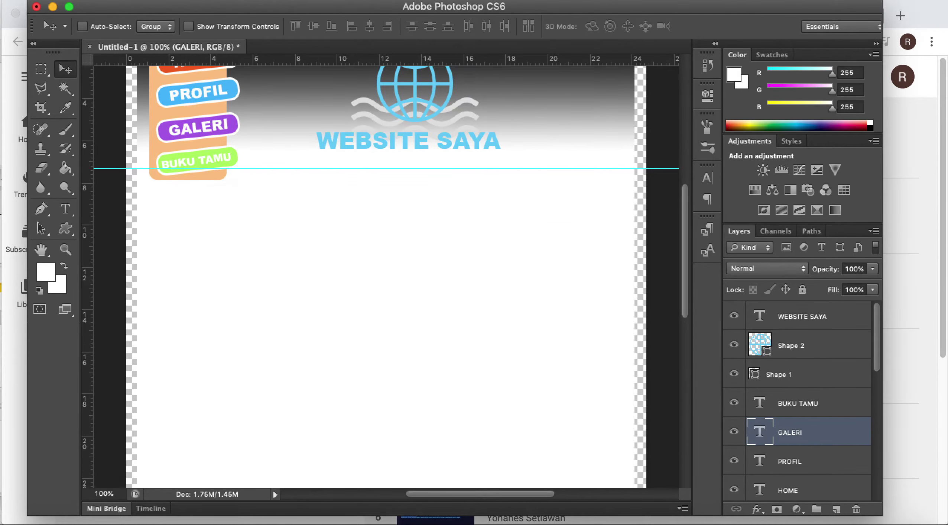
scroll(371, 258, "down", 3)
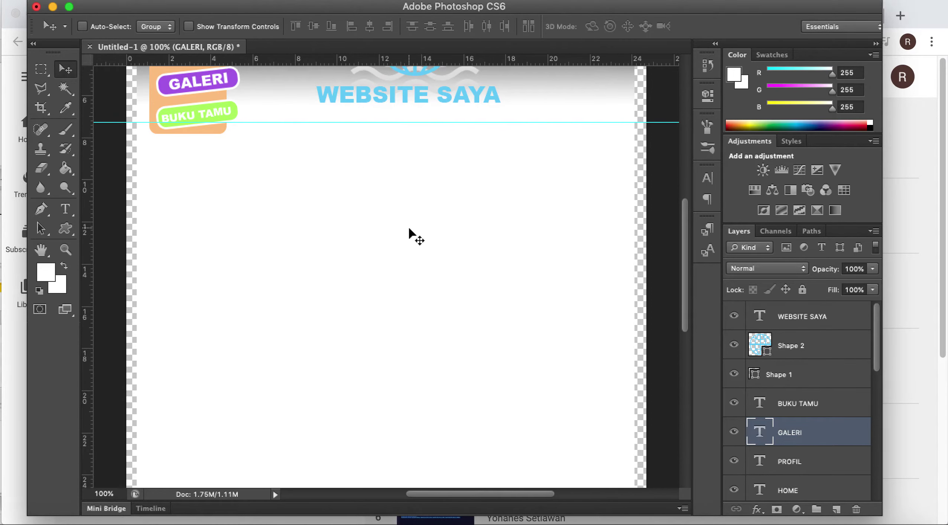
scroll(414, 236, "down", 2)
scroll(409, 228, "up", 7)
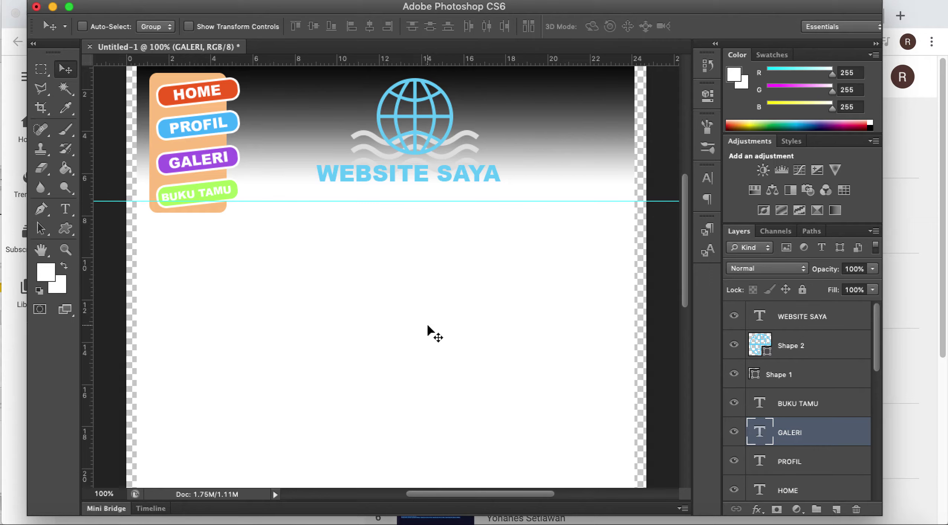
key("super+minus")
key("super+minus")
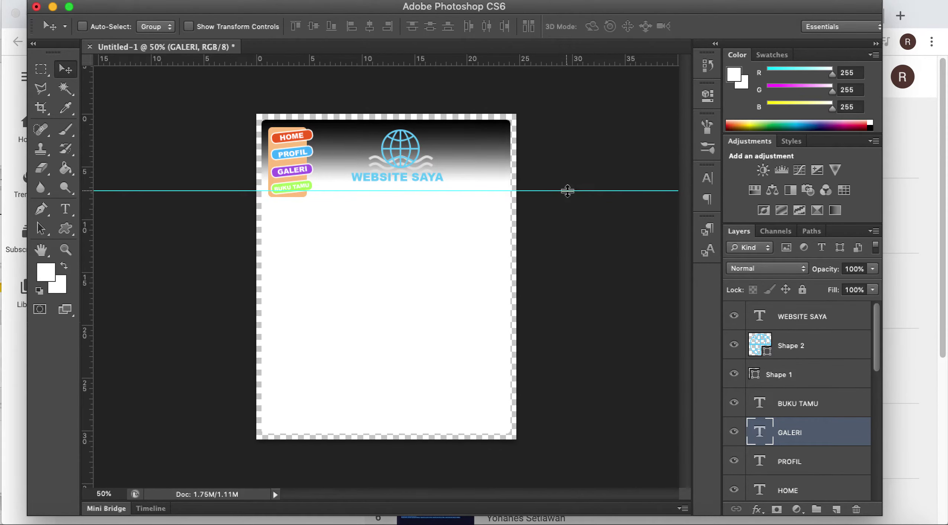
left_click_drag(567, 191, 568, 207)
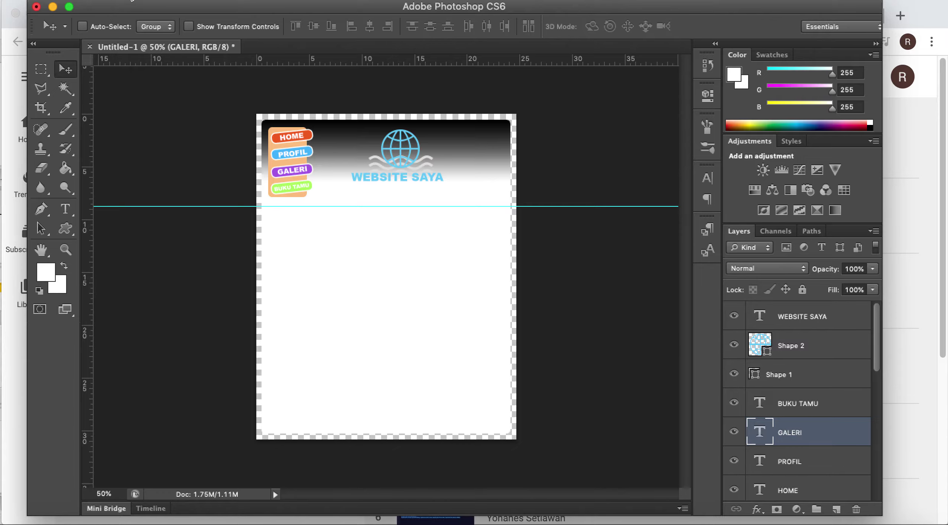
Start saving the document under a new name and browse to the 1920_Genap folder in Documents.
left_click(131, 1)
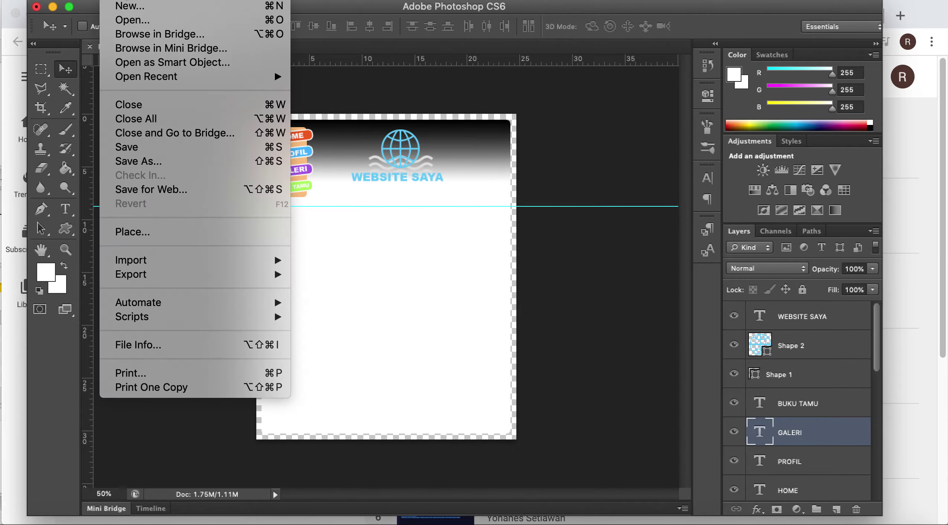
left_click(162, 162)
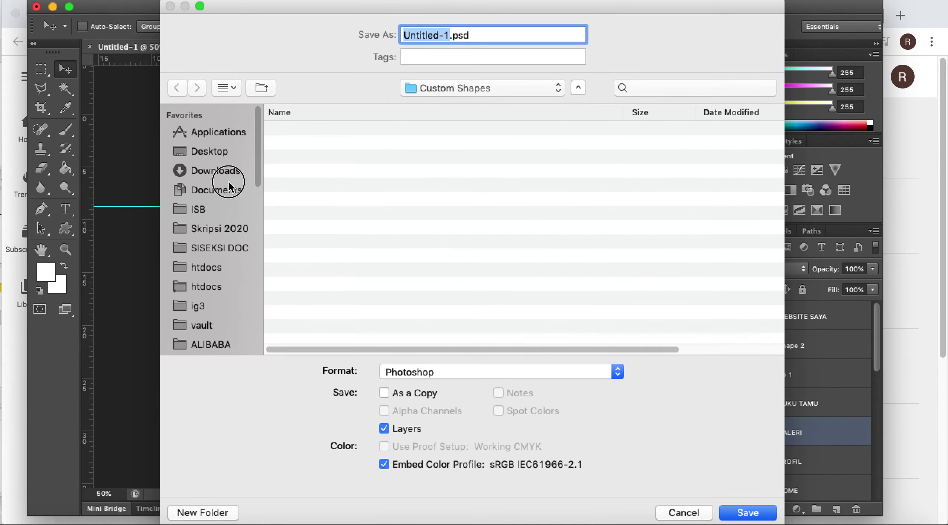
left_click(229, 182)
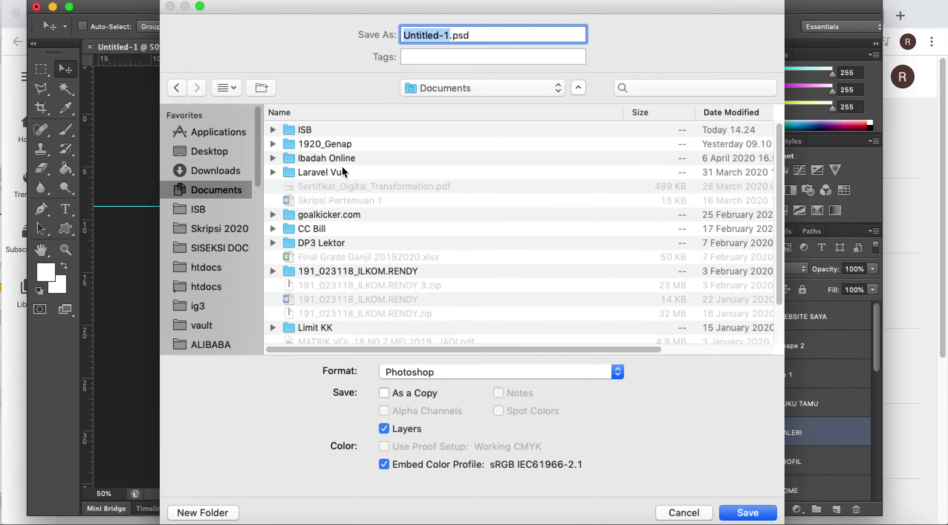
scroll(349, 245, "down", 3)
scroll(349, 245, "up", 3)
left_click(341, 146)
double_click(340, 145)
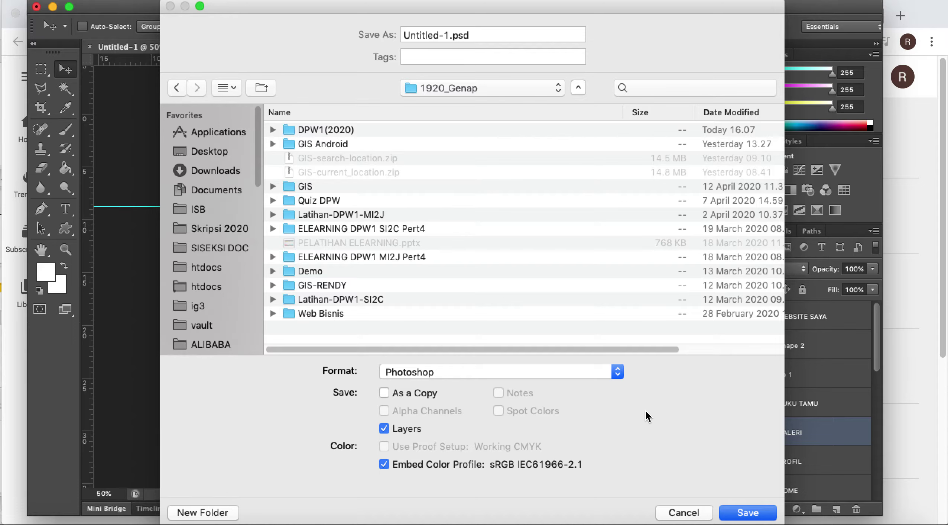
Create a new folder named Pert9 DPW inside 1920_Genap.
left_click(172, 518)
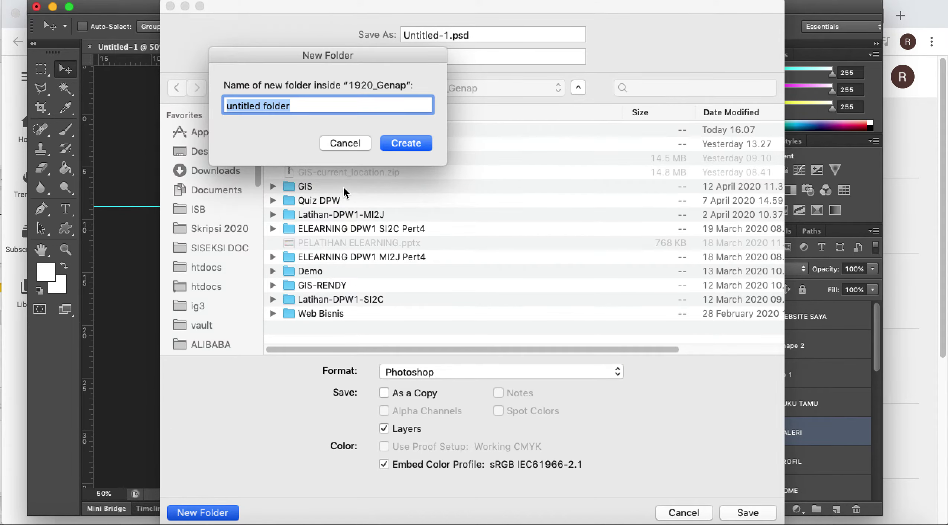
type("Pert9")
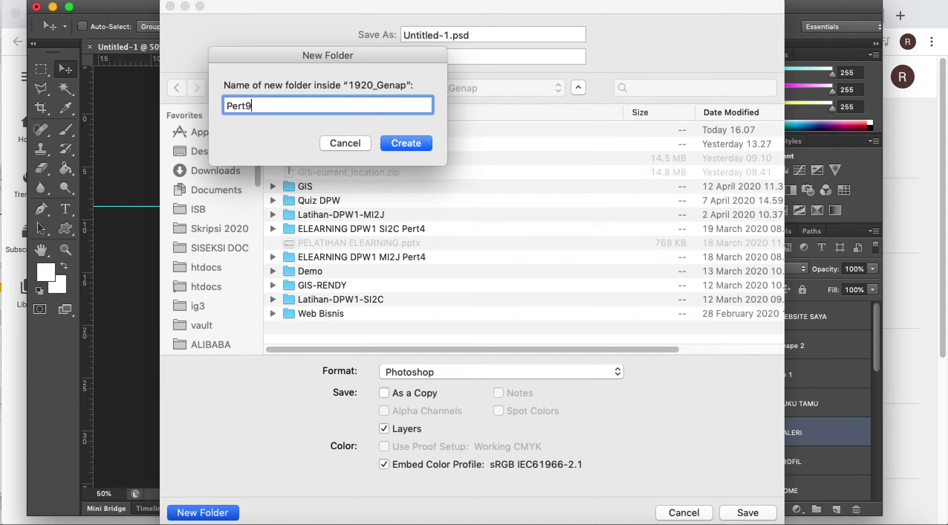
type(" DPW")
key("Return")
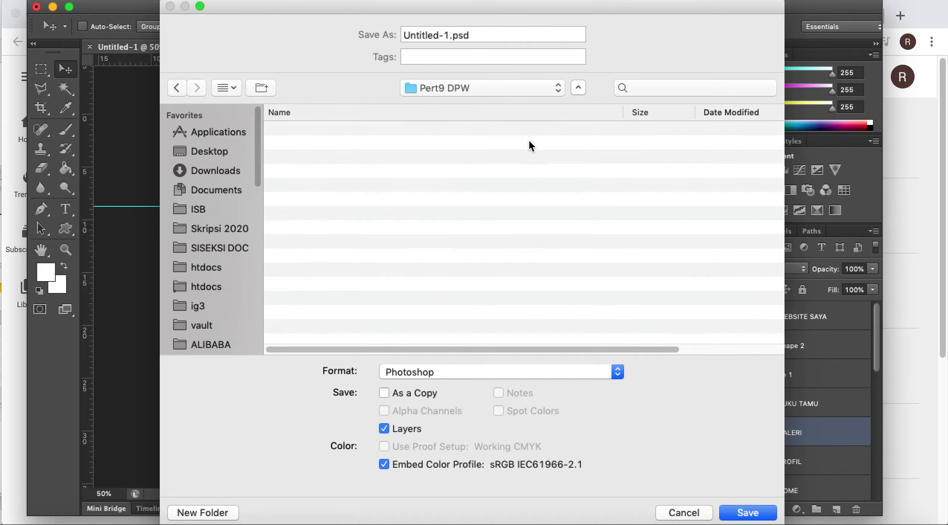
Save the file as Layout.psd in Photoshop format with Maximize Compatibility enabled.
left_click(440, 35)
left_click_drag(446, 35, 394, 33)
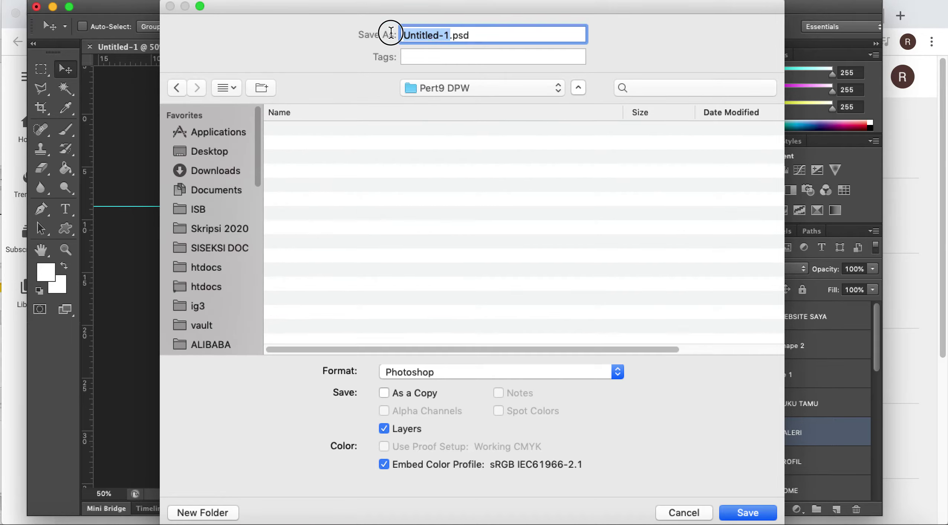
type("Layout")
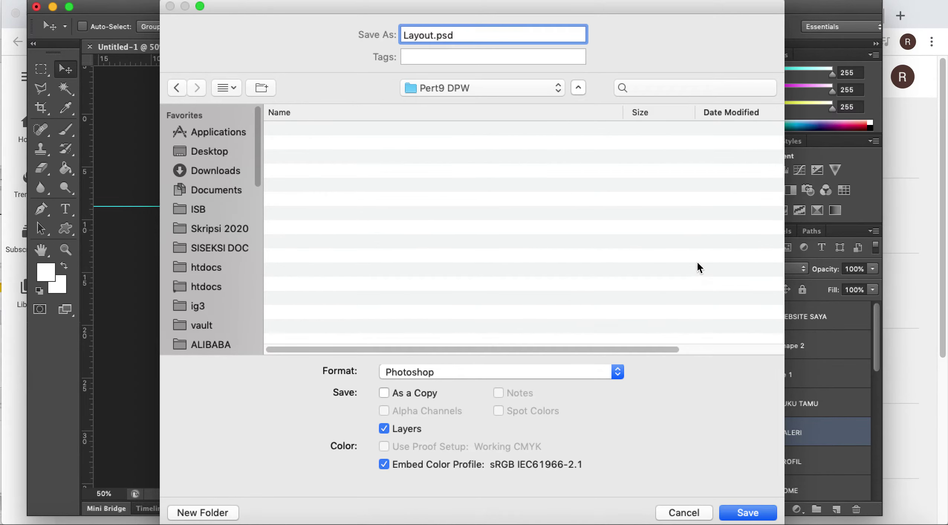
left_click(740, 515)
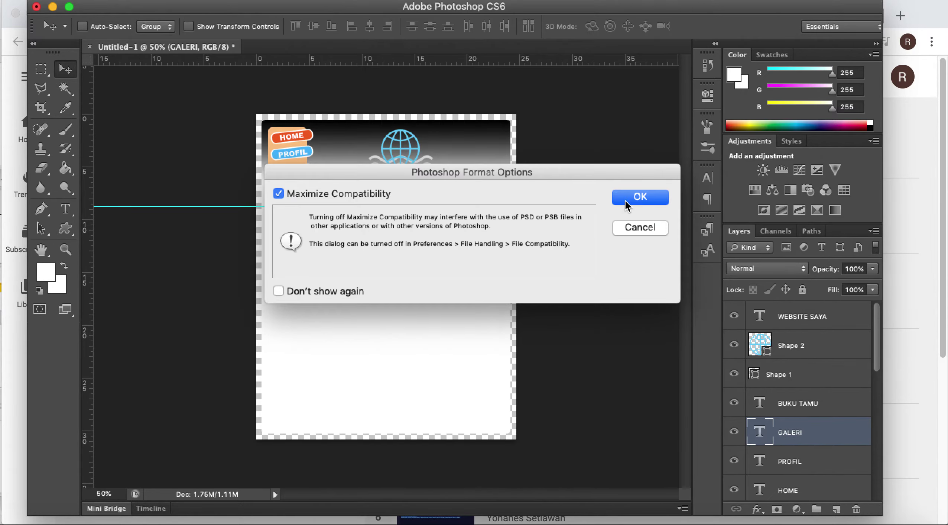
left_click(626, 203)
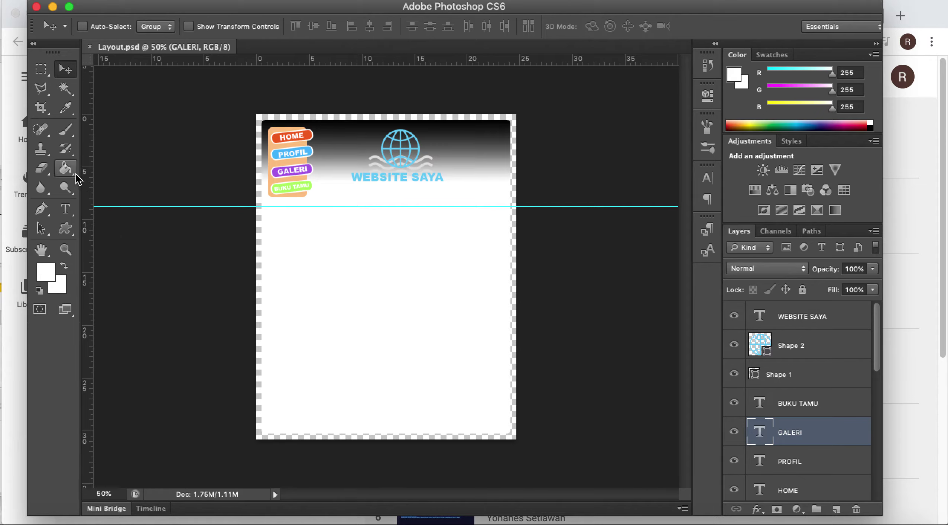
left_click(68, 149)
left_click(65, 112)
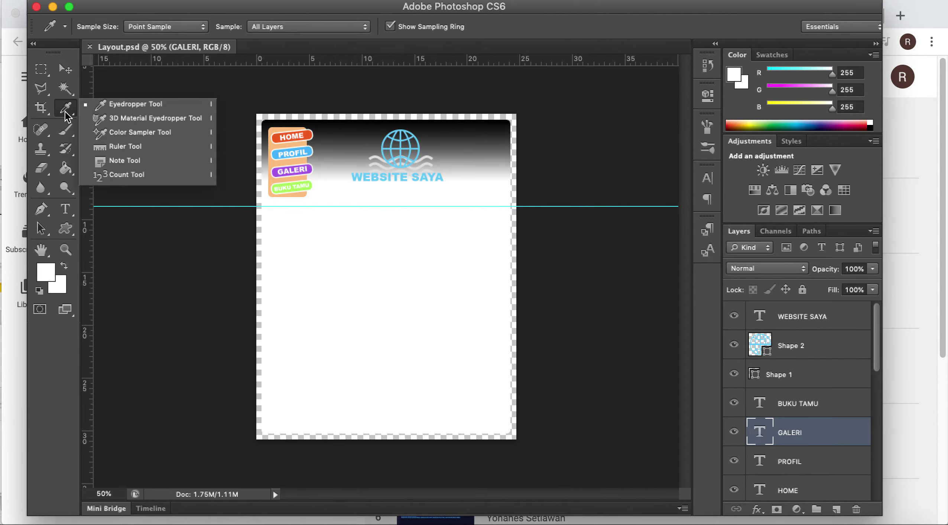
left_click(67, 113)
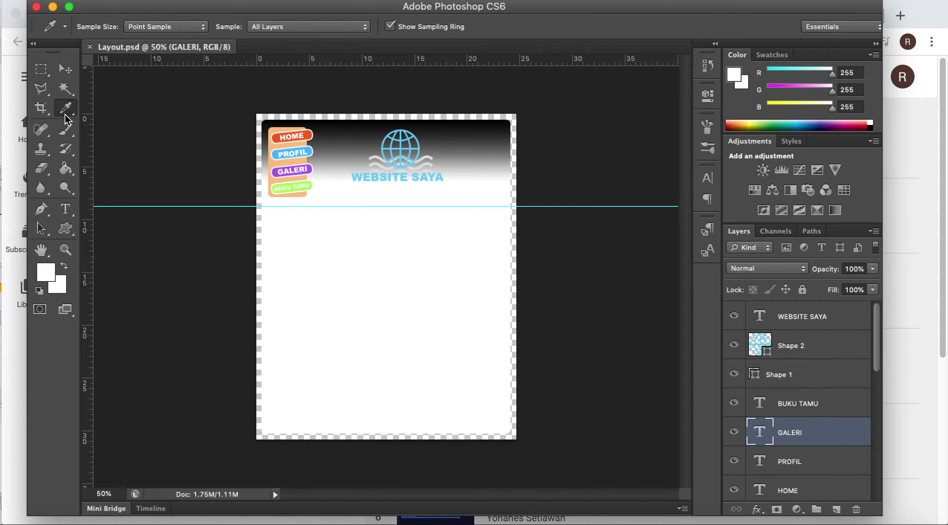
Find and activate the Slice tool in the crop tool group.
left_click(65, 89)
left_click(66, 129)
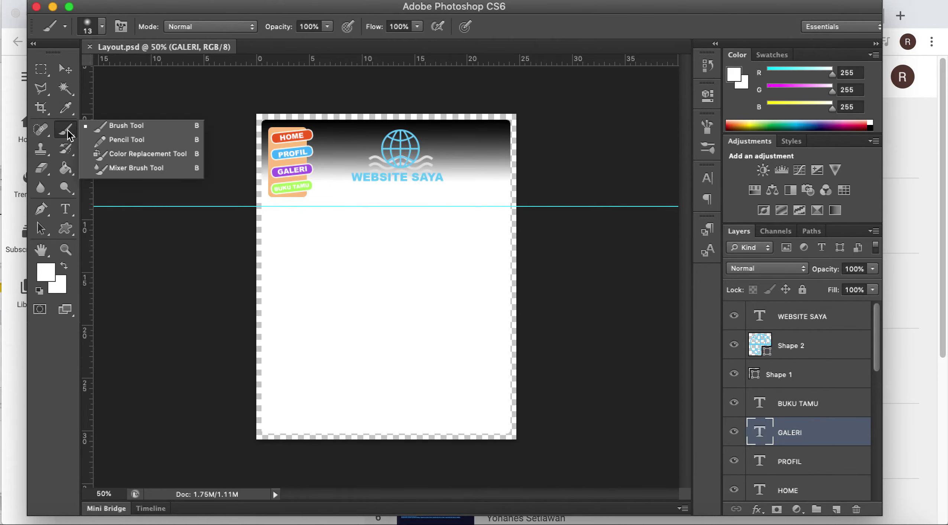
left_click(69, 153)
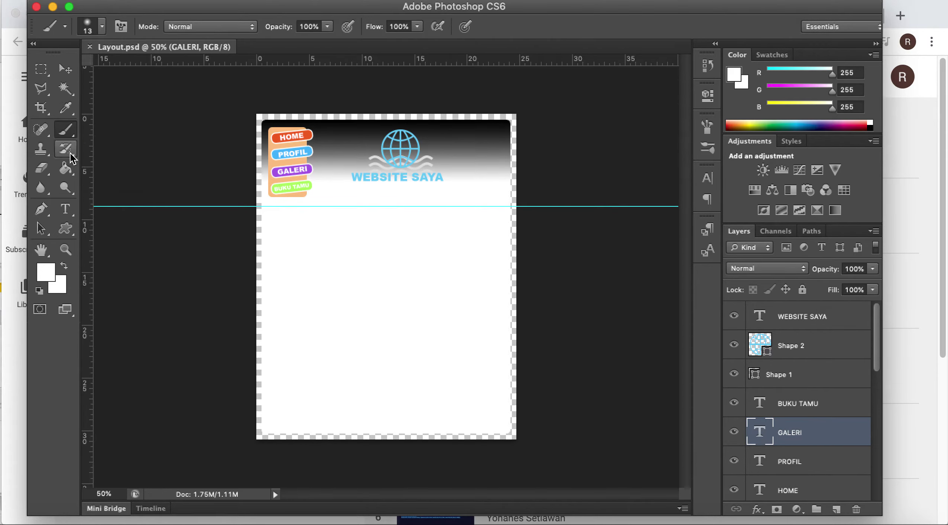
left_click(42, 148)
left_click(45, 129)
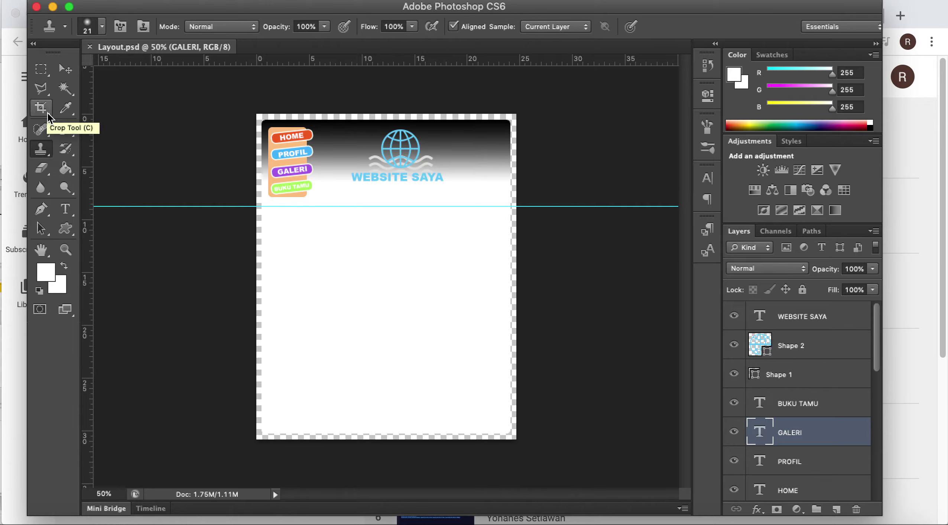
left_click(47, 128)
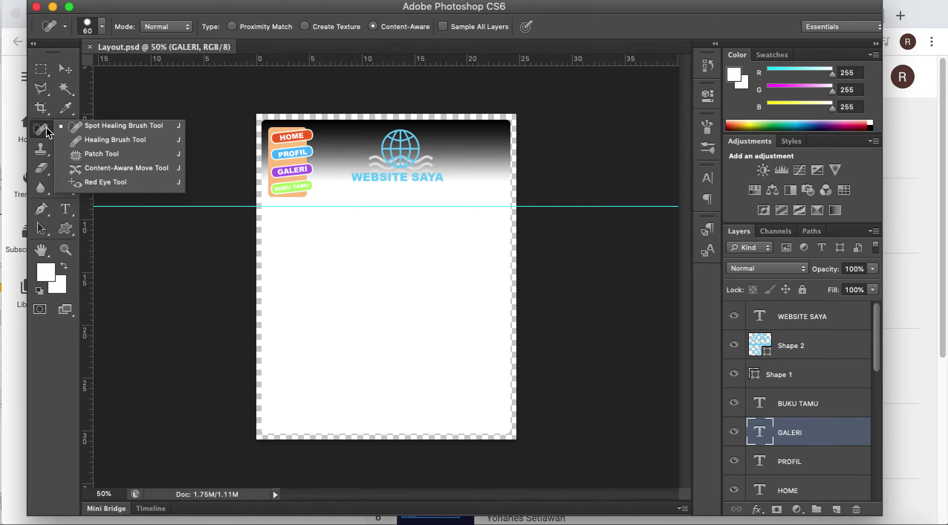
left_click(45, 112)
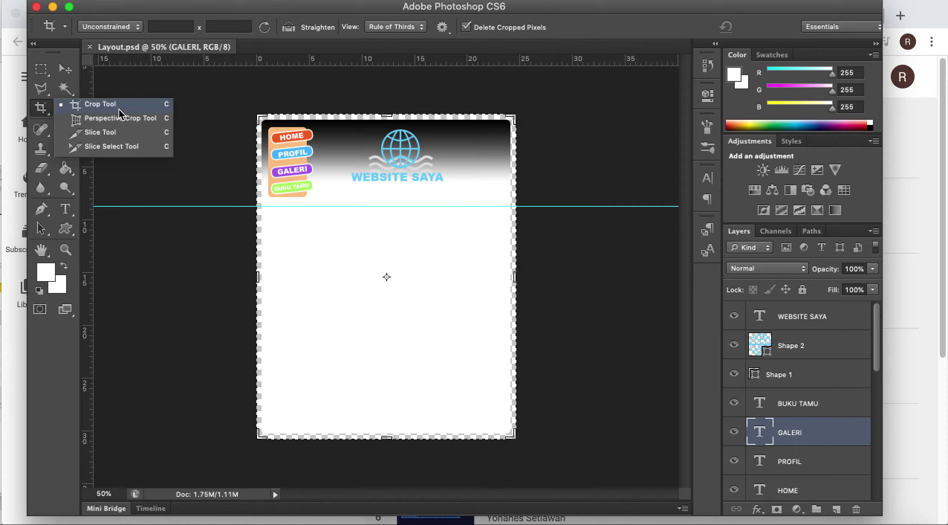
left_click(49, 116)
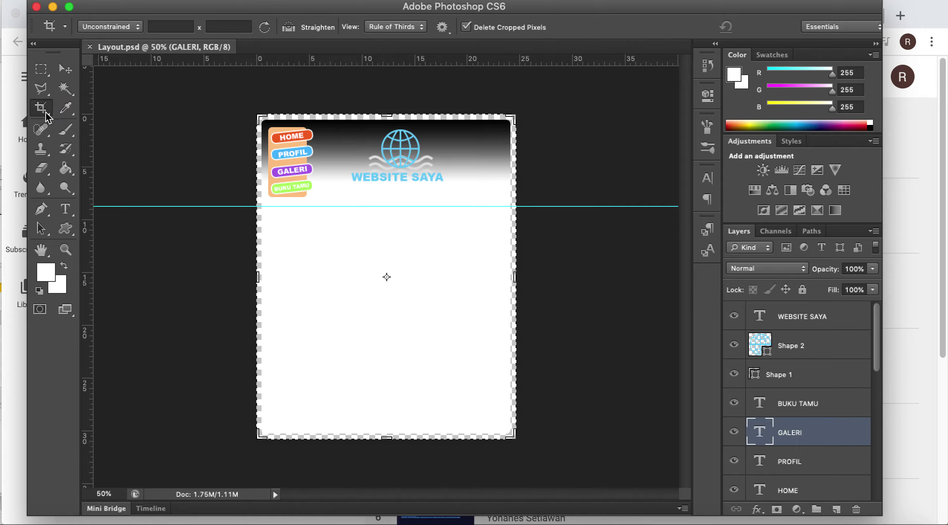
left_click(46, 113)
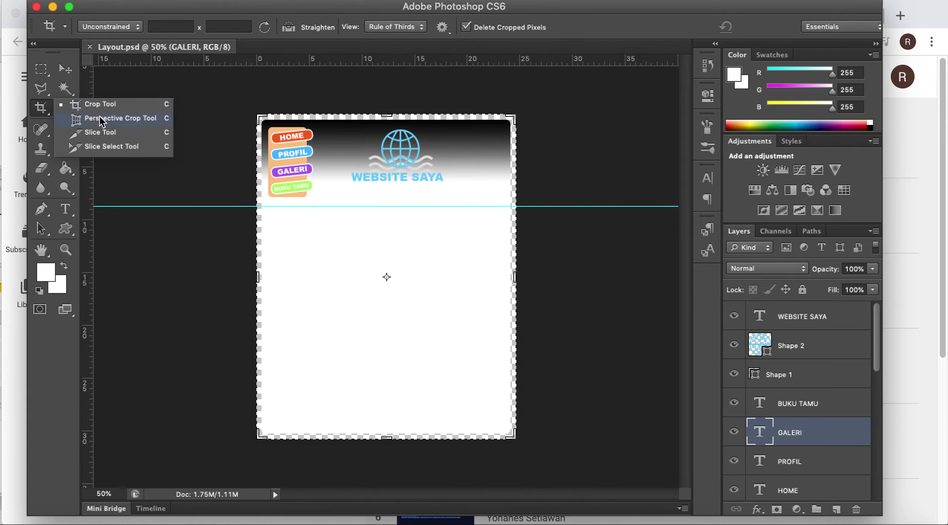
left_click(115, 134)
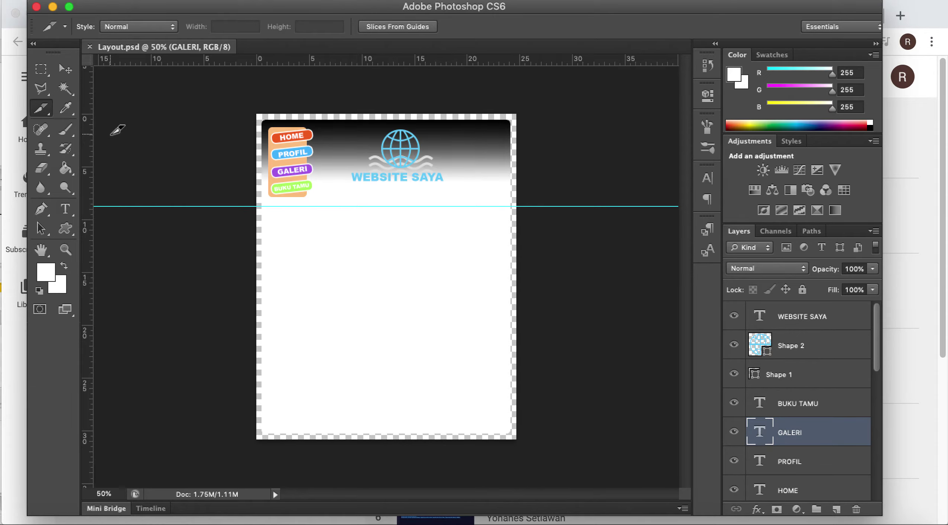
Move the horizontal guide up to sit closer beneath the orange menu panel, near 8 on the vertical ruler.
key("super+equal")
key("super+equal")
key("super+equal")
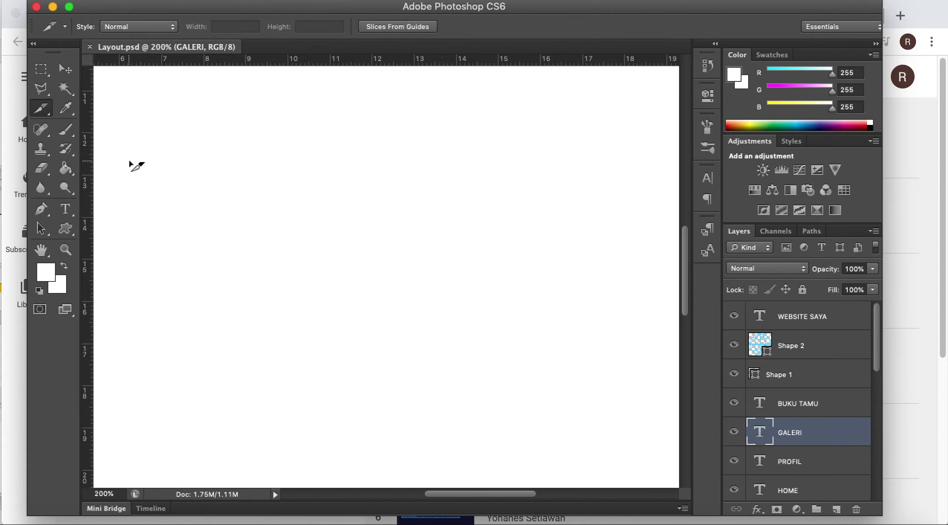
key("super+minus")
key("super+minus")
scroll(167, 186, "up", 5)
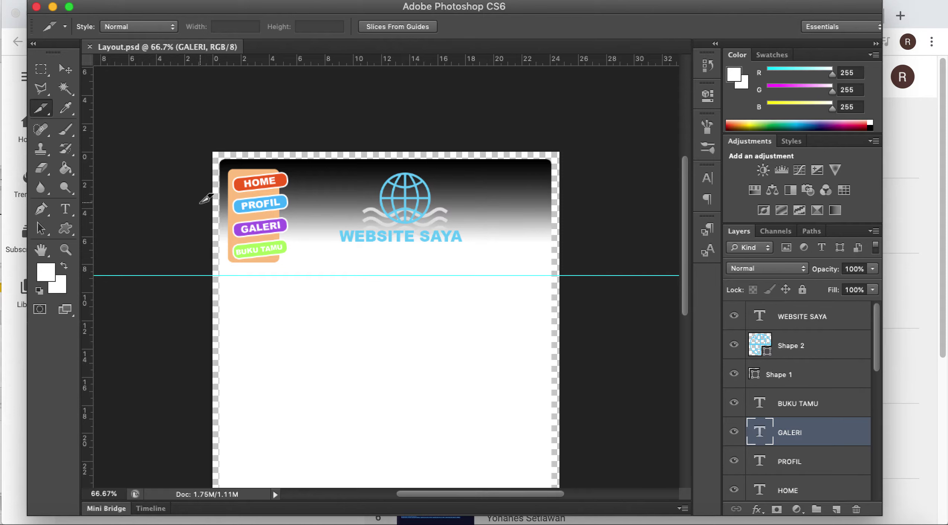
key("super+equal")
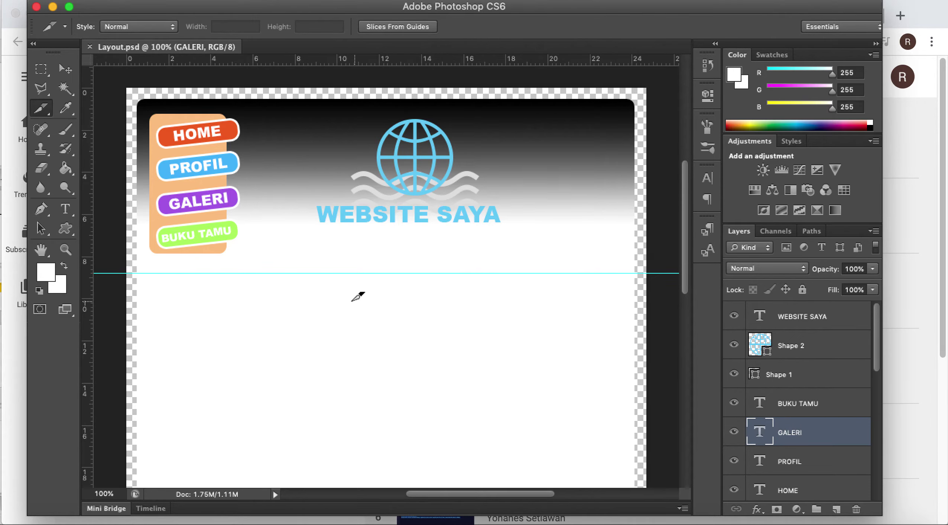
left_click(66, 68)
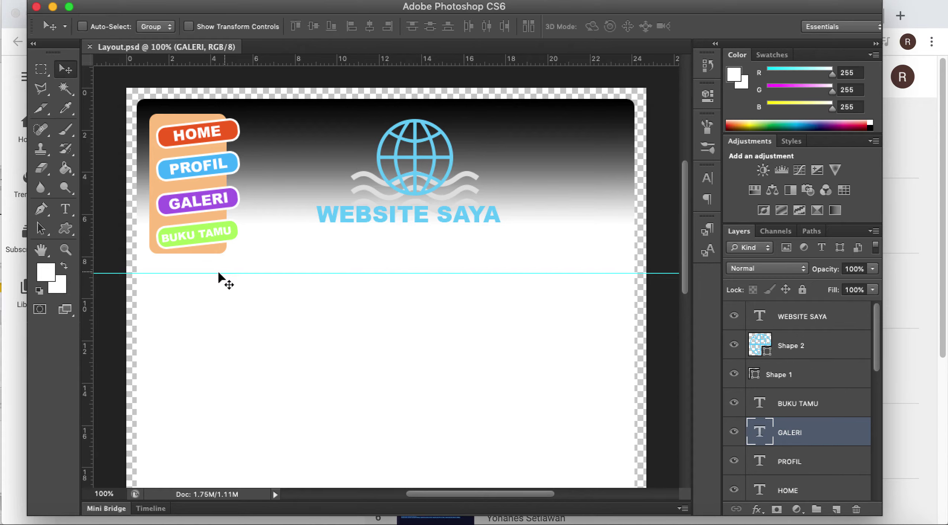
left_click_drag(217, 274, 218, 258)
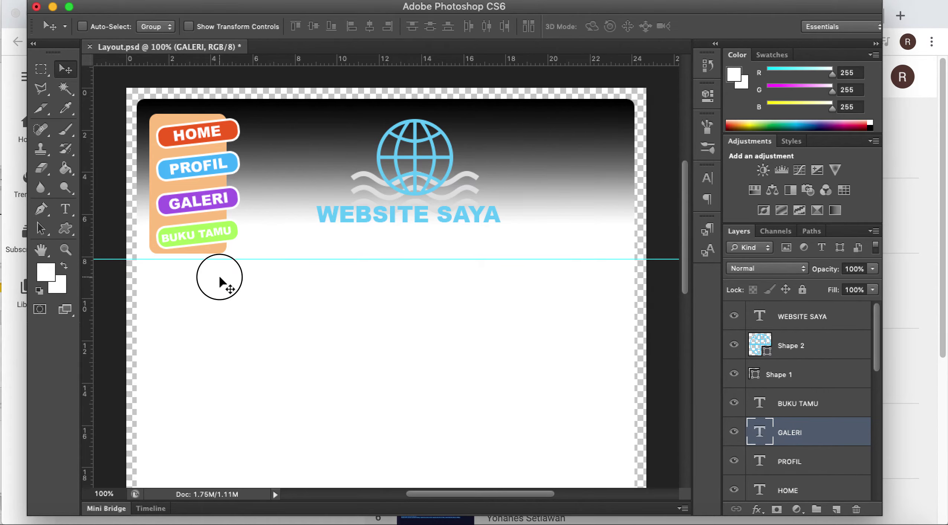
Draw a slice around the HOME button with the Slice tool, starting at the canvas's upper-left corner.
left_click(42, 108)
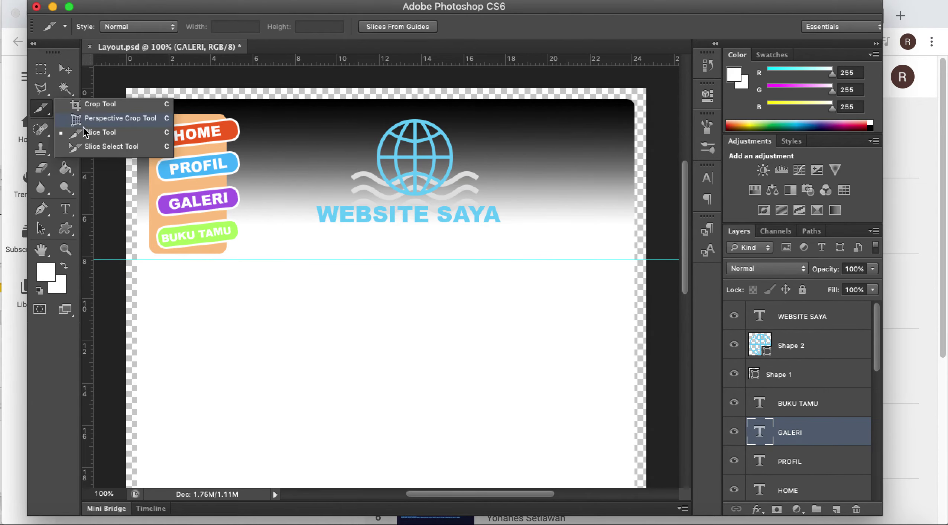
left_click(92, 135)
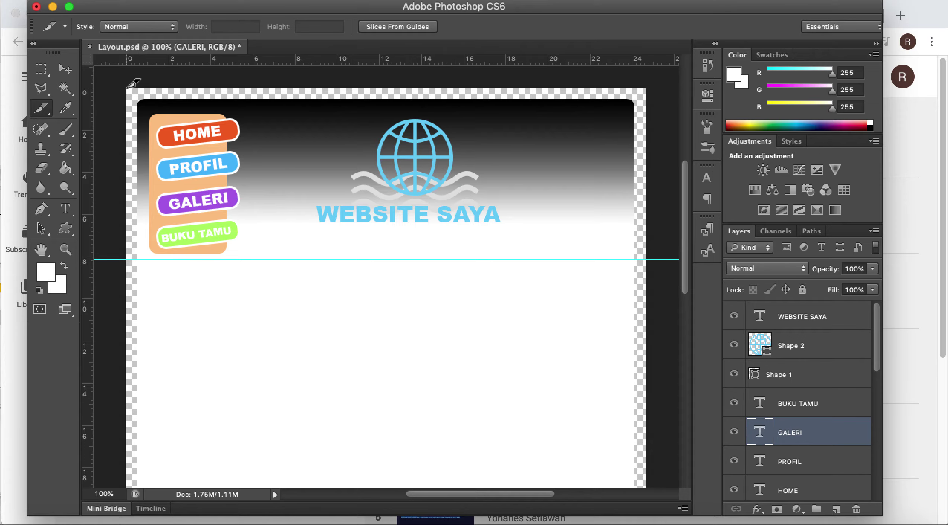
left_click_drag(127, 88, 251, 146)
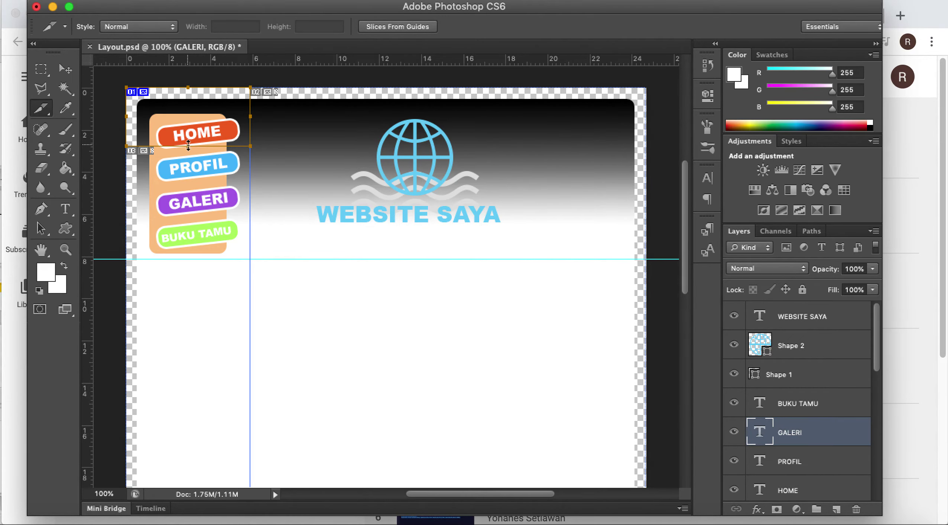
Extend the HOME slice's lower edge down so it runs between the HOME and PROFIL buttons.
left_click(188, 147)
key("super+plus")
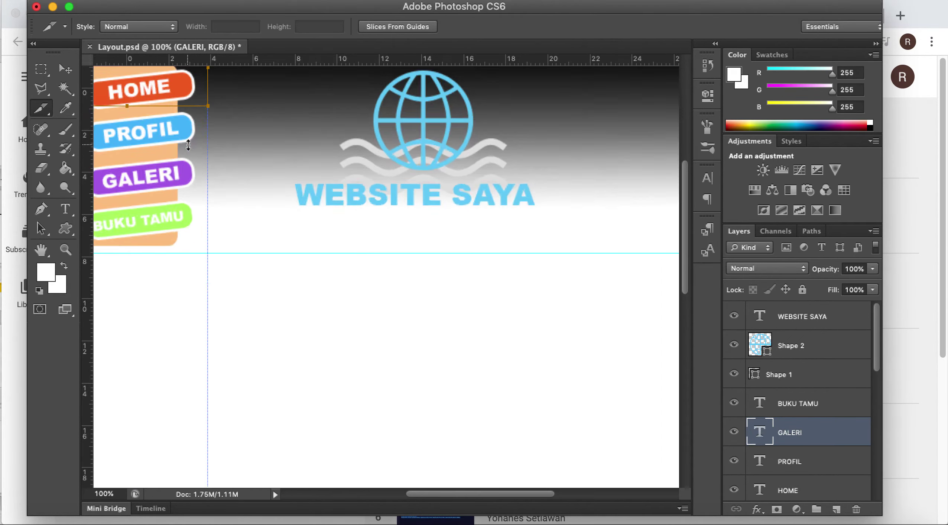
left_click_drag(444, 494, 364, 448)
key("super+plus")
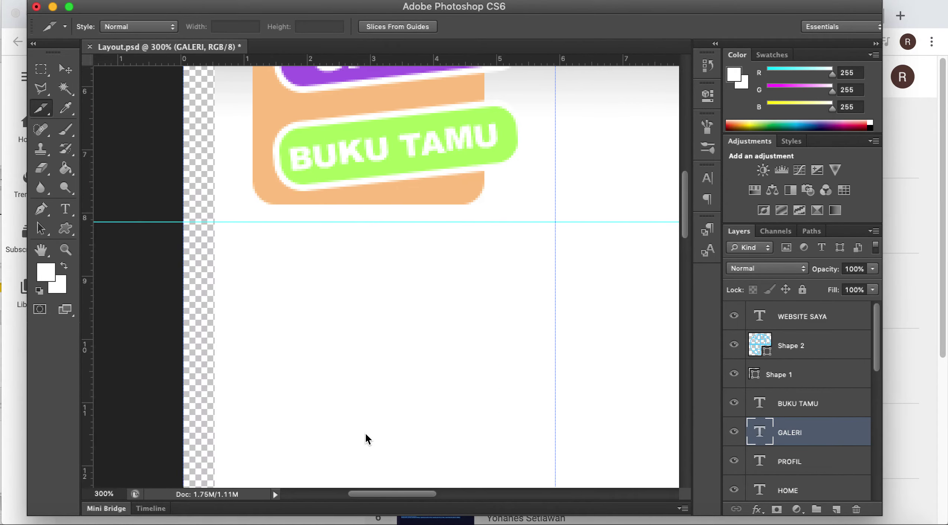
scroll(404, 330, "up", 5)
scroll(404, 330, "up", 5)
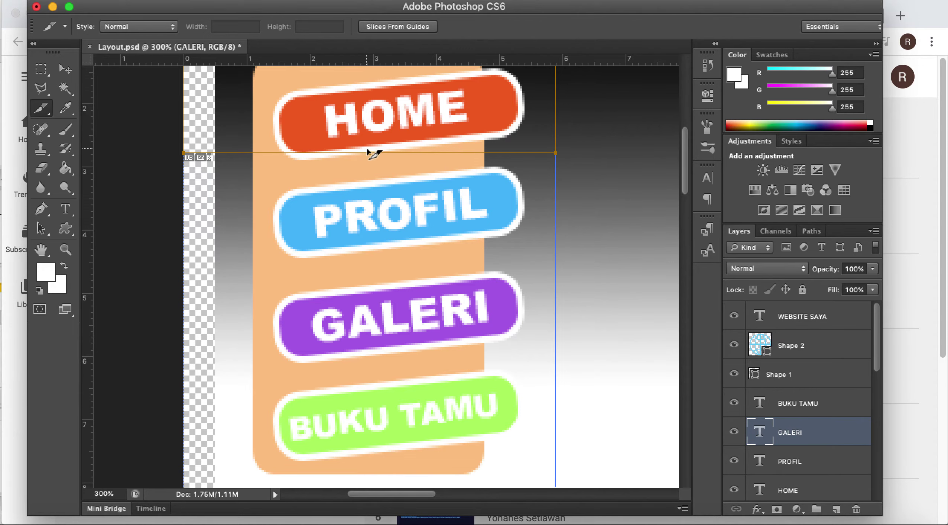
left_click_drag(369, 152, 369, 161)
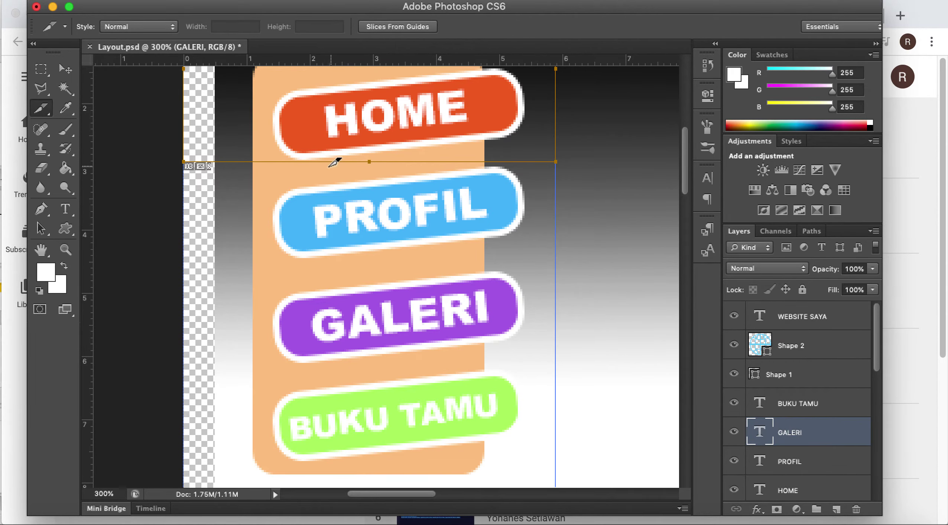
Draw separate adjoining slices for PROFIL, GALERI and BUKU TAMU, matching the HOME slice's width and ending at the guide.
scroll(335, 161, "up", 3)
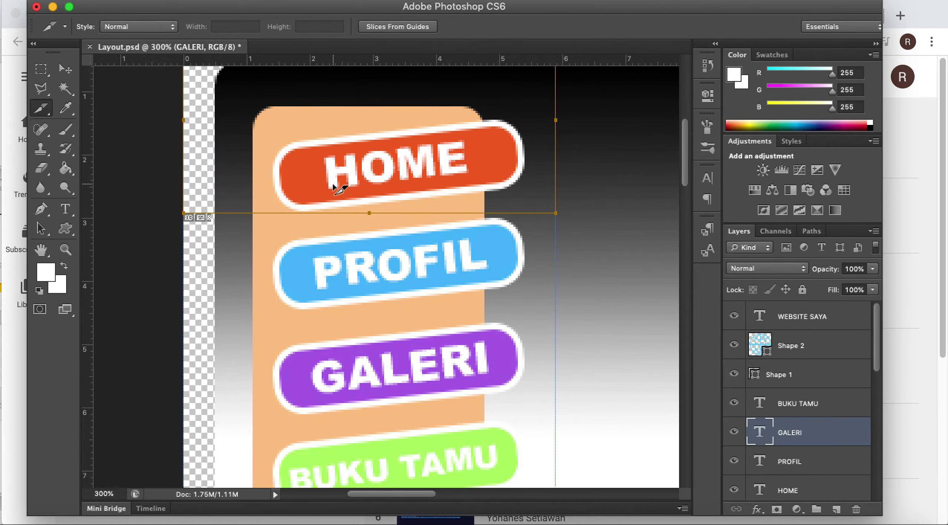
scroll(338, 184, "down", 2)
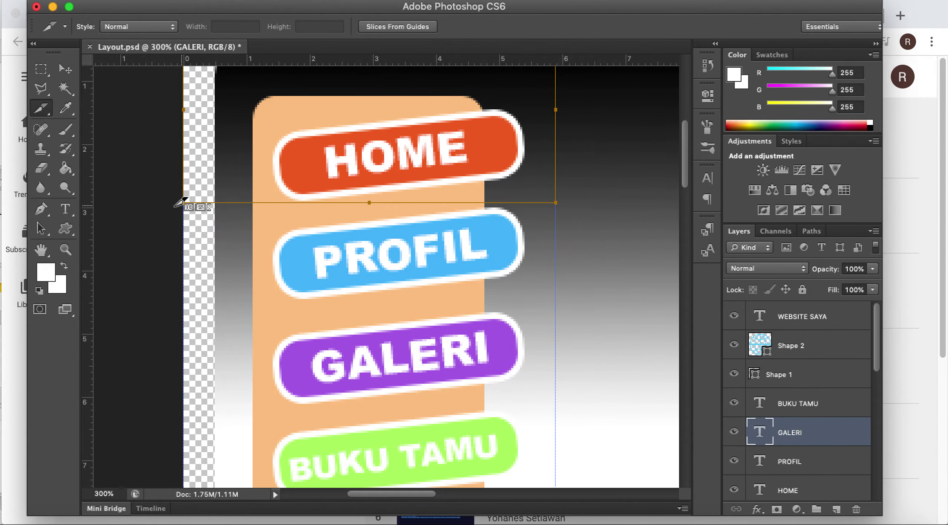
left_click_drag(185, 202, 555, 303)
scroll(555, 289, "down", 5)
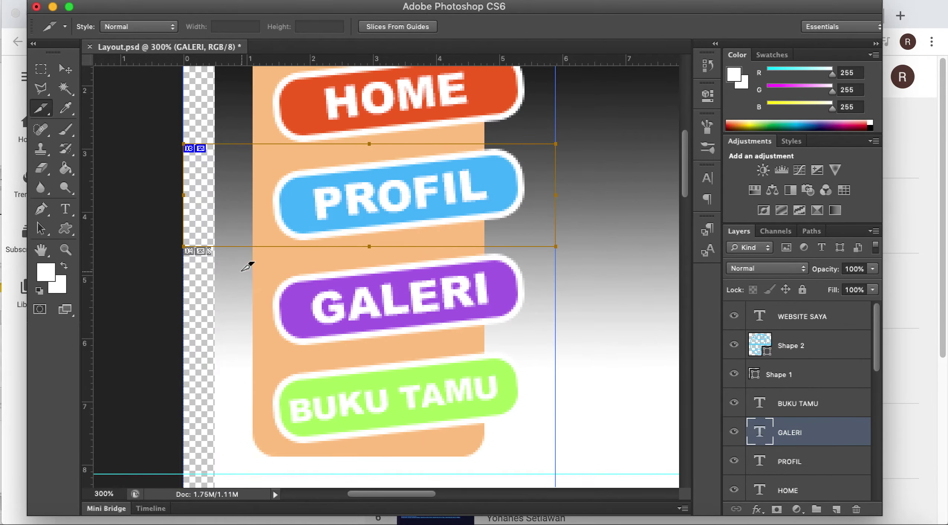
left_click_drag(184, 246, 556, 348)
scroll(492, 327, "down", 5)
left_click_drag(183, 289, 555, 413)
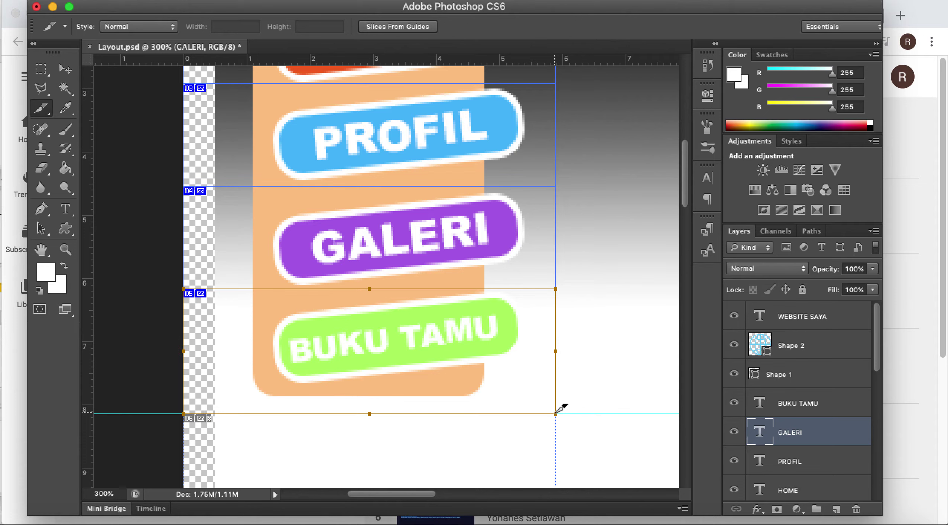
Draw one slice over the logo and WEBSITE SAYA header, from the menu slices to the opposite canvas edge and down to the guide.
key("super+minus")
key("super+minus")
key("super+minus")
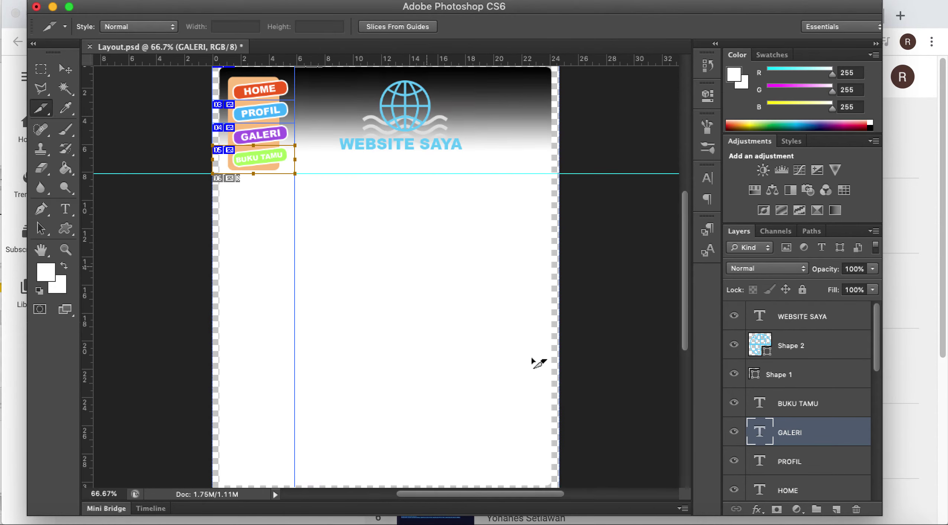
scroll(437, 272, "up", 5)
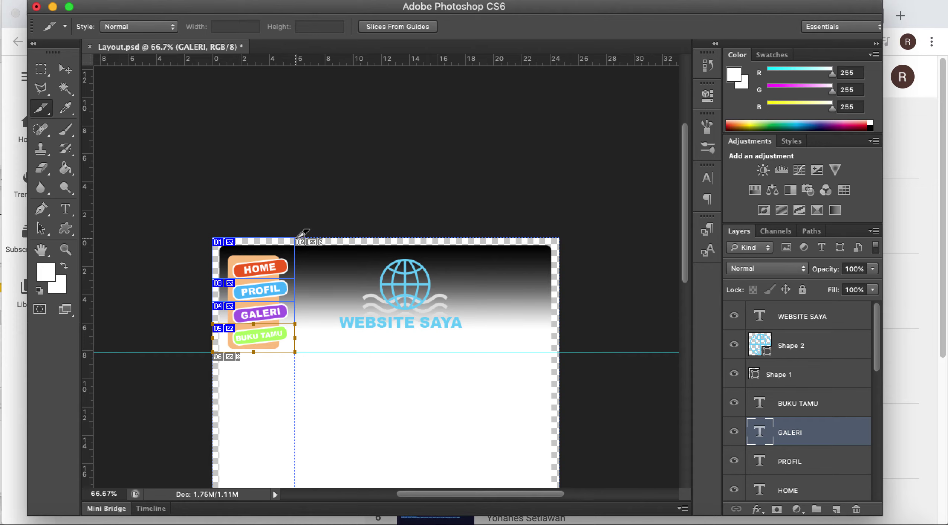
left_click_drag(295, 239, 559, 351)
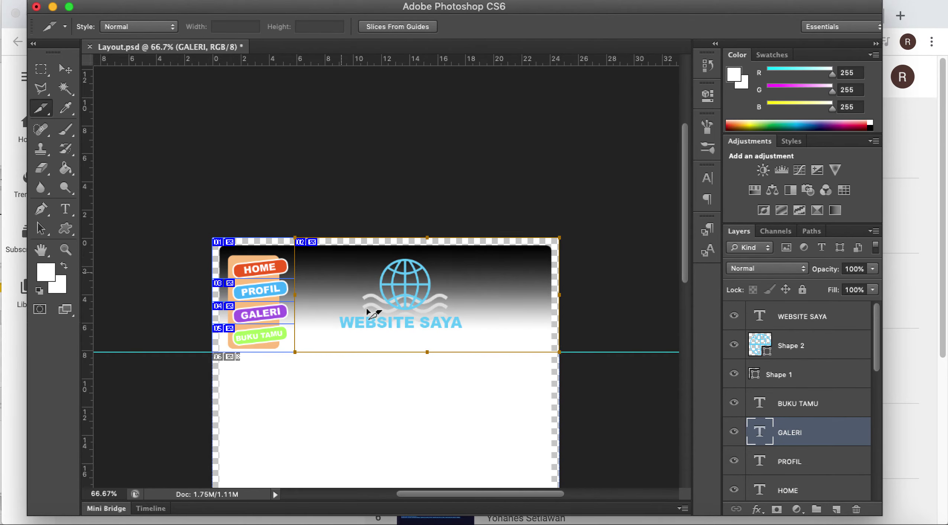
Draw a full-width slice over the empty content area from the guide to the bottom of the canvas.
scroll(432, 271, "down", 2)
scroll(433, 275, "down", 3)
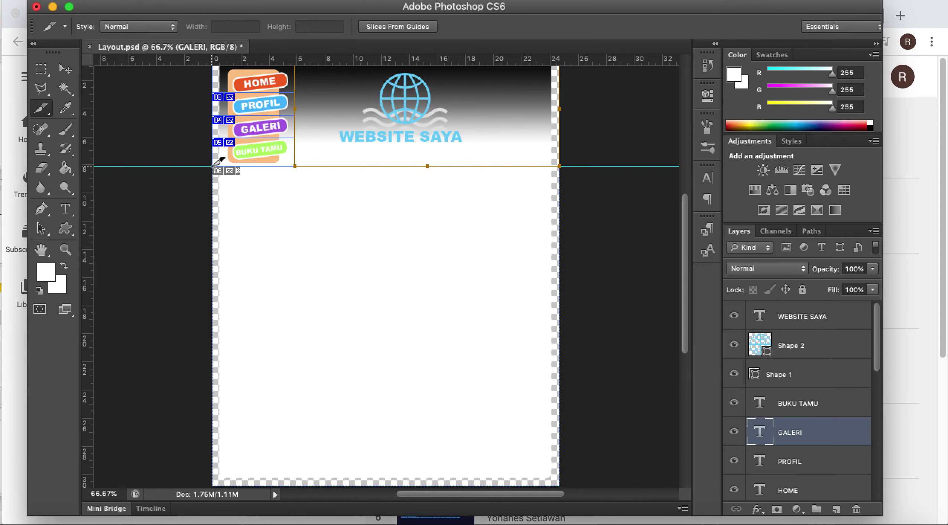
left_click_drag(213, 165, 559, 487)
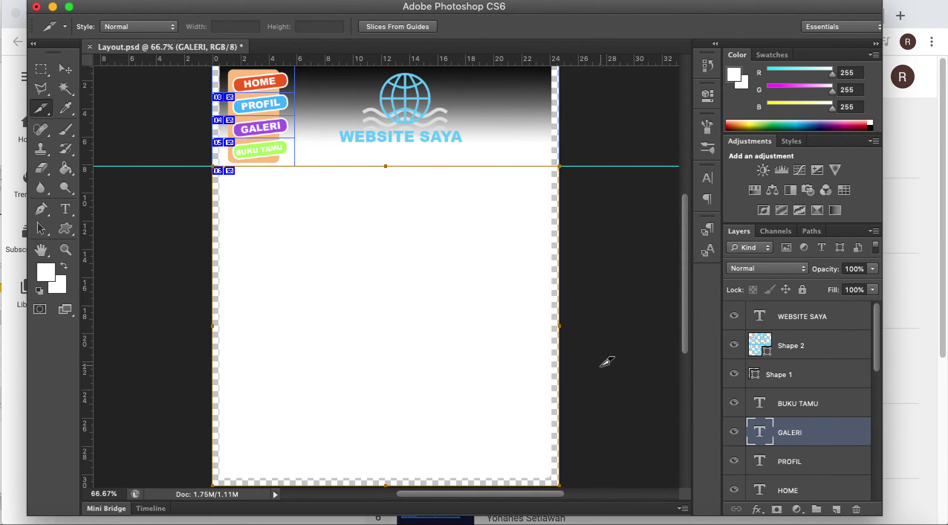
key("super+minus")
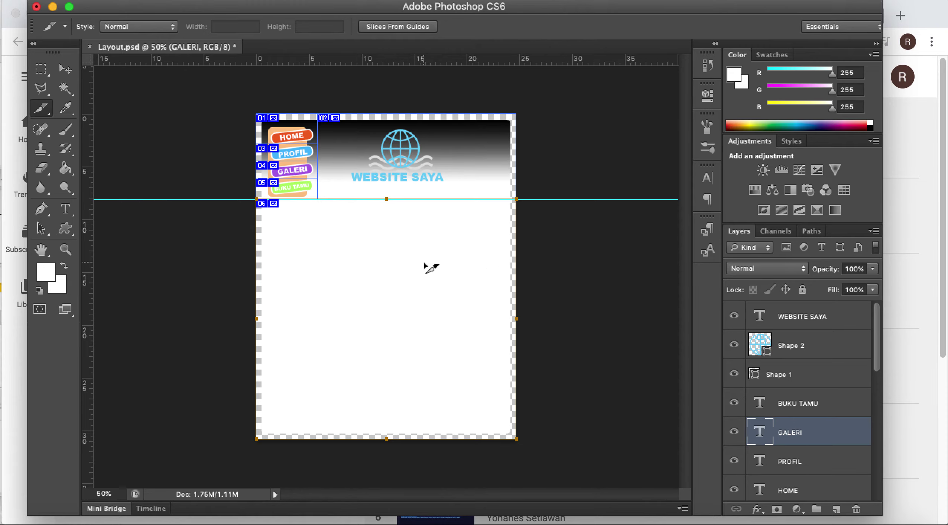
Open Save for Web for the sliced layout and check the preset and file format choices, keeping GIF.
left_click(110, 3)
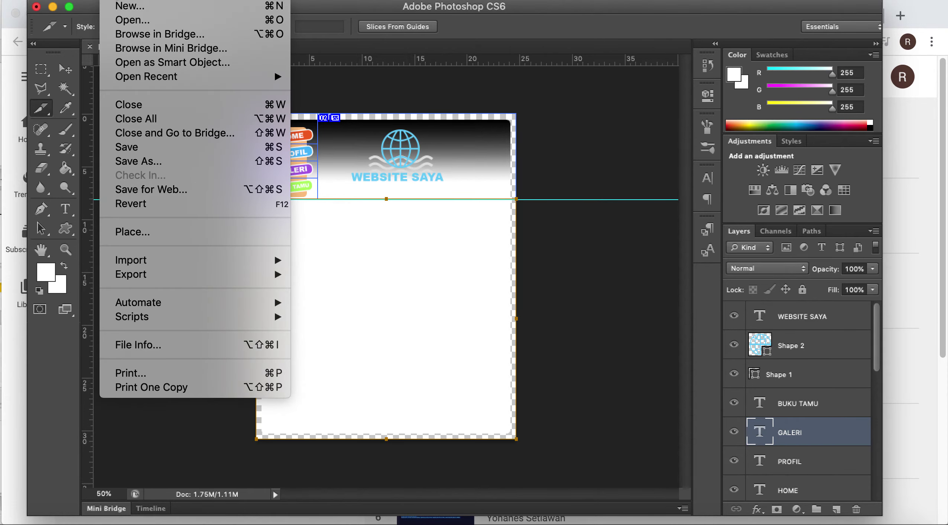
left_click(168, 191)
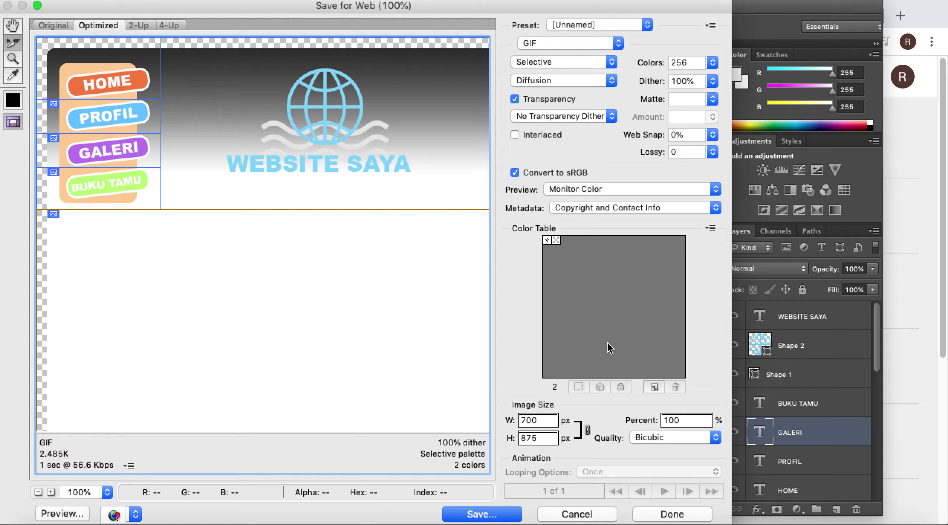
left_click(647, 25)
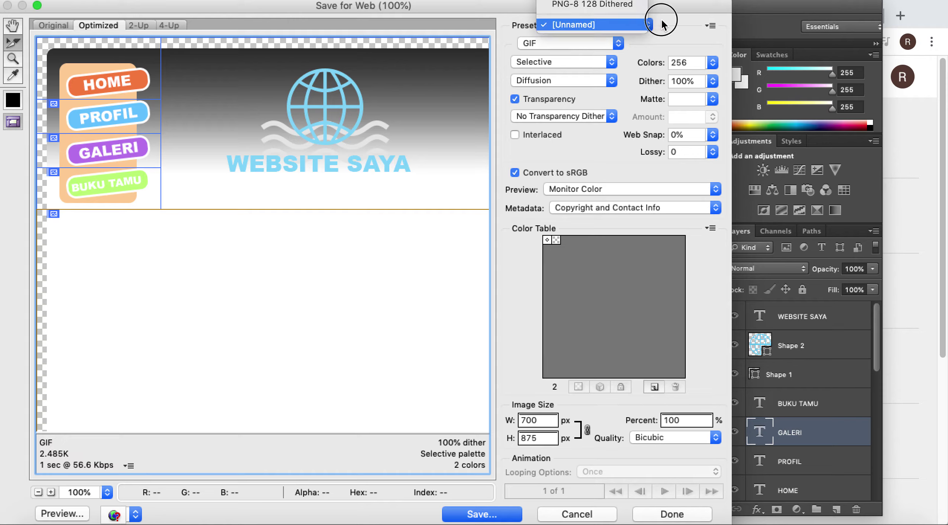
left_click(639, 25)
left_click(619, 43)
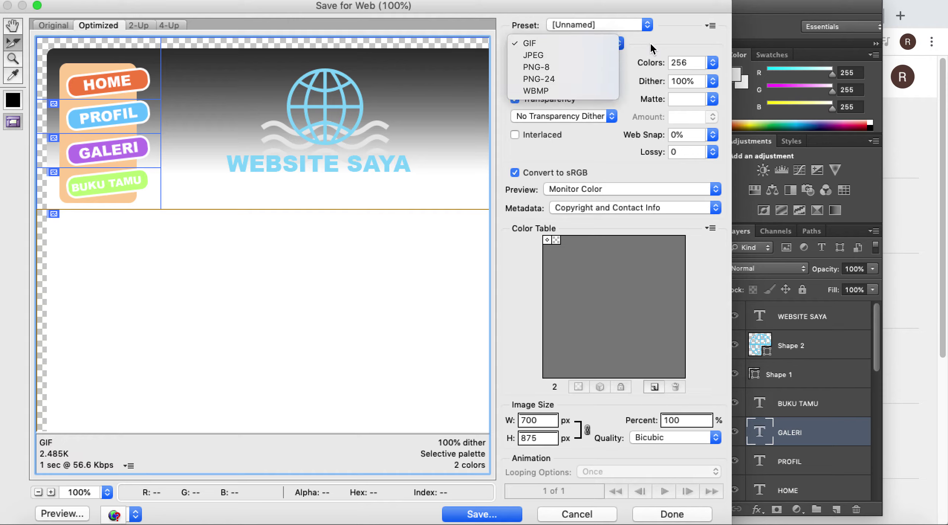
left_click(651, 43)
left_click(623, 42)
left_click(677, 32)
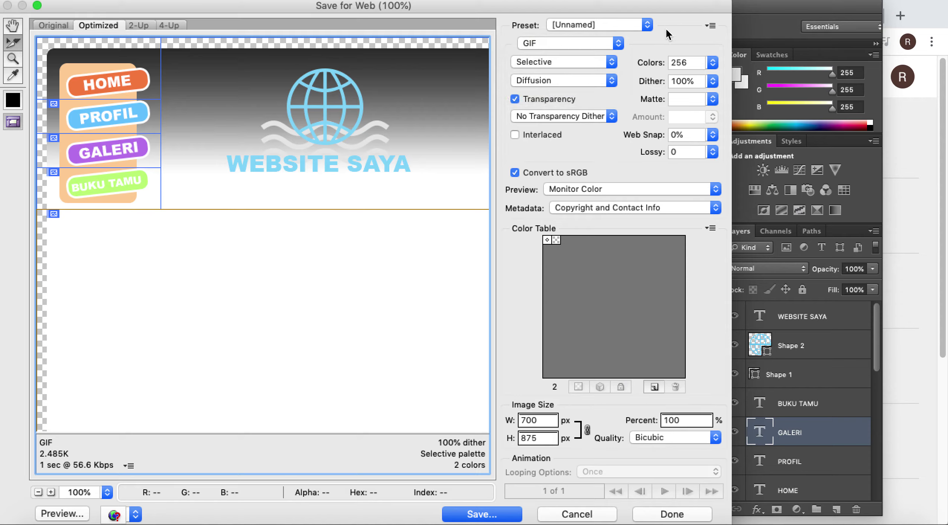
left_click(649, 26)
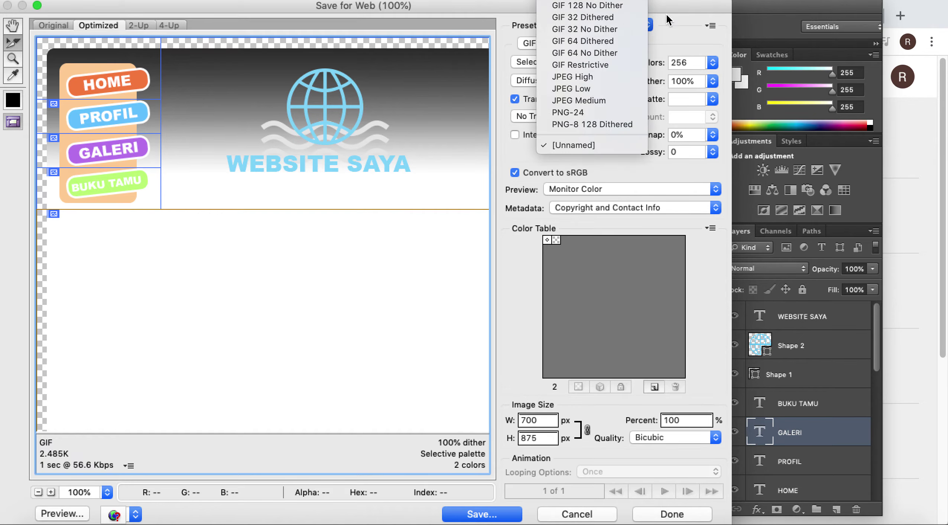
left_click(670, 16)
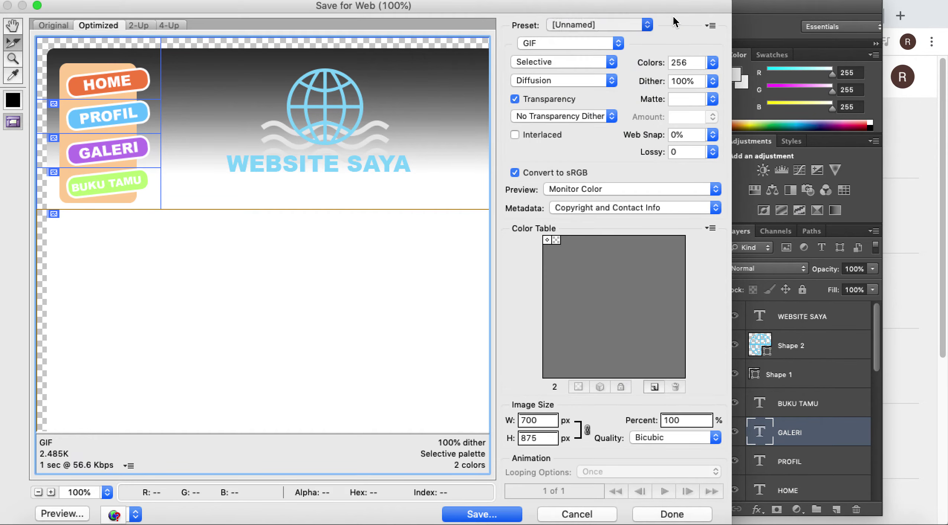
left_click(622, 41)
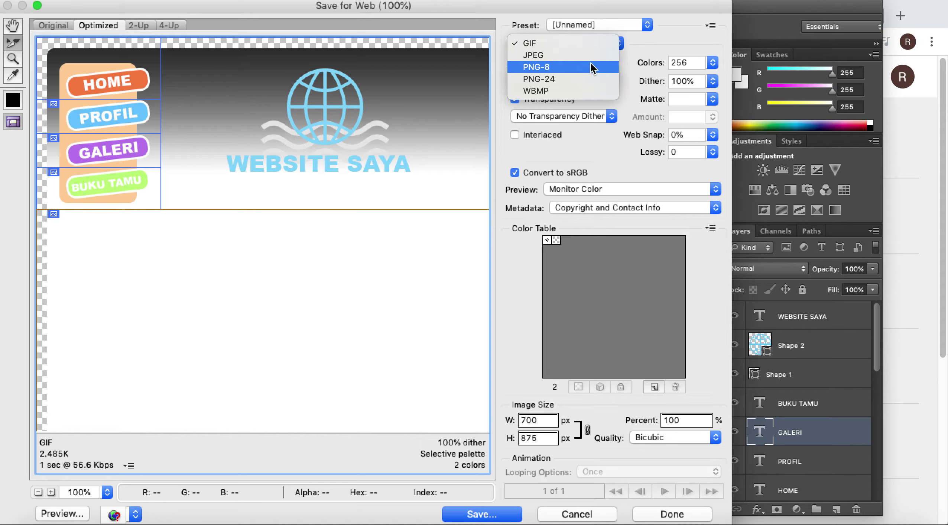
left_click(659, 46)
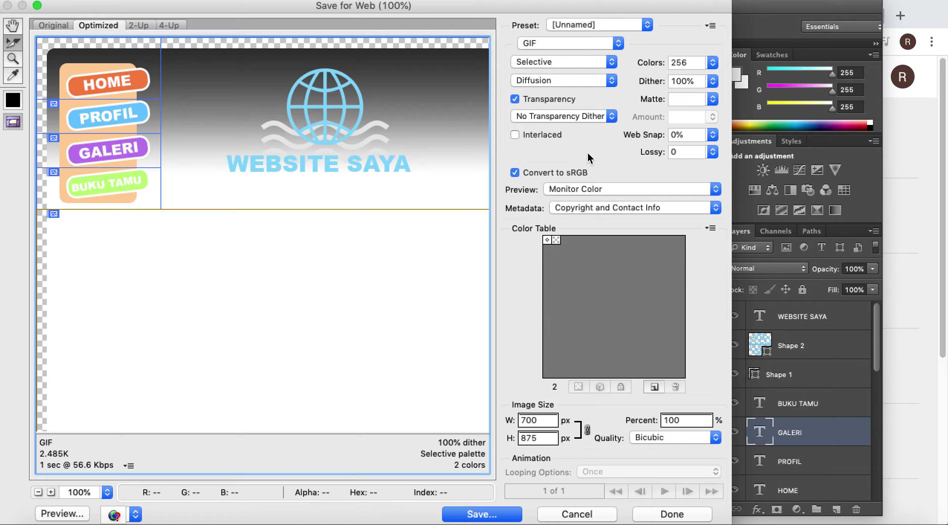
left_click(618, 44)
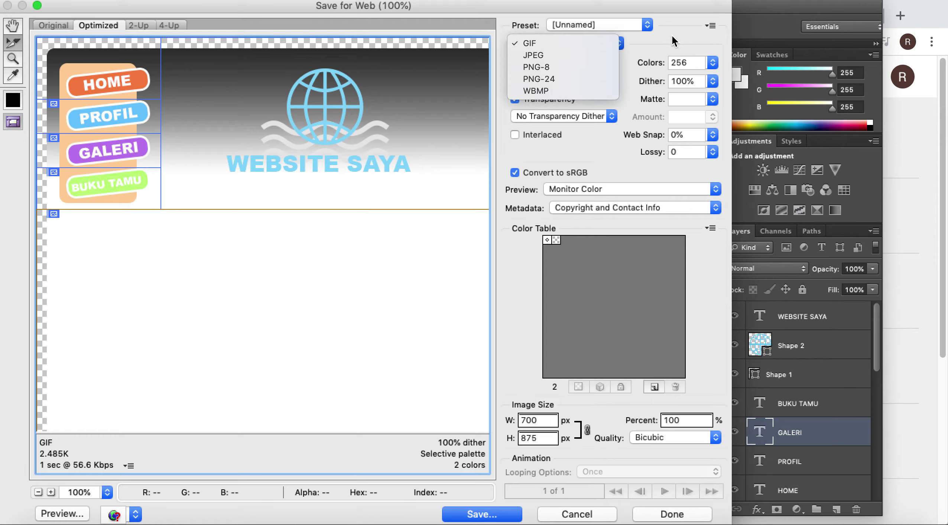
left_click(620, 38)
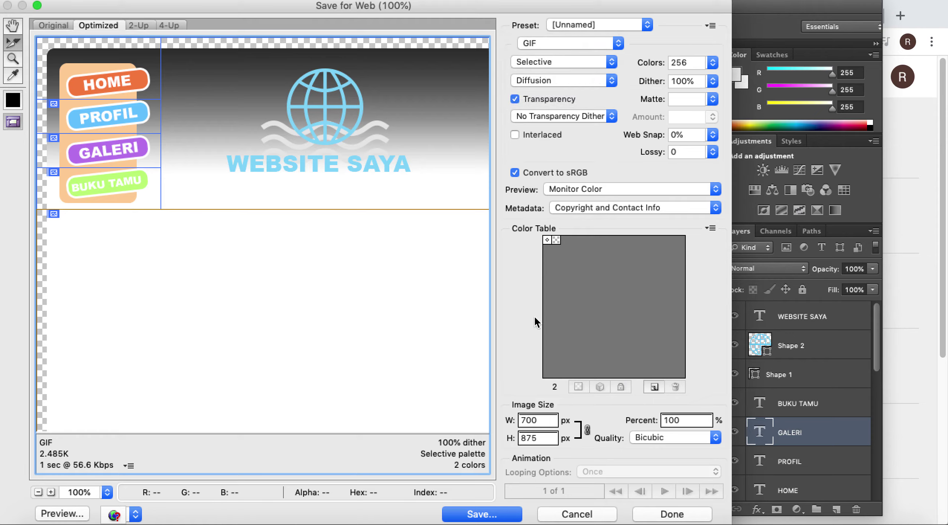
Save the sliced layout as index.html in the Pert9 DPW folder inside 1920_Genap, with format HTML and Images and all slices.
left_click(483, 517)
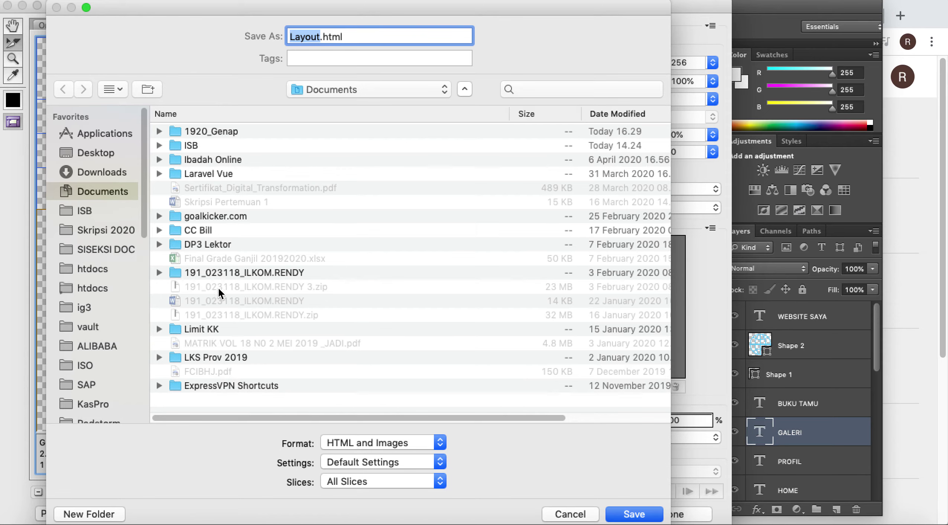
double_click(210, 131)
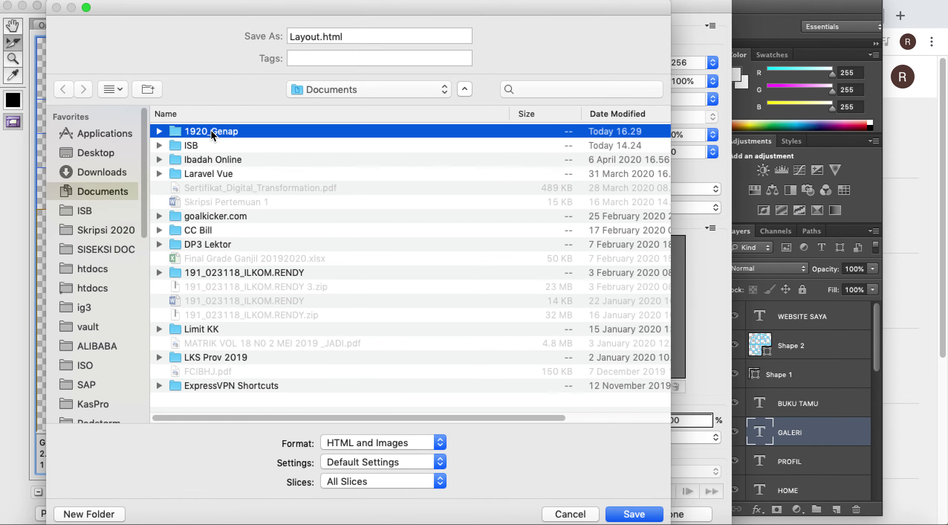
double_click(211, 131)
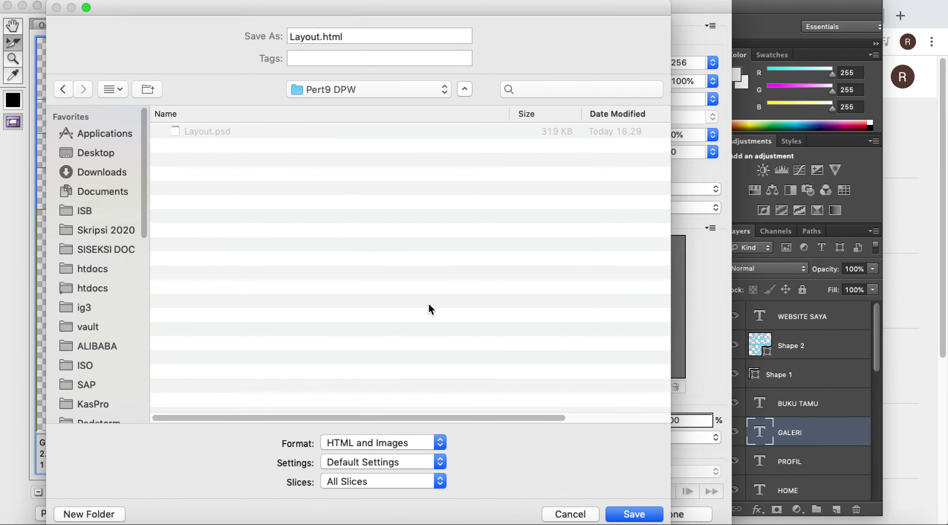
double_click(302, 38)
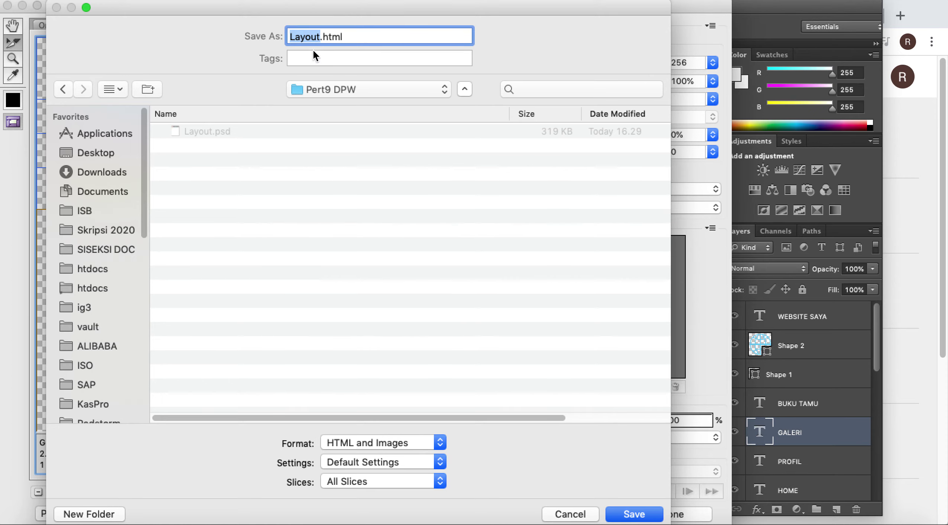
type("index")
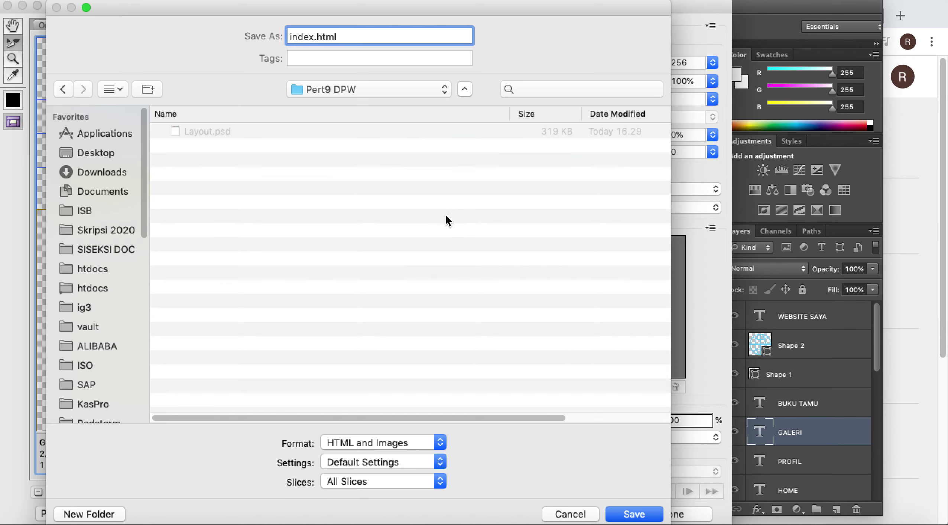
left_click(403, 444)
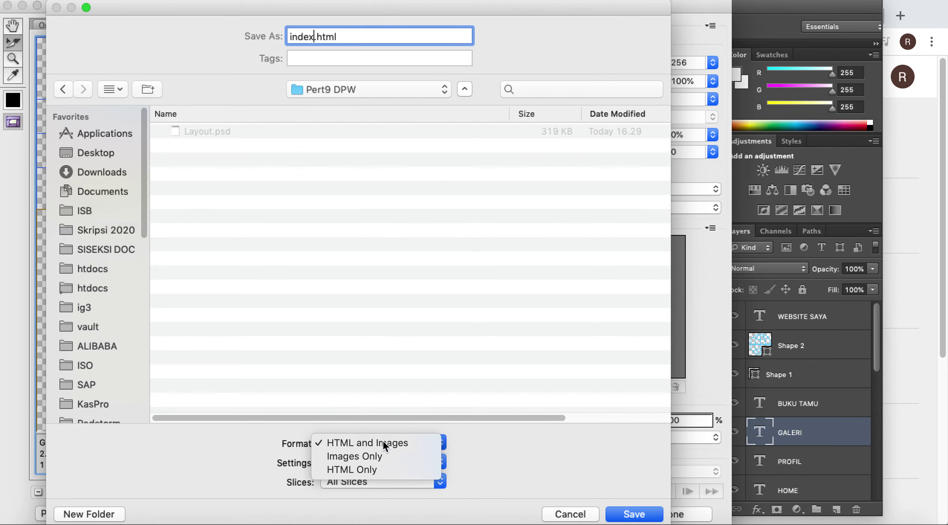
left_click(383, 441)
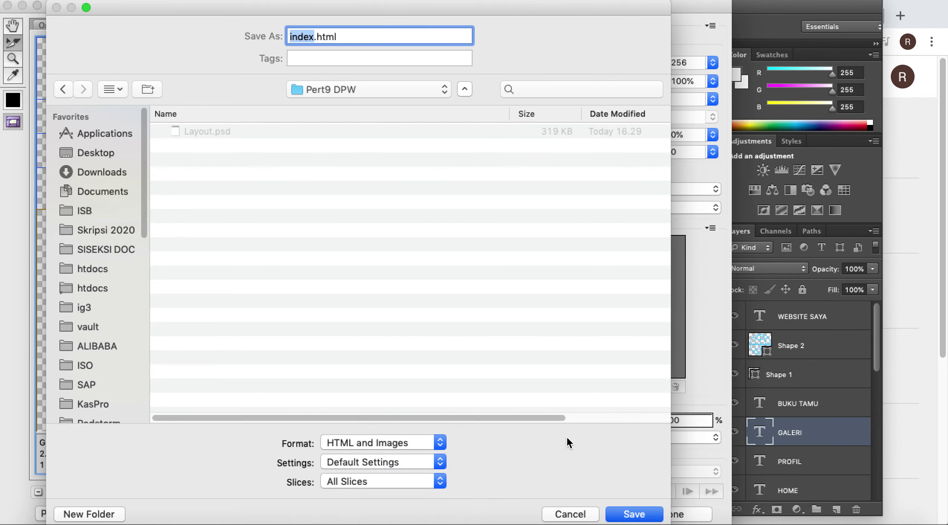
left_click(634, 514)
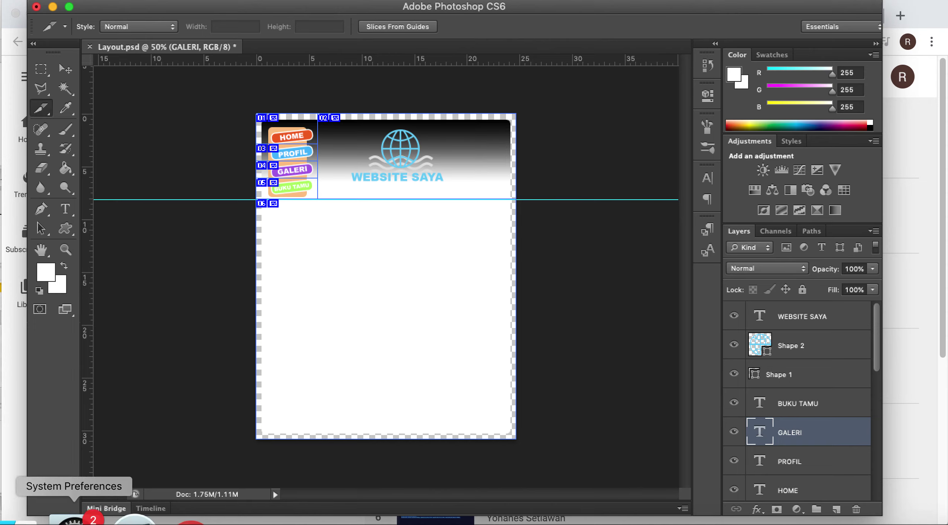
Switch to Finder and open the Pert9 DPW folder inside 1920_Genap to check the exported files.
left_click(45, 520)
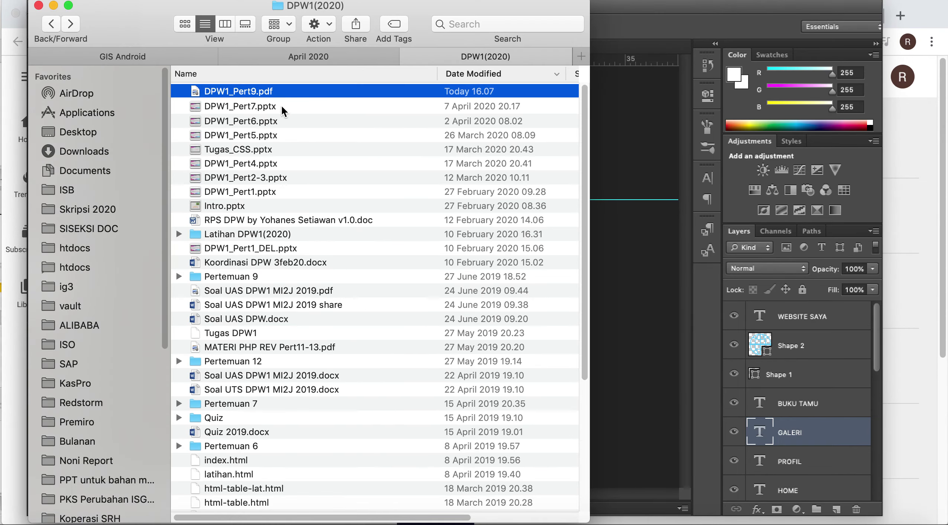
left_click(54, 25)
left_click(53, 24)
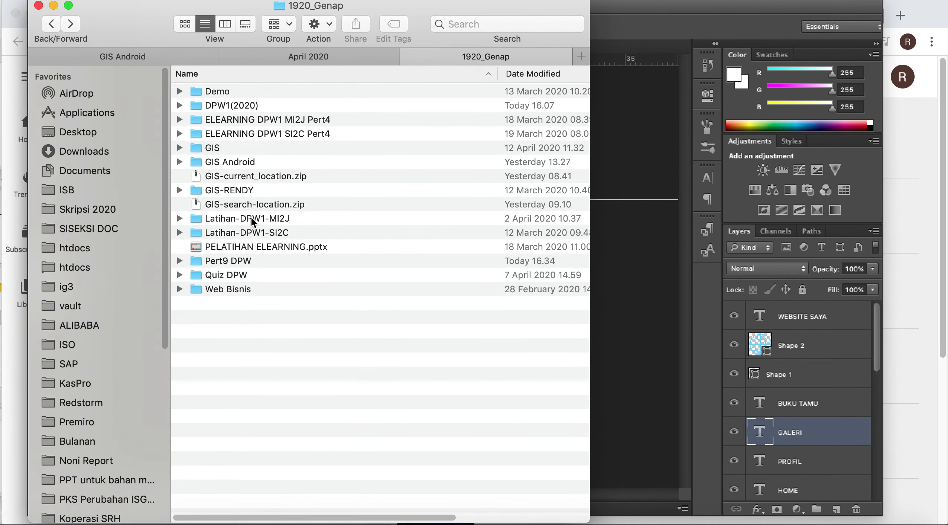
double_click(247, 261)
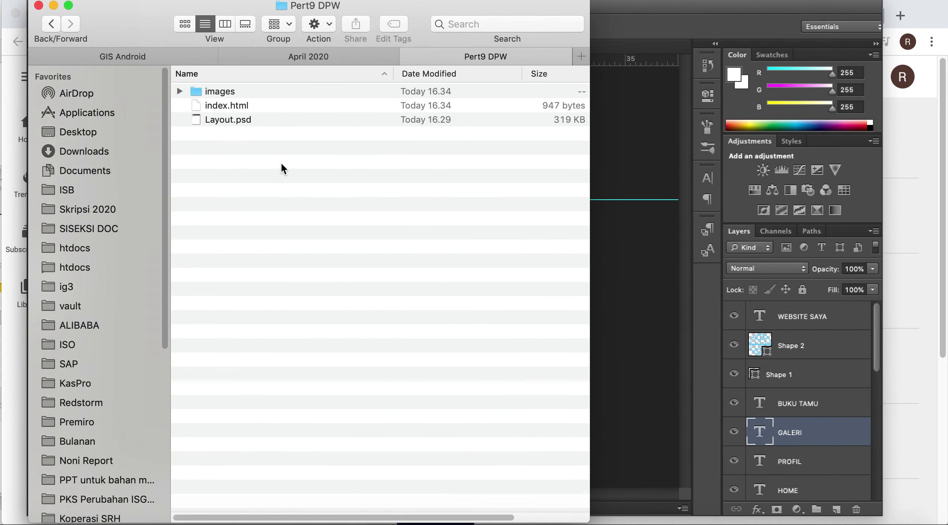
left_click(229, 91)
left_click(239, 107)
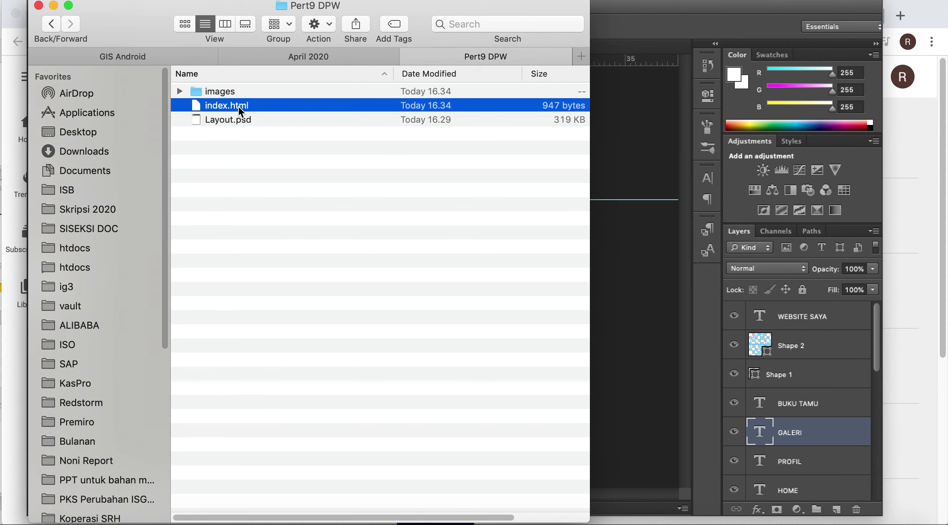
left_click(254, 173)
left_click(229, 109)
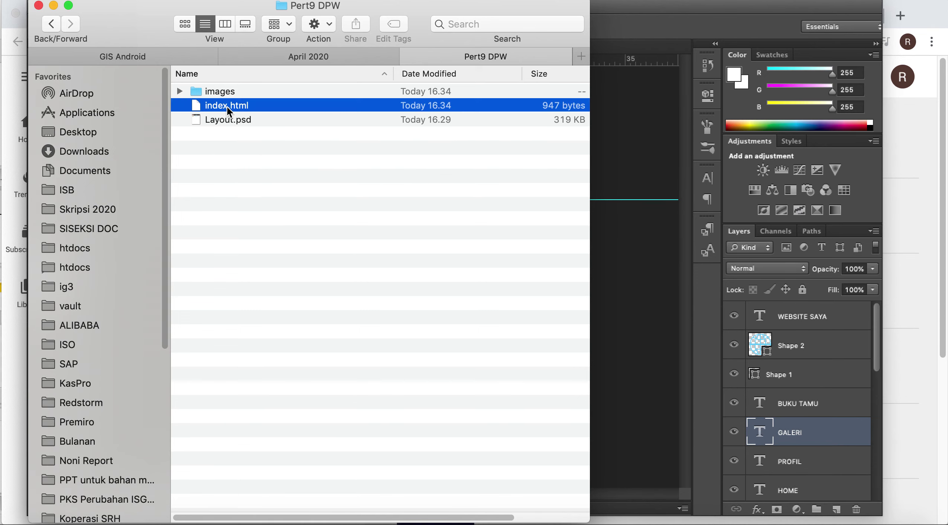
Open the exported images folder and go through the GIF slice files one by one.
left_click(225, 95)
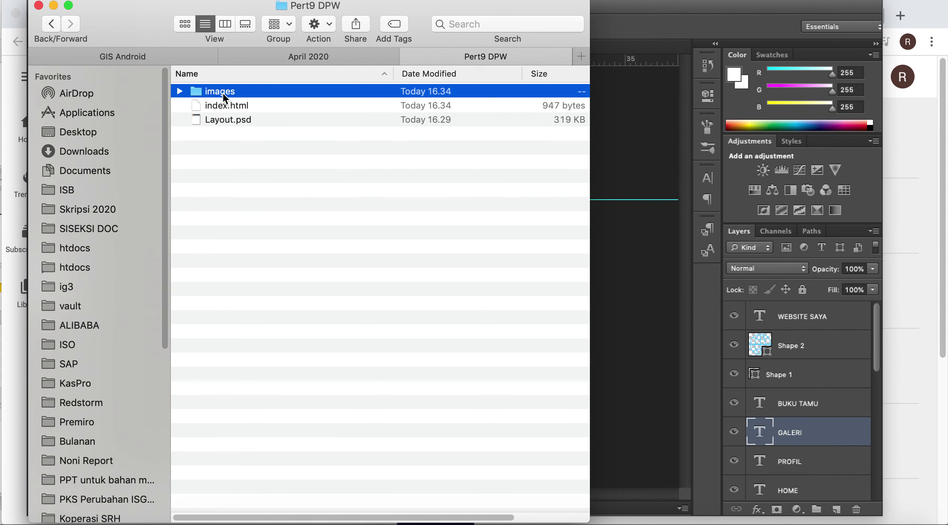
double_click(224, 96)
left_click(251, 98)
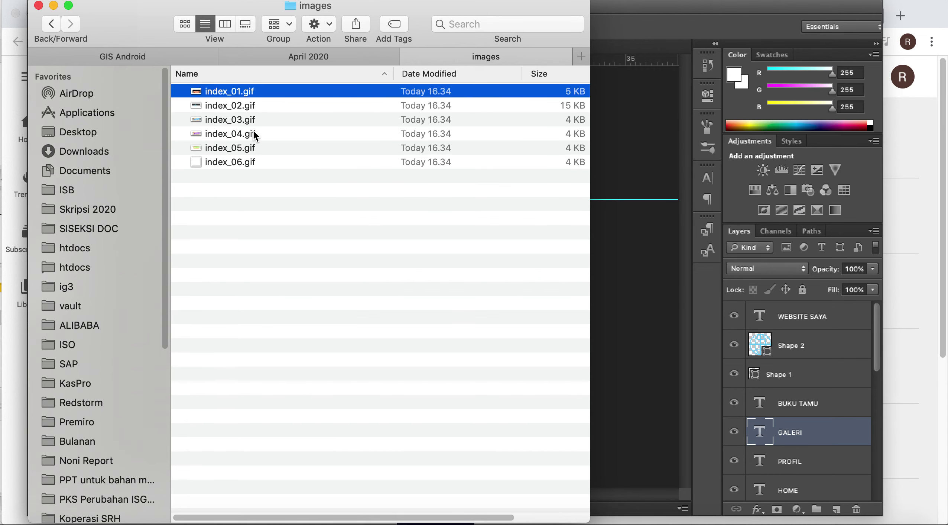
left_click(279, 203)
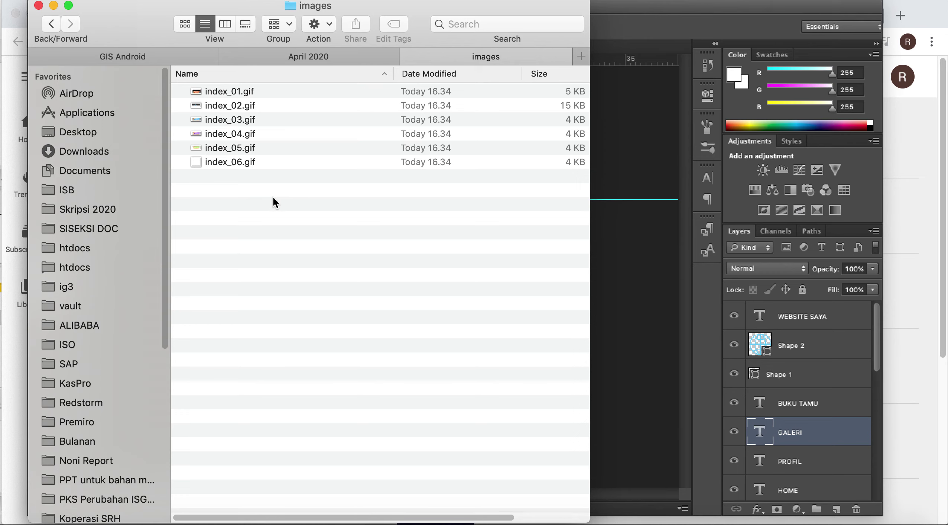
left_click(248, 95)
left_click(249, 106)
left_click(251, 120)
left_click(252, 133)
left_click(254, 149)
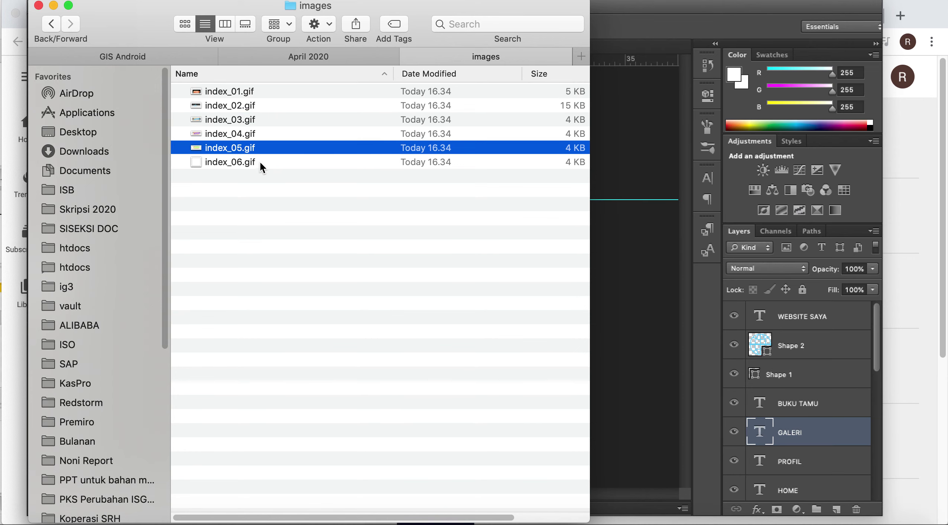
left_click(260, 163)
left_click(297, 229)
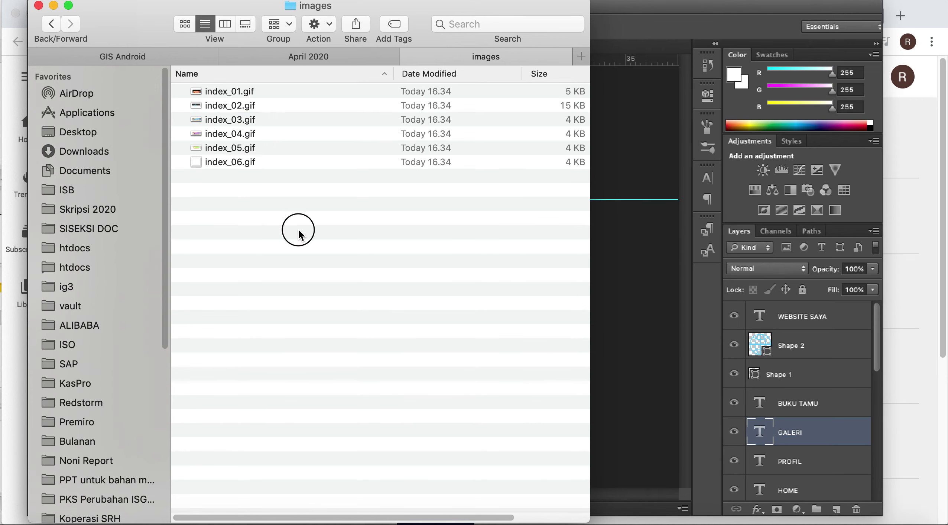
Open index.html from the Pert9 DPW folder in Google Chrome and look over the whole exported page.
left_click(54, 27)
left_click(242, 108)
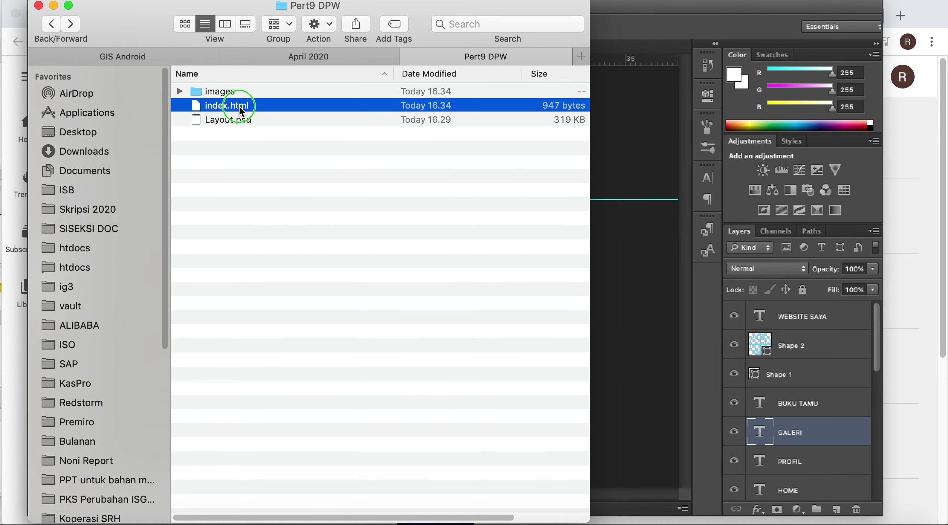
right_click(241, 110)
mouse_move(371, 127)
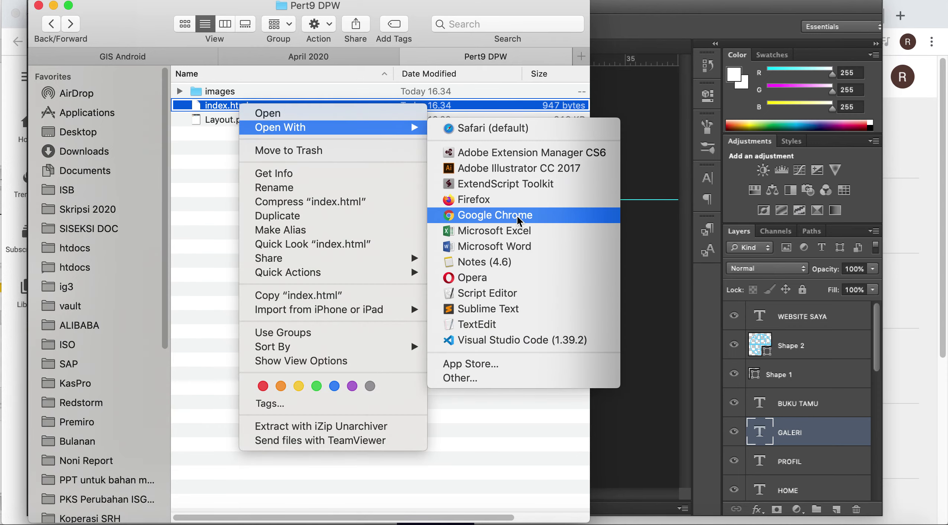
left_click(518, 221)
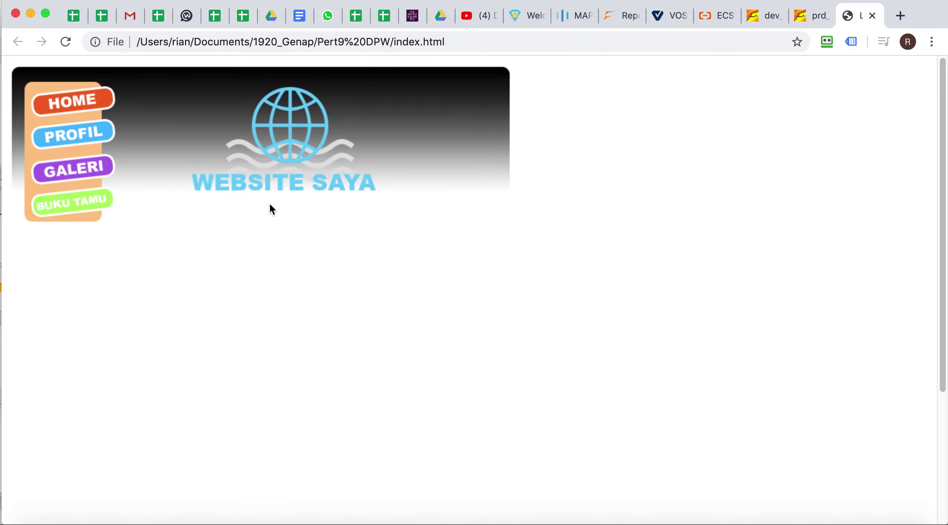
scroll(322, 288, "down", 5)
scroll(321, 289, "up", 5)
scroll(349, 252, "down", 1)
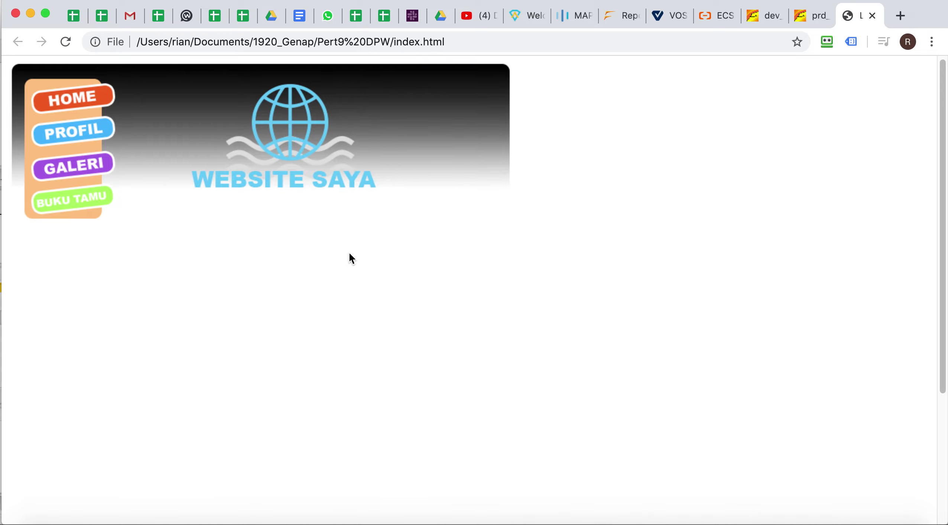
scroll(349, 254, "up", 1)
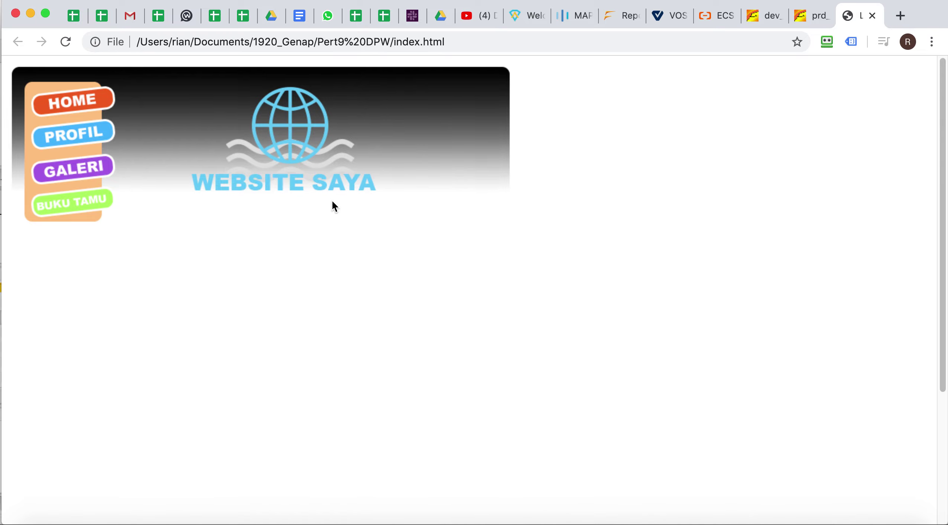
scroll(313, 237, "down", 4)
scroll(314, 234, "up", 4)
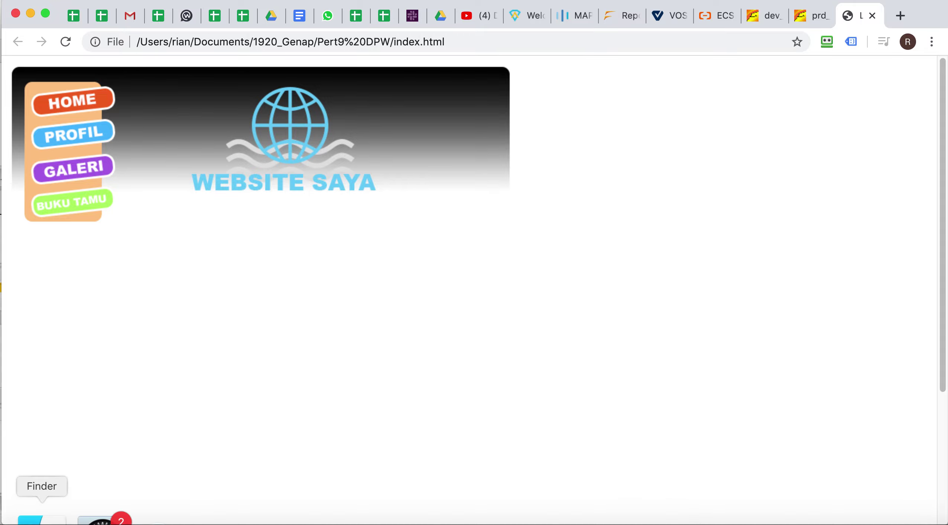
Switch back to Finder and compress the images folder, index.html and Layout.psd together into one ZIP archive.
left_click(45, 519)
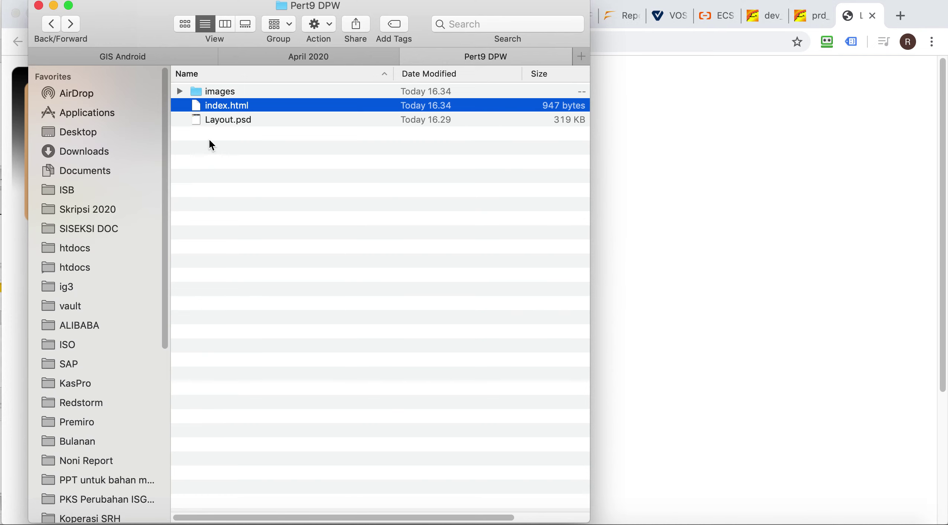
left_click(228, 121)
left_click(230, 105)
left_click(231, 94)
left_click_drag(282, 152, 231, 95)
right_click(237, 108)
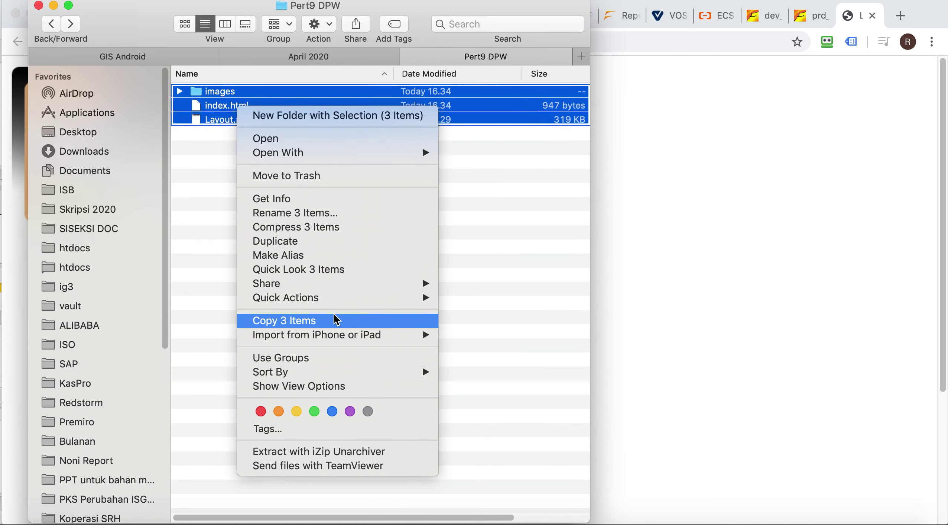
left_click(342, 227)
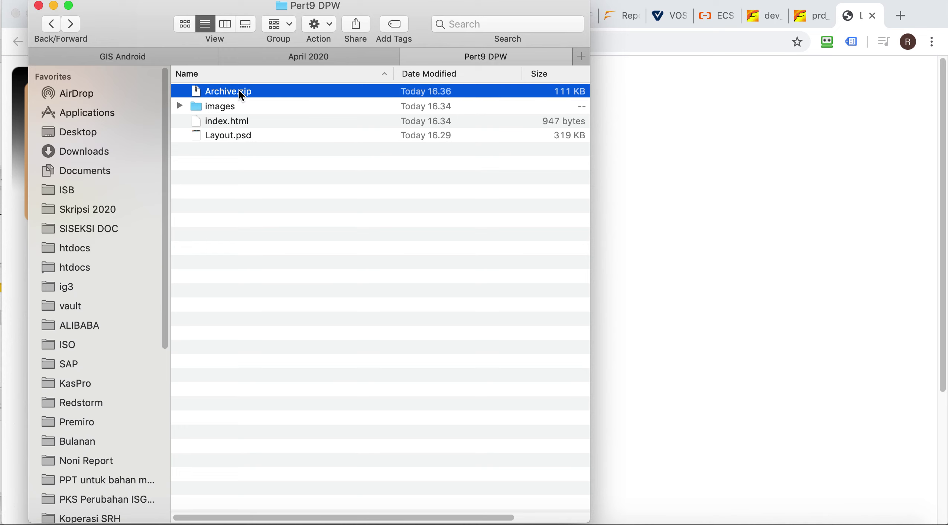
left_click(289, 187)
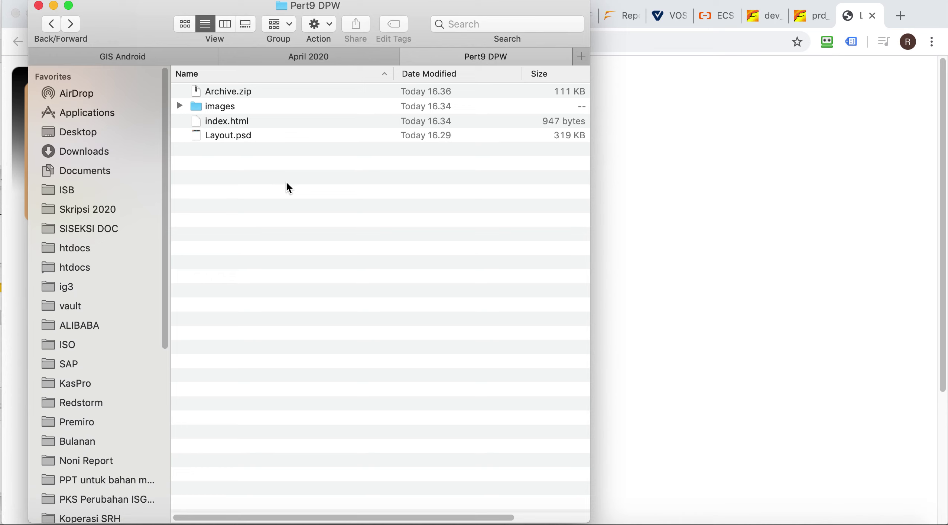